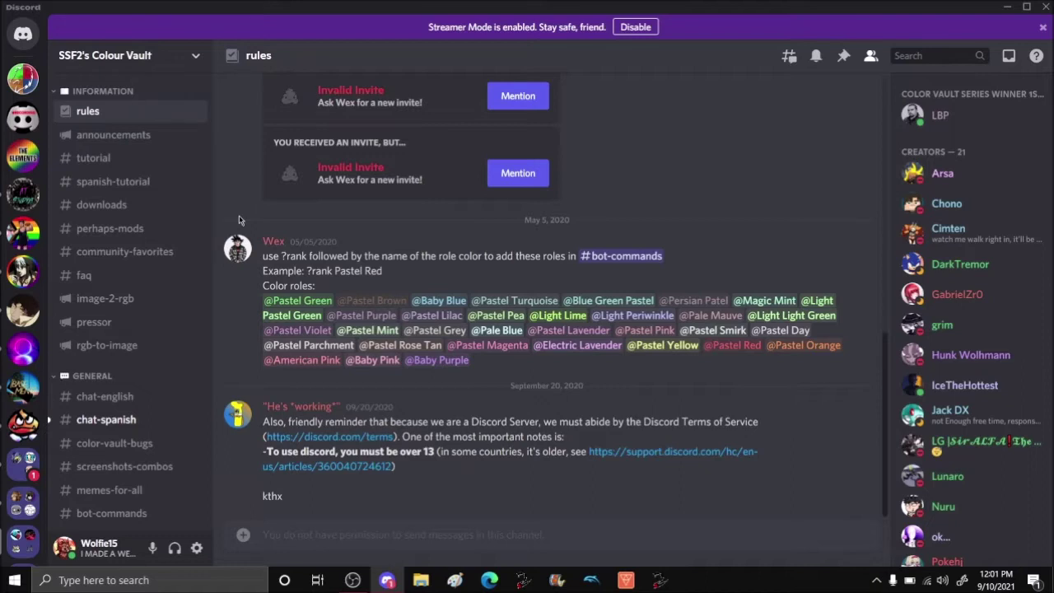
# Step: Open the server's options menu, read back through the current channel, then return to rules
pyautogui.click(197, 56)
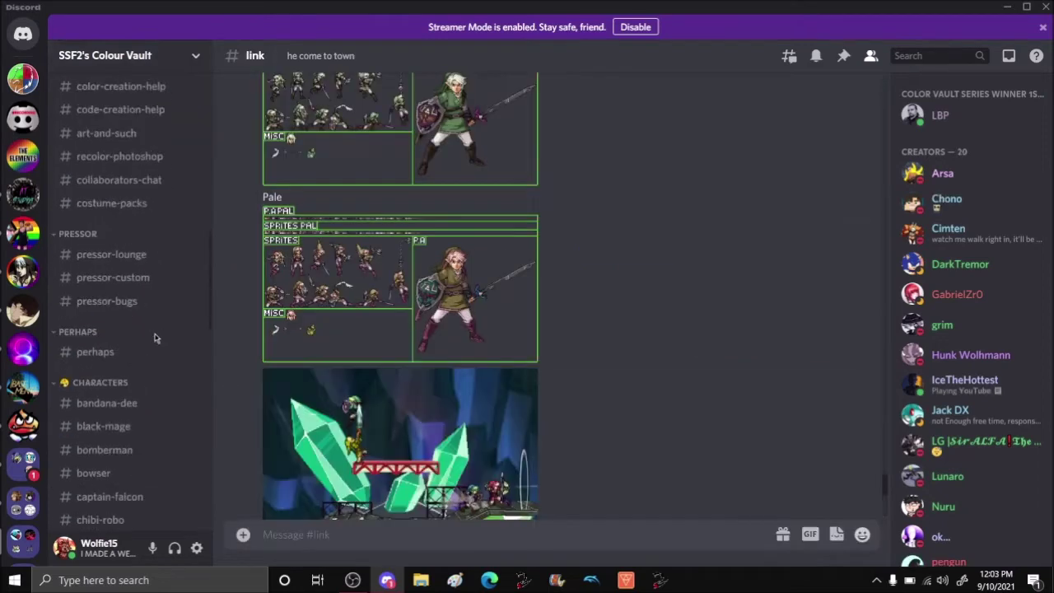
pyautogui.scroll(-5, 165, 329)
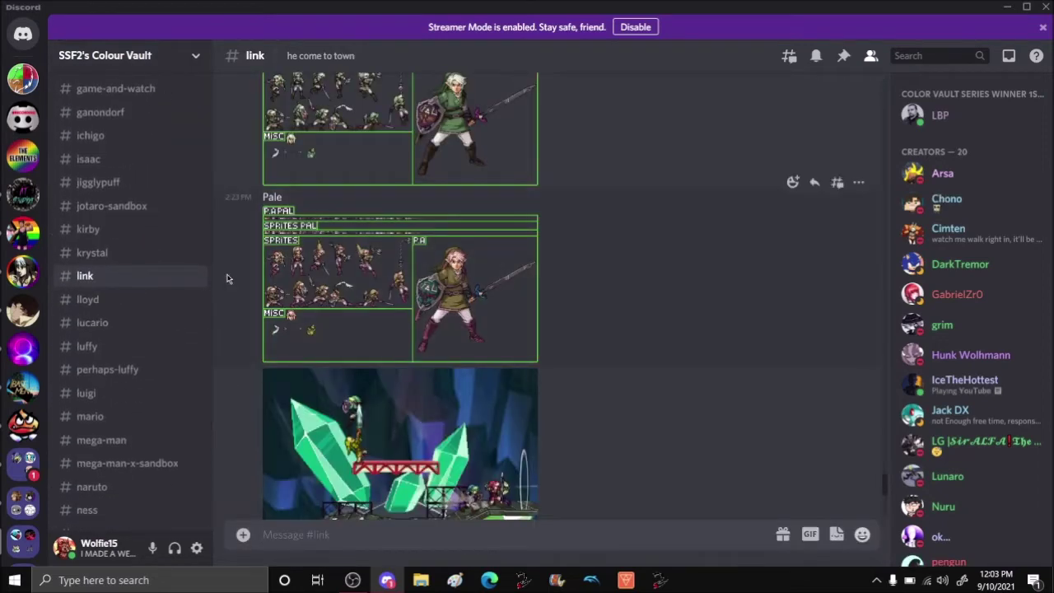
pyautogui.scroll(10, 227, 279)
pyautogui.scroll(15, 228, 279)
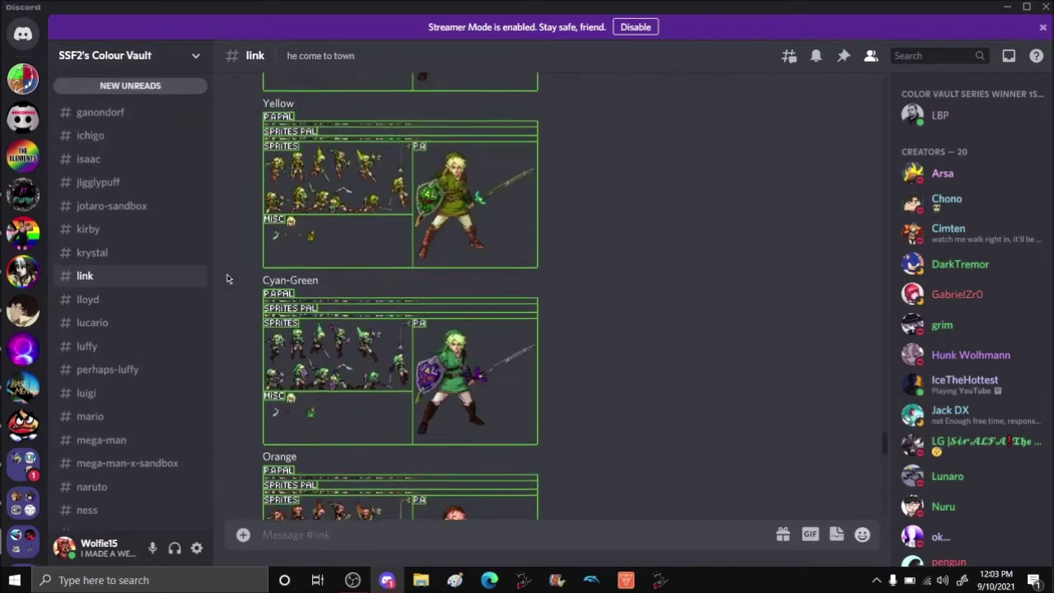
pyautogui.scroll(15, 546, 362)
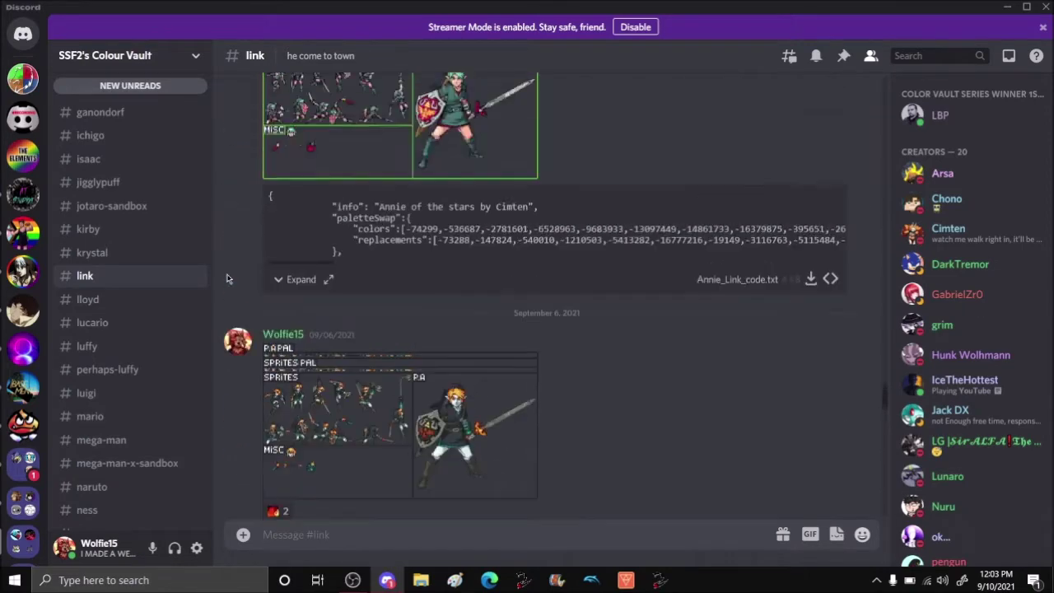
pyautogui.scroll(15, 546, 368)
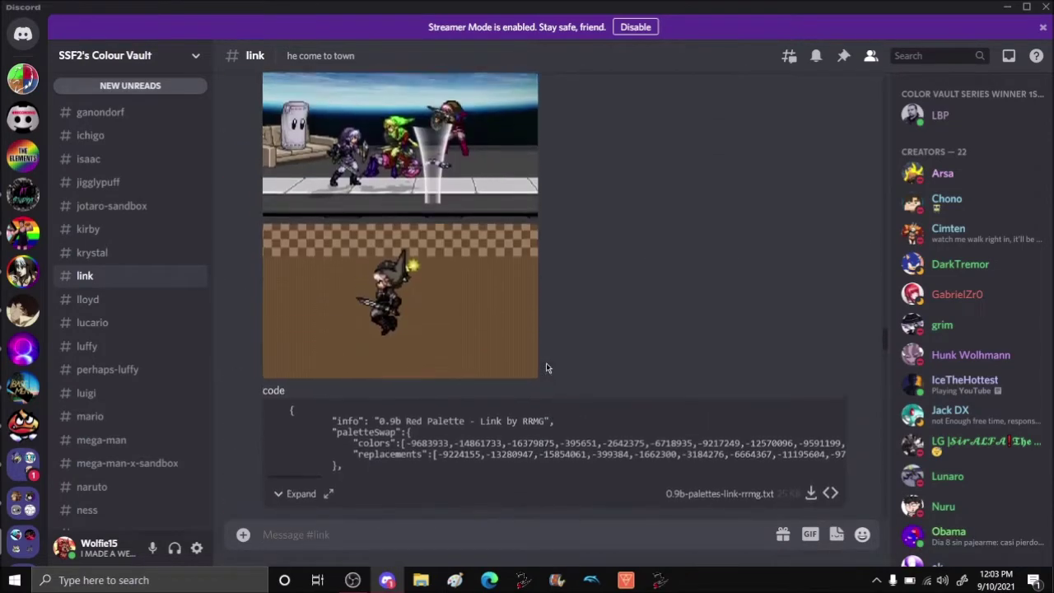
pyautogui.scroll(15, 546, 368)
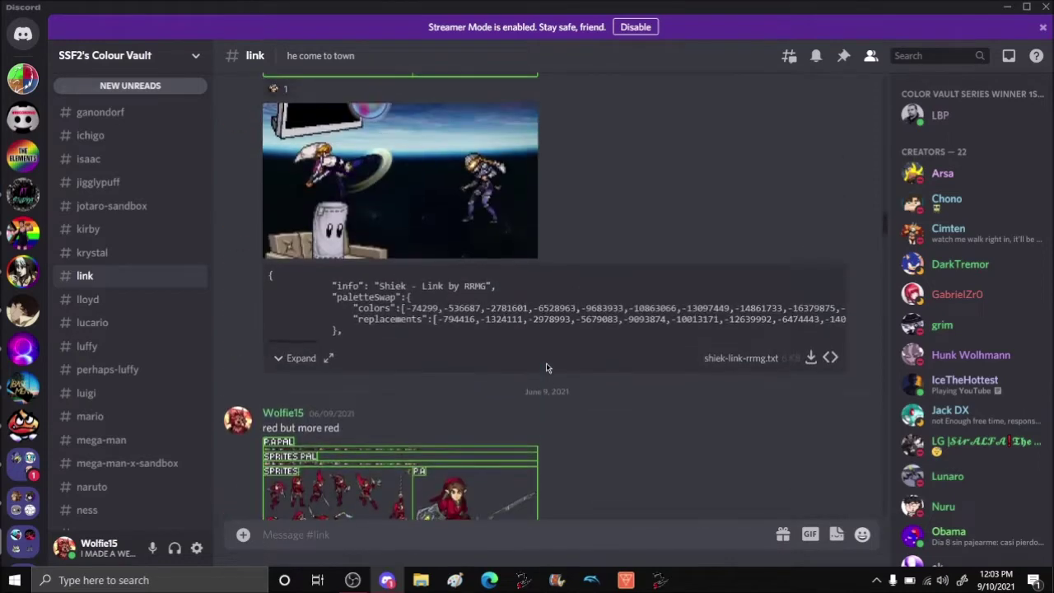
pyautogui.scroll(15, 546, 368)
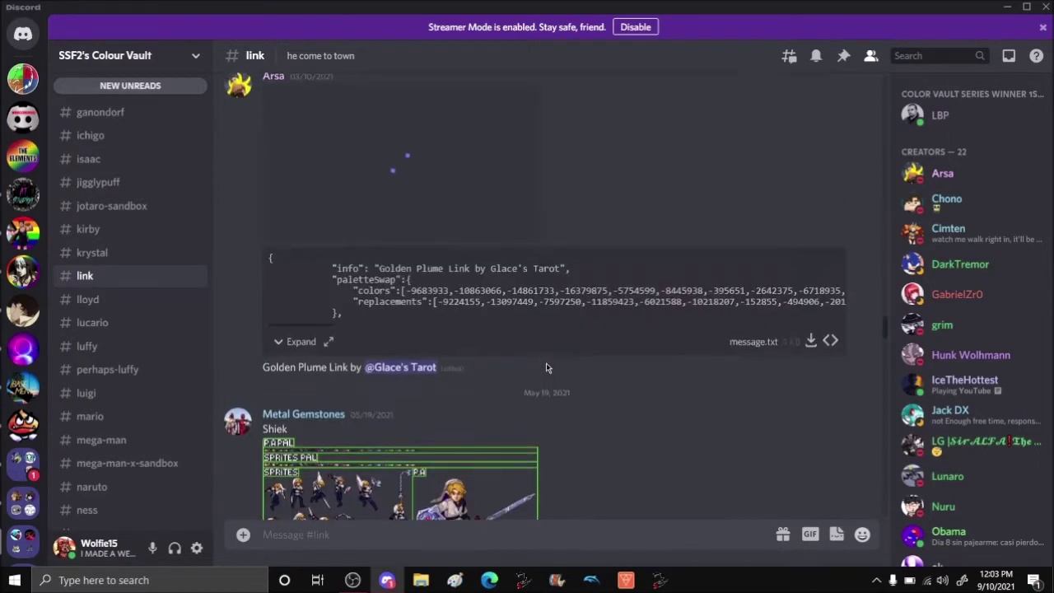
pyautogui.scroll(15, 584, 318)
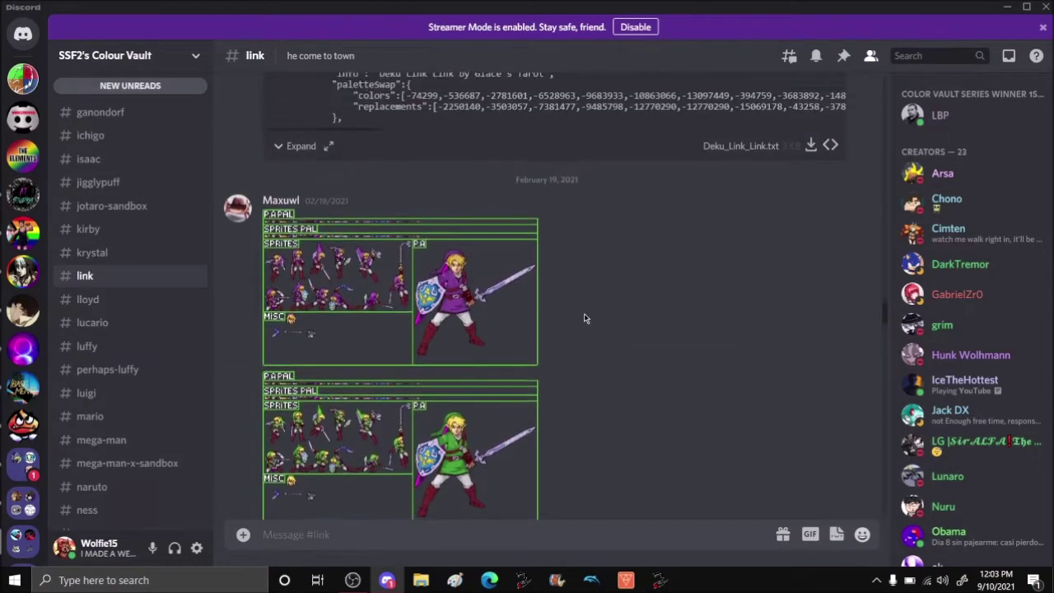
pyautogui.scroll(10, 584, 317)
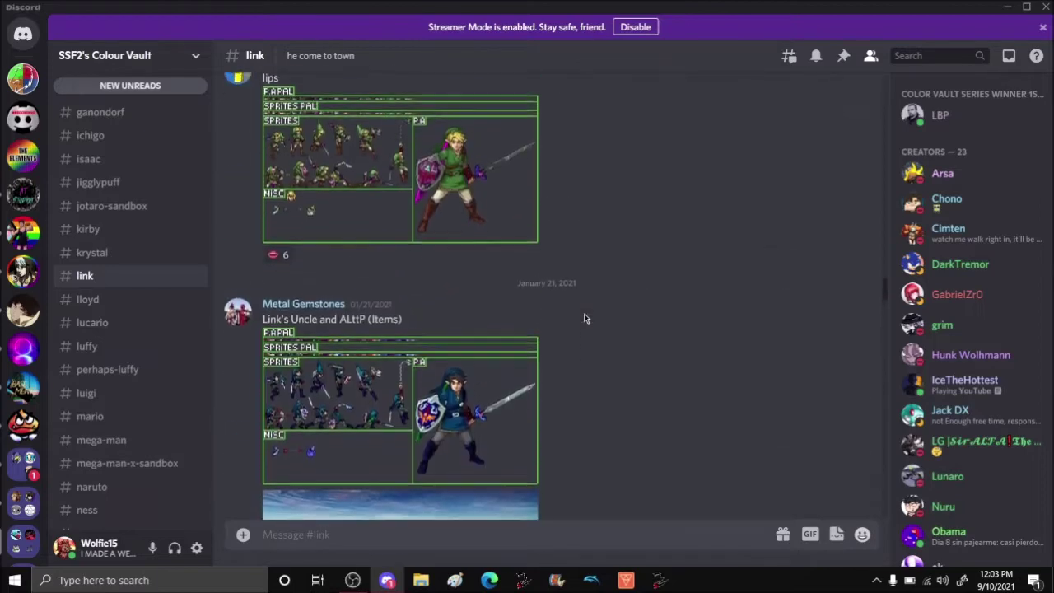
pyautogui.scroll(10, 583, 318)
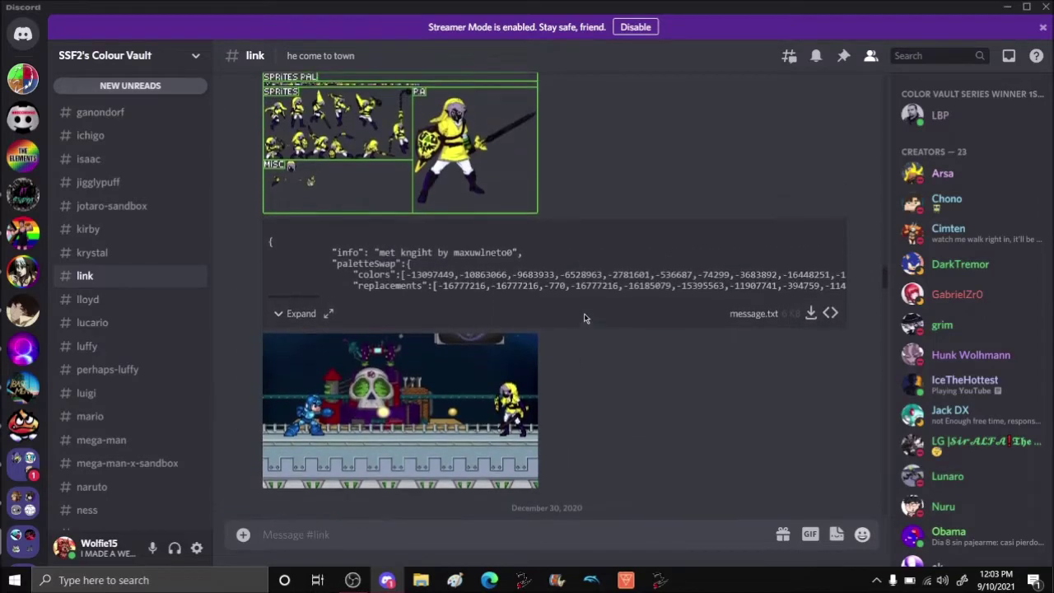
pyautogui.scroll(10, 584, 318)
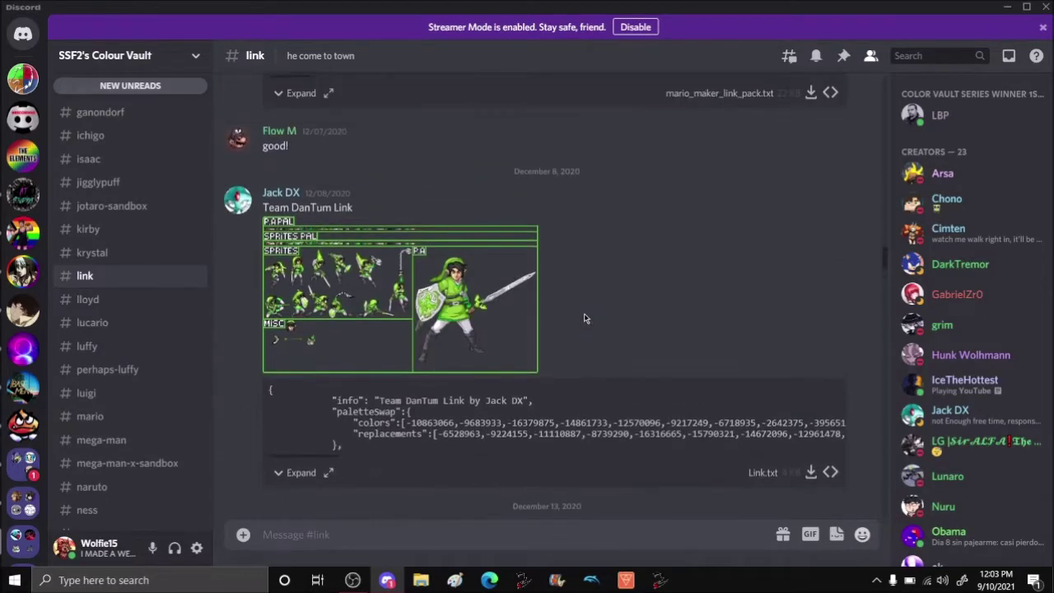
pyautogui.scroll(10, 585, 318)
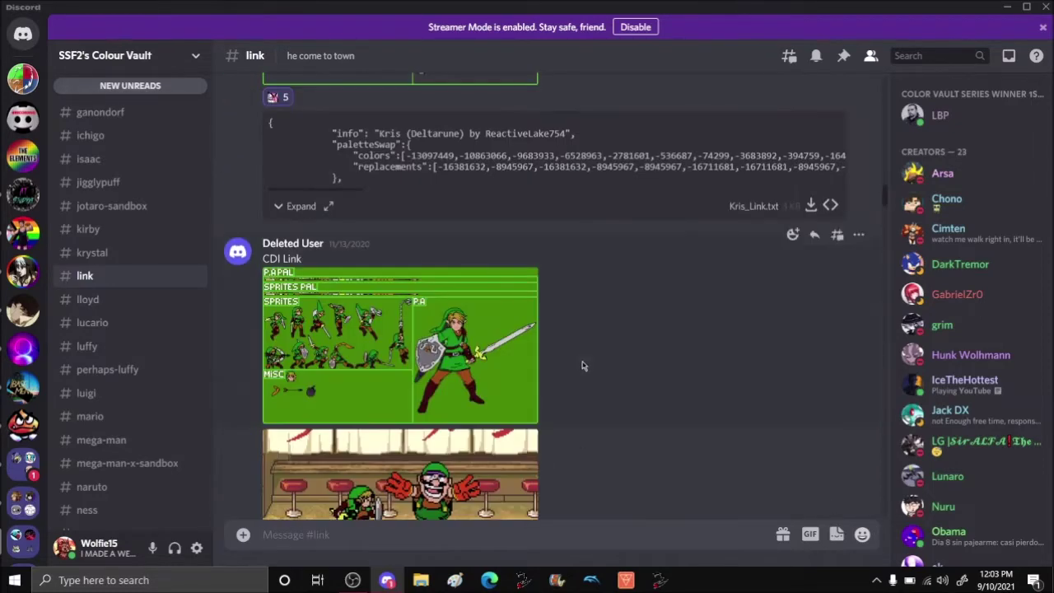
pyautogui.scroll(7, 584, 365)
pyautogui.scroll(-3, 582, 365)
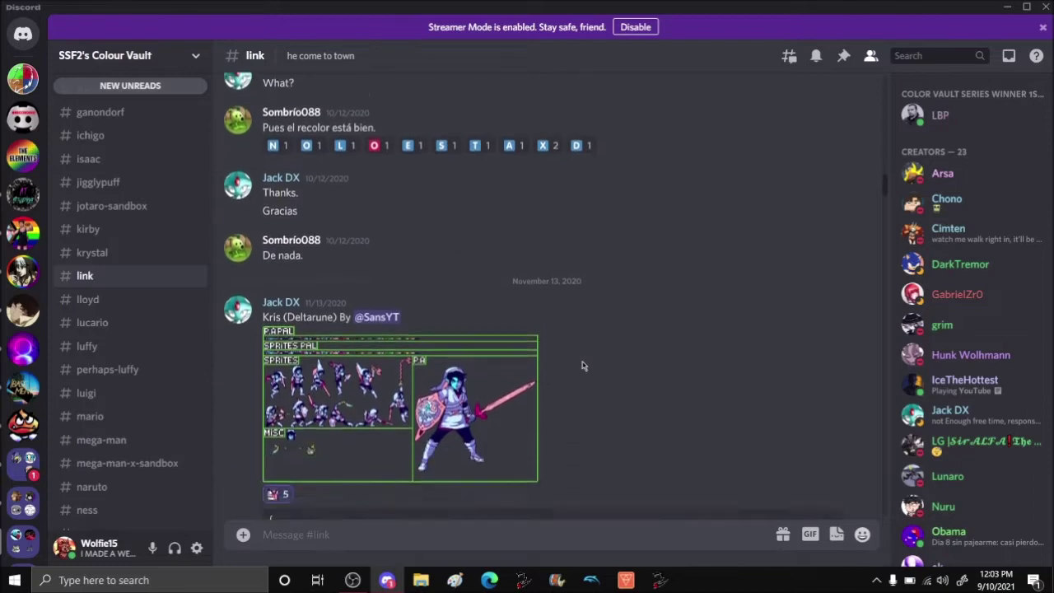
pyautogui.hotkey('alt', 'shift', 'Up')
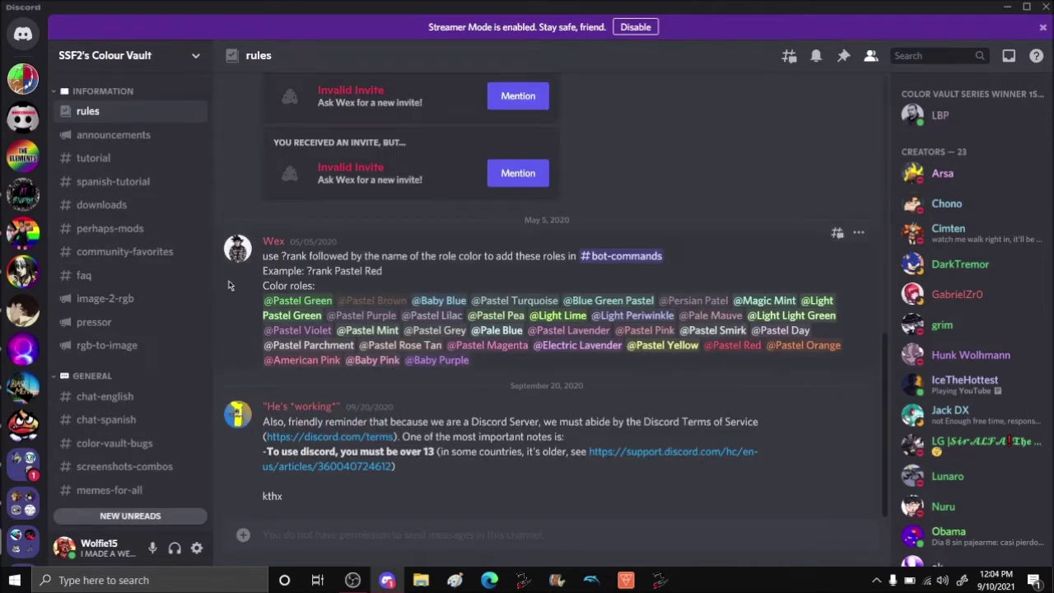
# Step: Switch to #pressor and scroll up toward its earliest Pressor posts
pyautogui.click(152, 328)
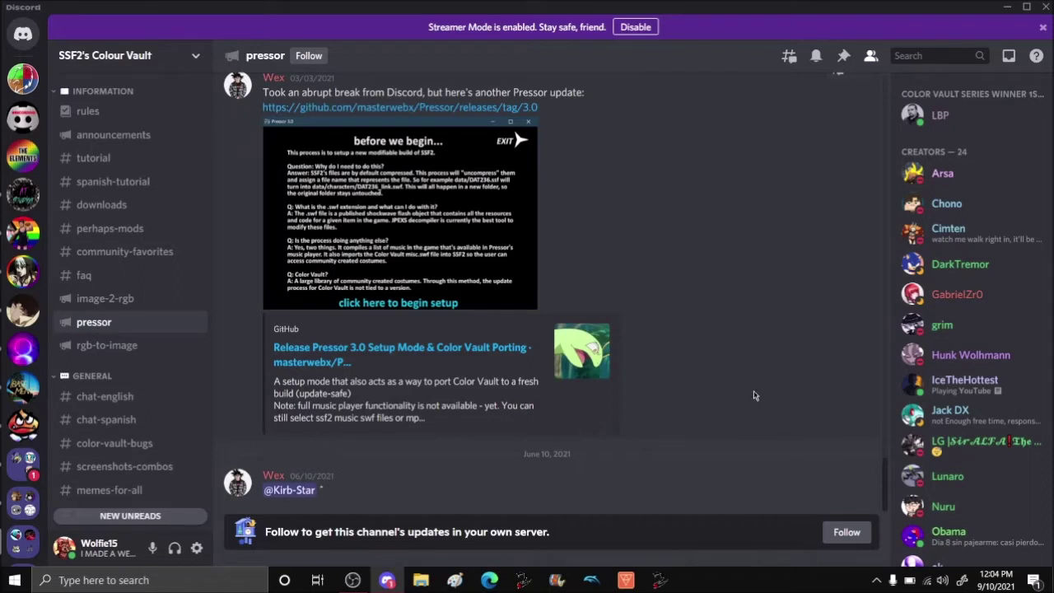
pyautogui.scroll(2, 720, 356)
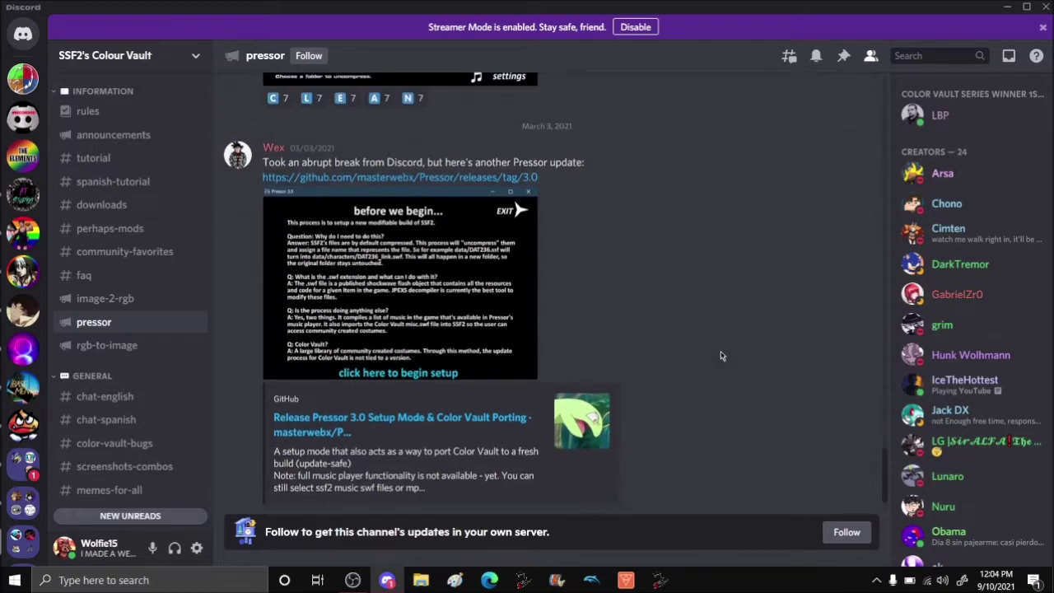
pyautogui.scroll(10, 721, 356)
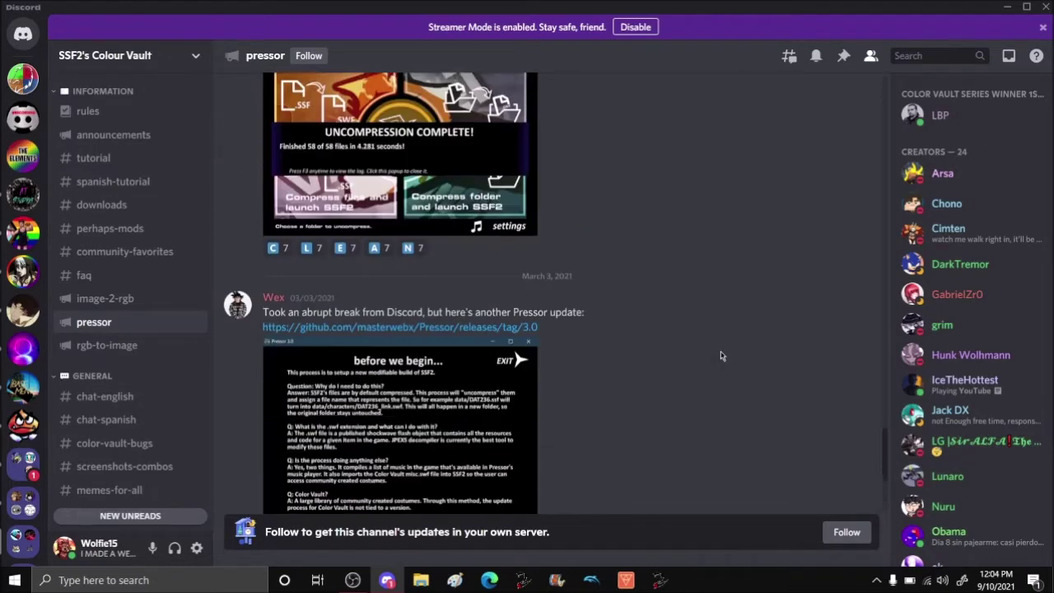
pyautogui.scroll(8, 721, 356)
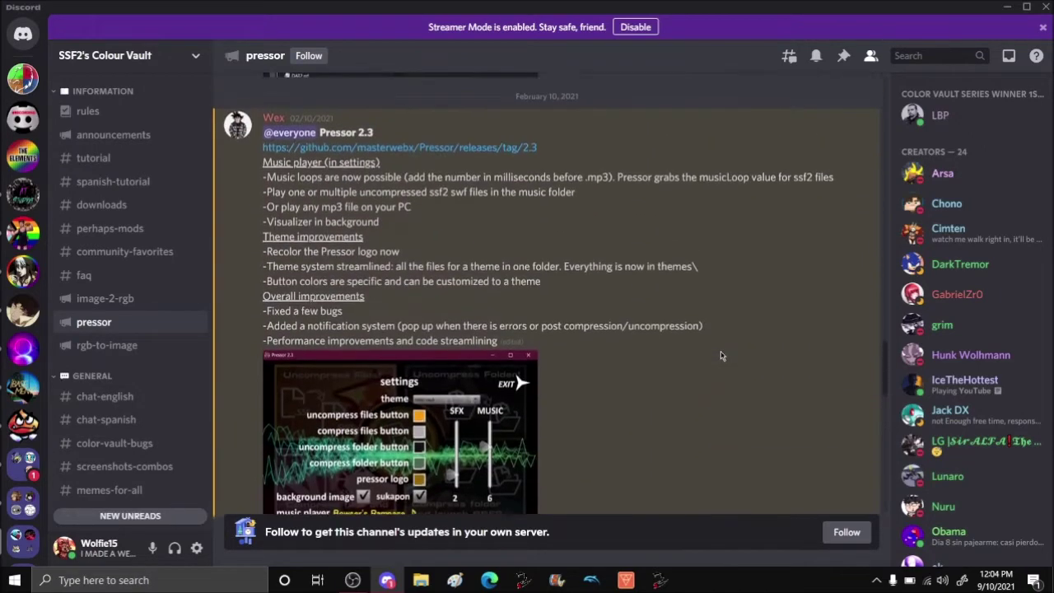
pyautogui.scroll(15, 721, 355)
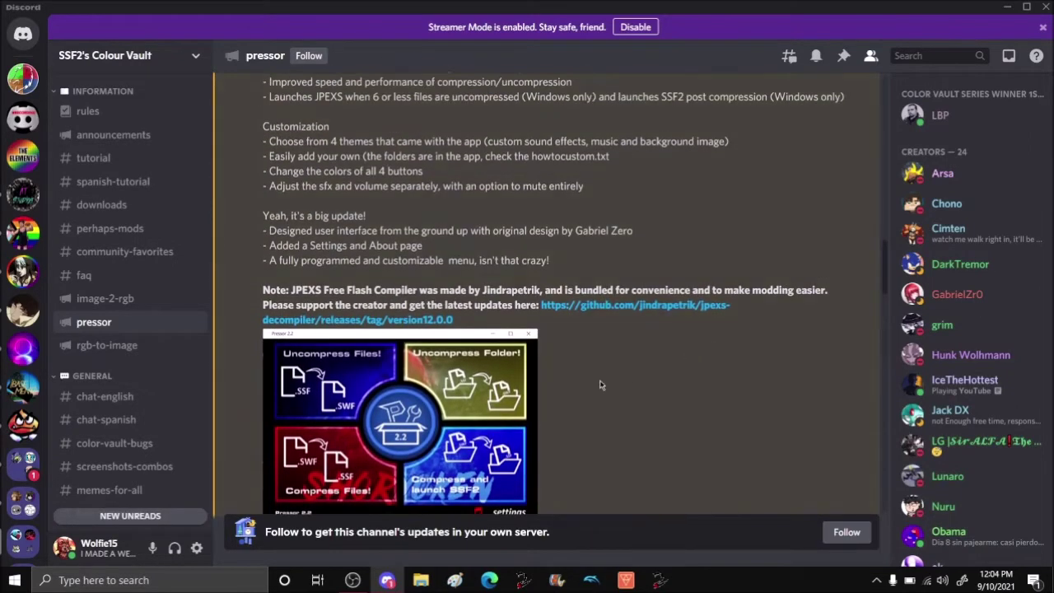
pyautogui.scroll(8, 613, 345)
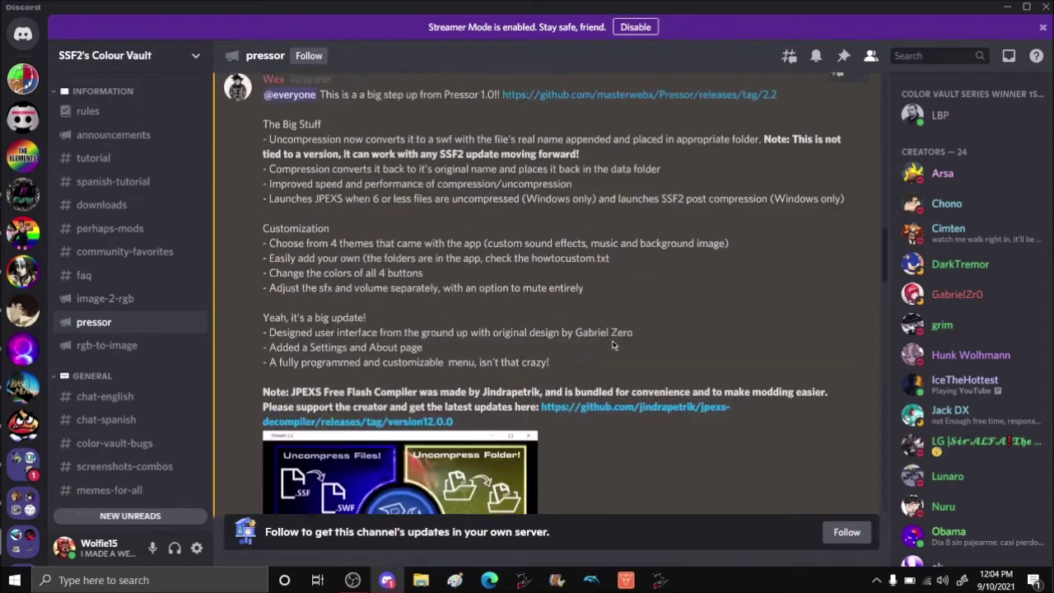
pyautogui.scroll(1, 613, 345)
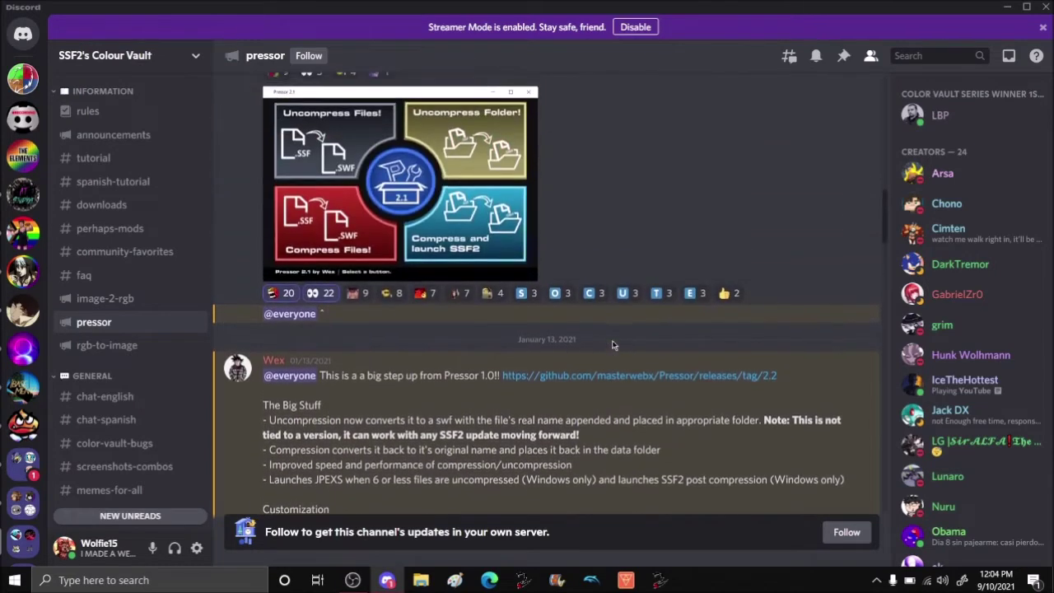
pyautogui.scroll(7, 613, 345)
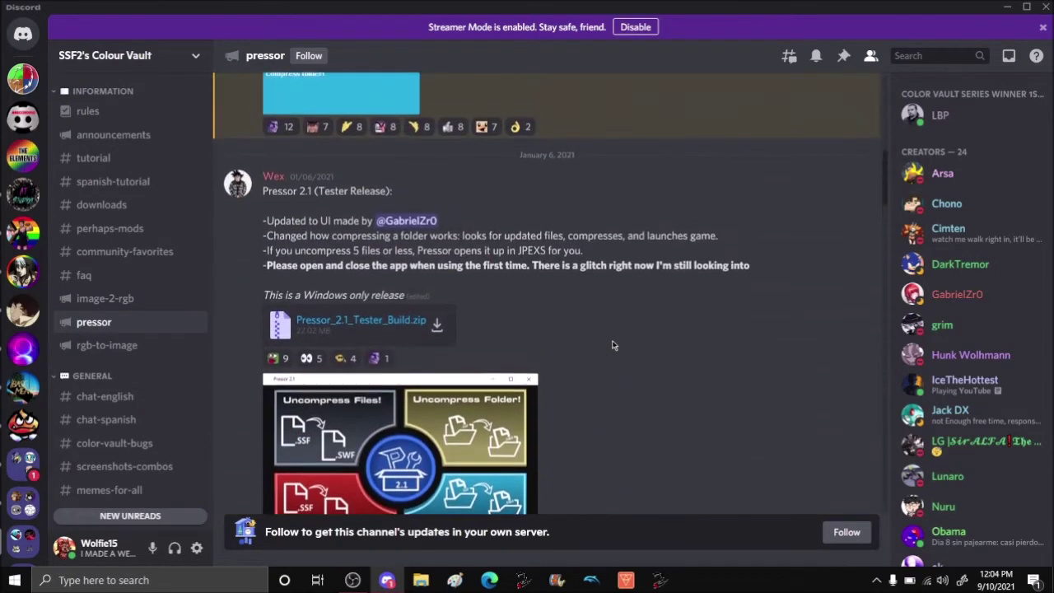
pyautogui.scroll(7, 613, 345)
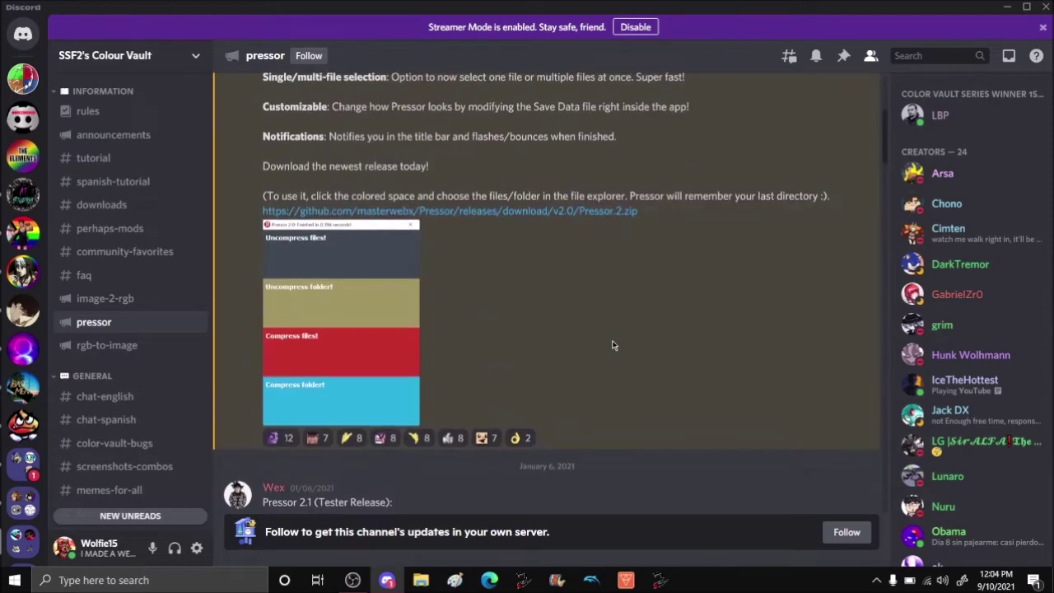
# Step: View a Pressor screenshot enlarged, keep reading the release posts, then launch File Explorer
pyautogui.click(410, 329)
pyautogui.click(314, 362)
pyautogui.scroll(-15, 499, 326)
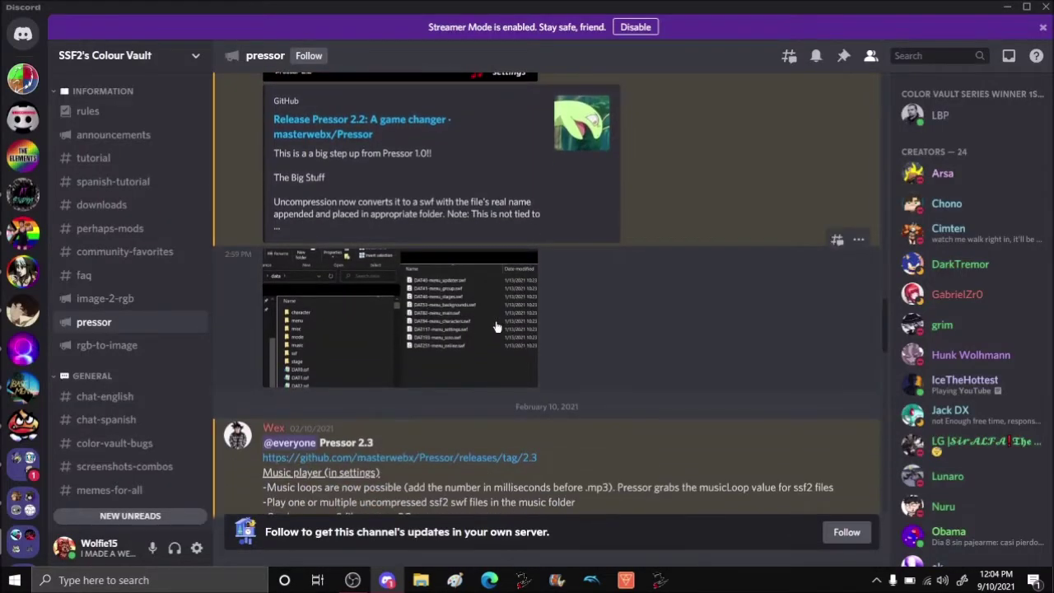
pyautogui.scroll(-2, 496, 327)
pyautogui.scroll(7, 485, 309)
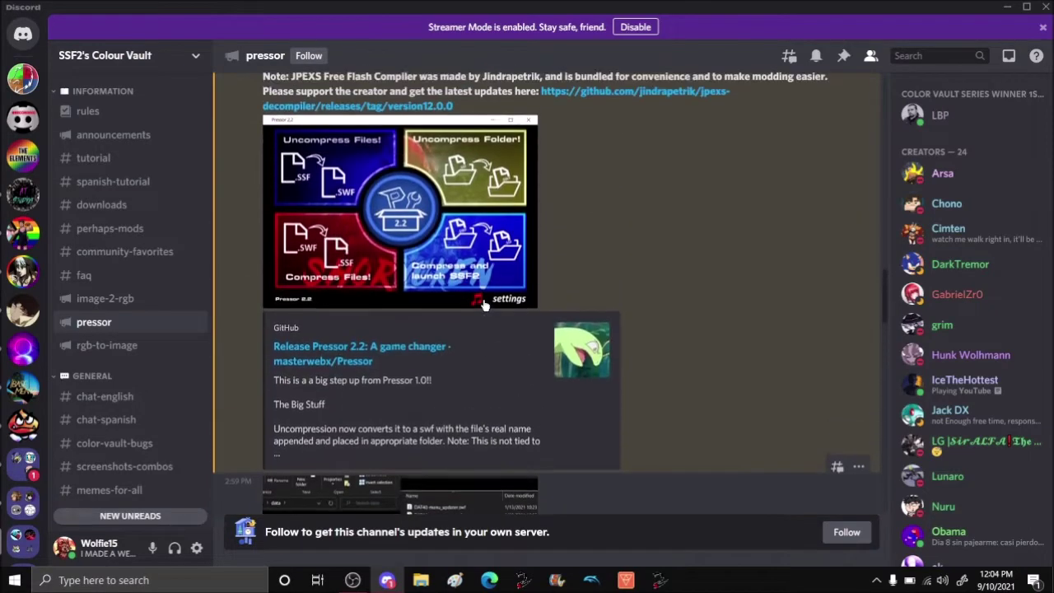
pyautogui.scroll(-4, 483, 305)
pyautogui.scroll(9, 484, 304)
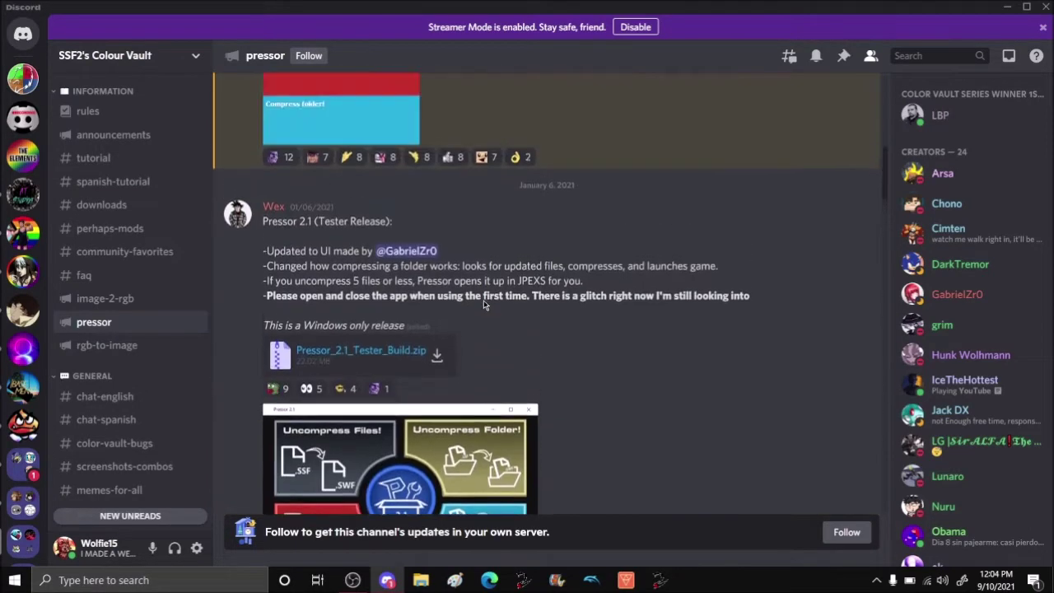
pyautogui.scroll(5, 484, 305)
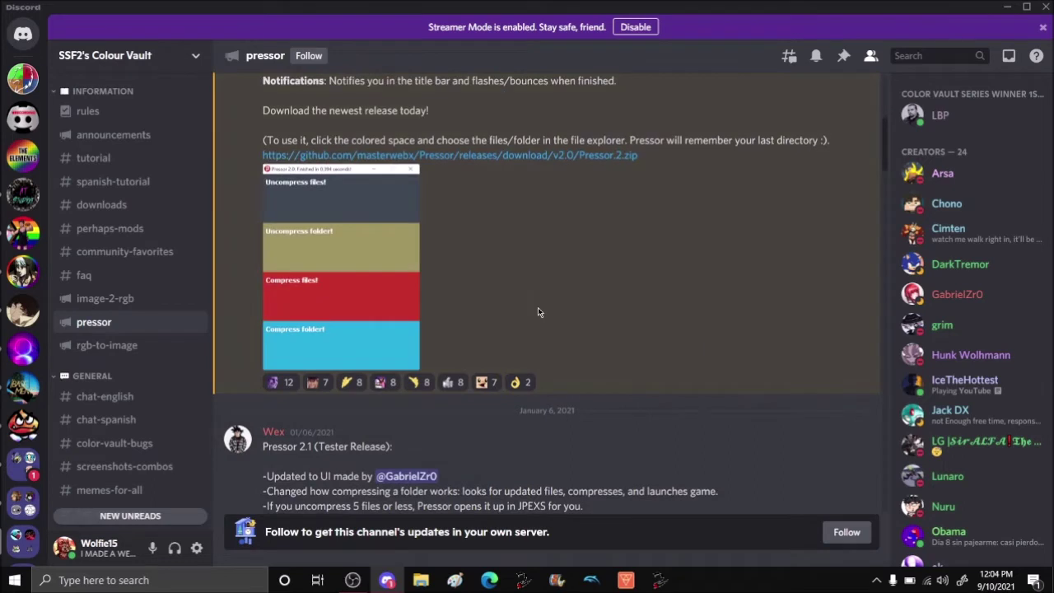
pyautogui.scroll(6, 538, 311)
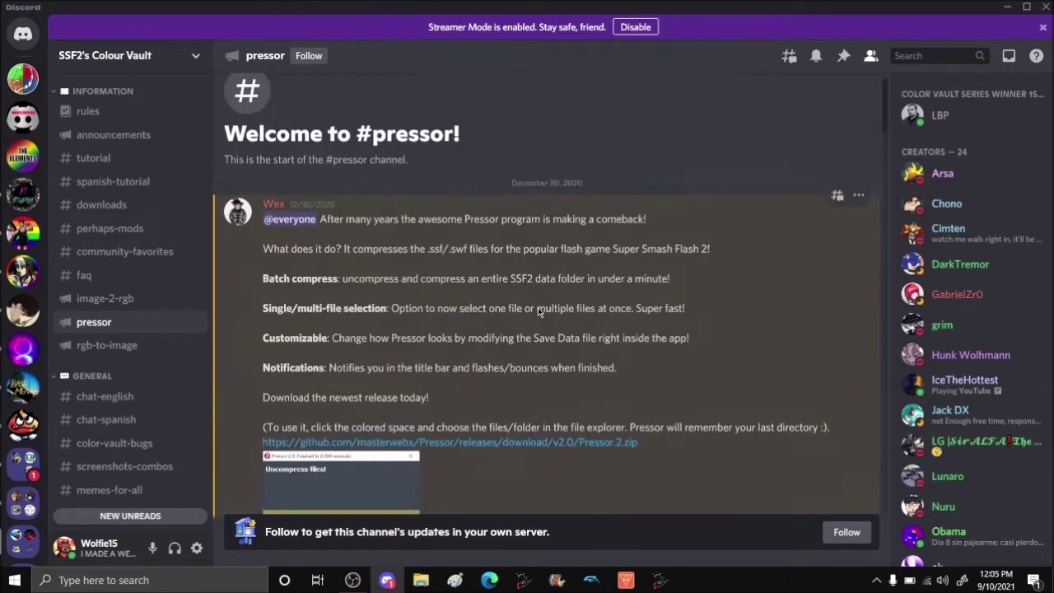
pyautogui.scroll(-5, 527, 337)
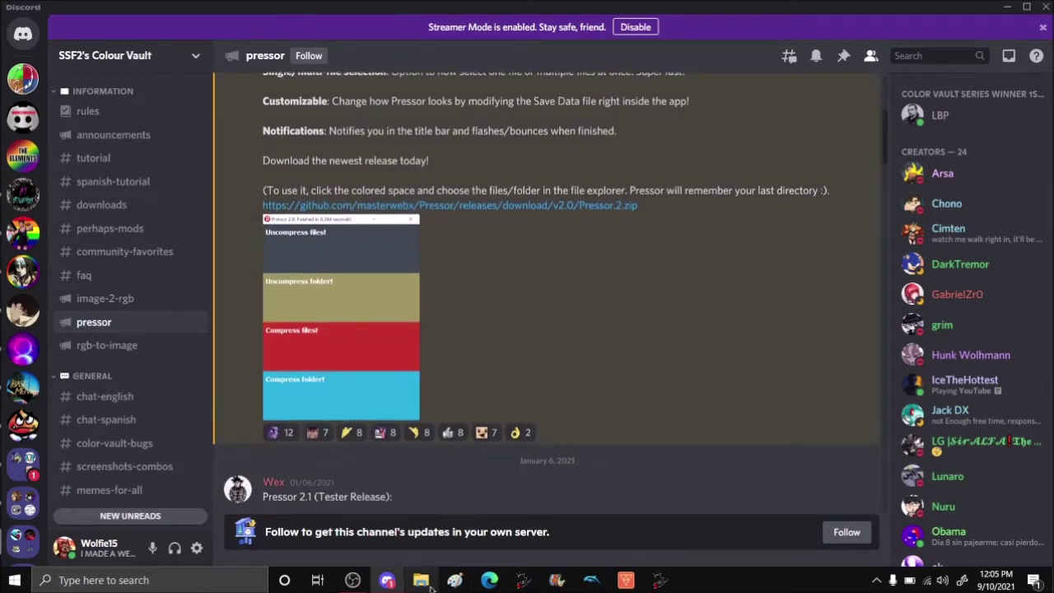
pyautogui.click(421, 580)
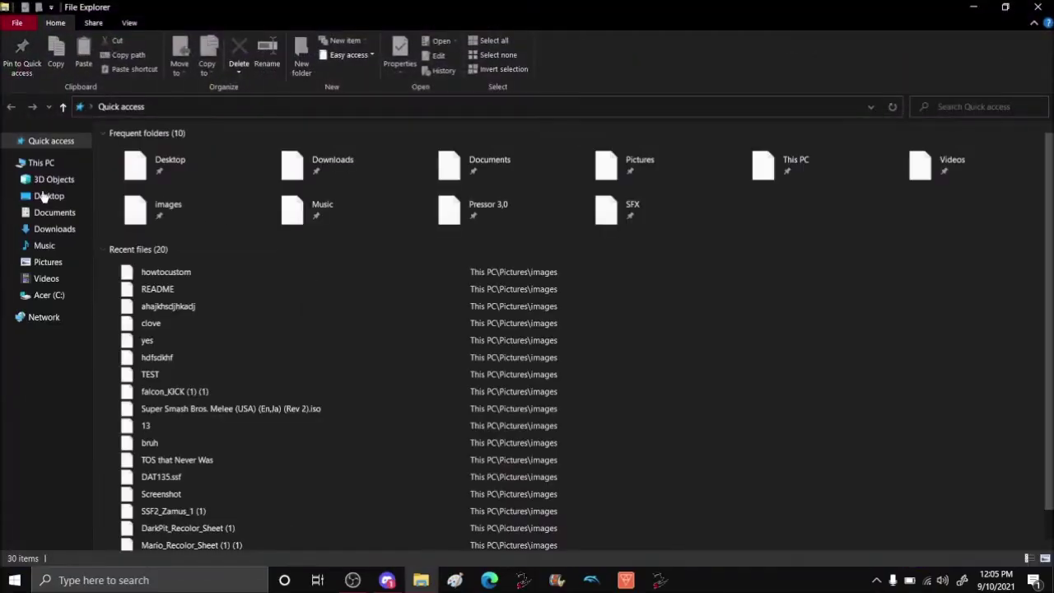
# Step: Browse Downloads > mods - Copy > data, go back up to mods - Copy, and return to Discord
pyautogui.click(49, 229)
pyautogui.scroll(-1, 525, 316)
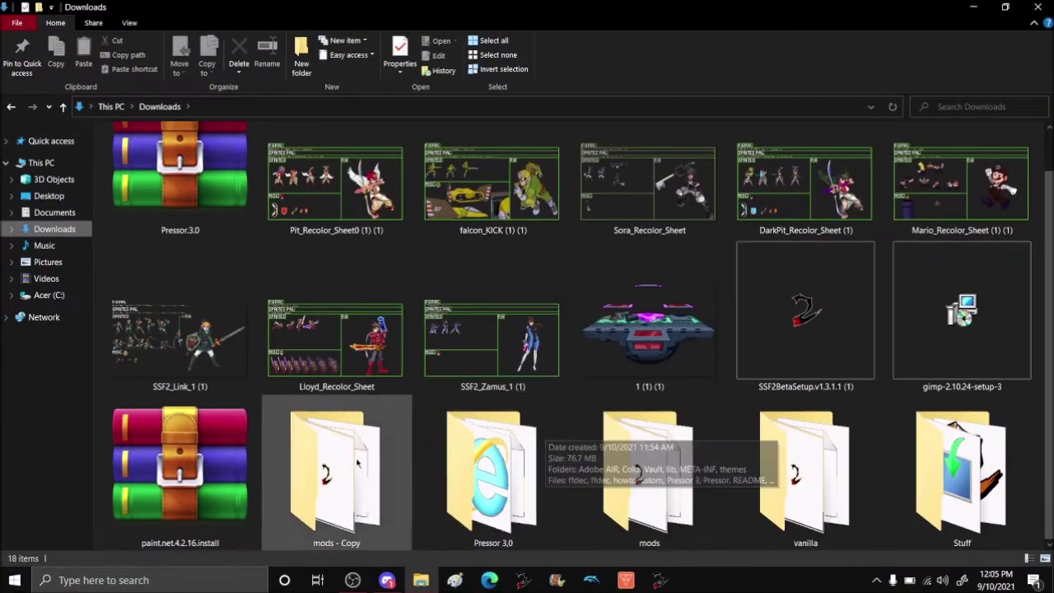
pyautogui.doubleClick(338, 461)
pyautogui.doubleClick(137, 175)
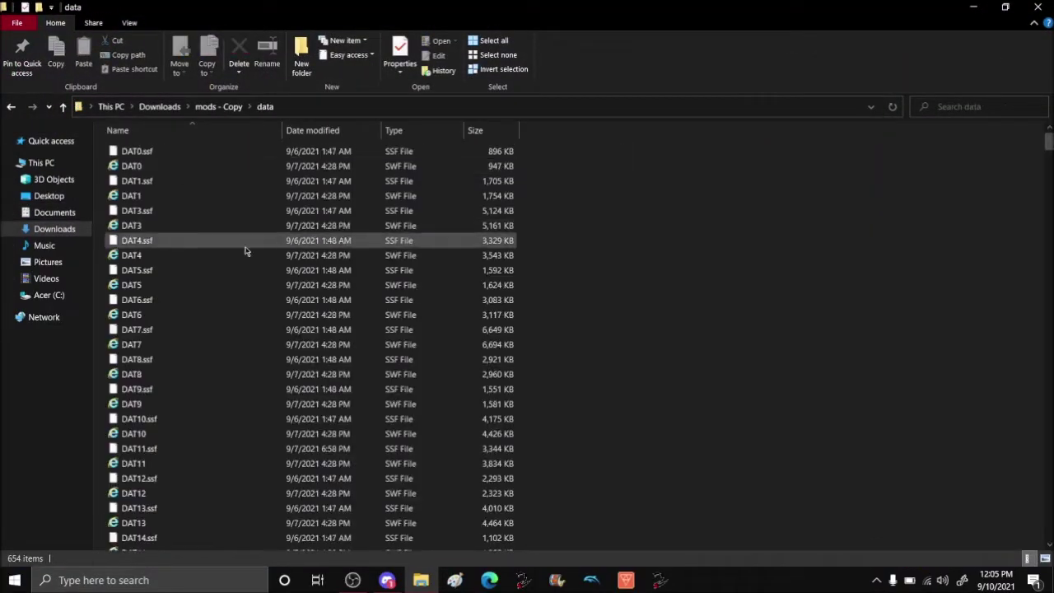
pyautogui.scroll(-5, 214, 251)
pyautogui.scroll(-20, 212, 252)
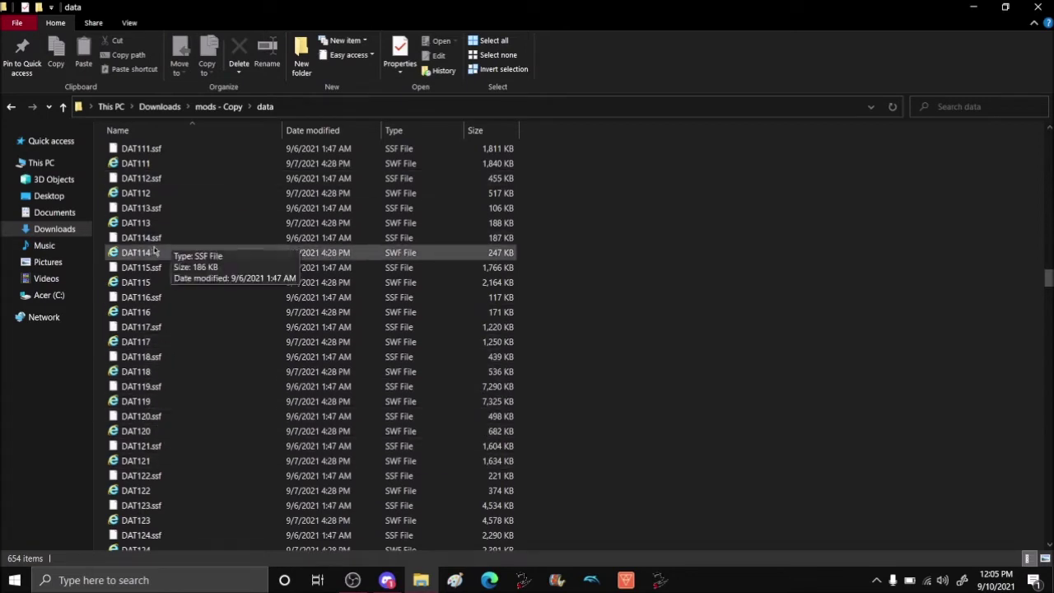
pyautogui.click(62, 106)
pyautogui.click(386, 581)
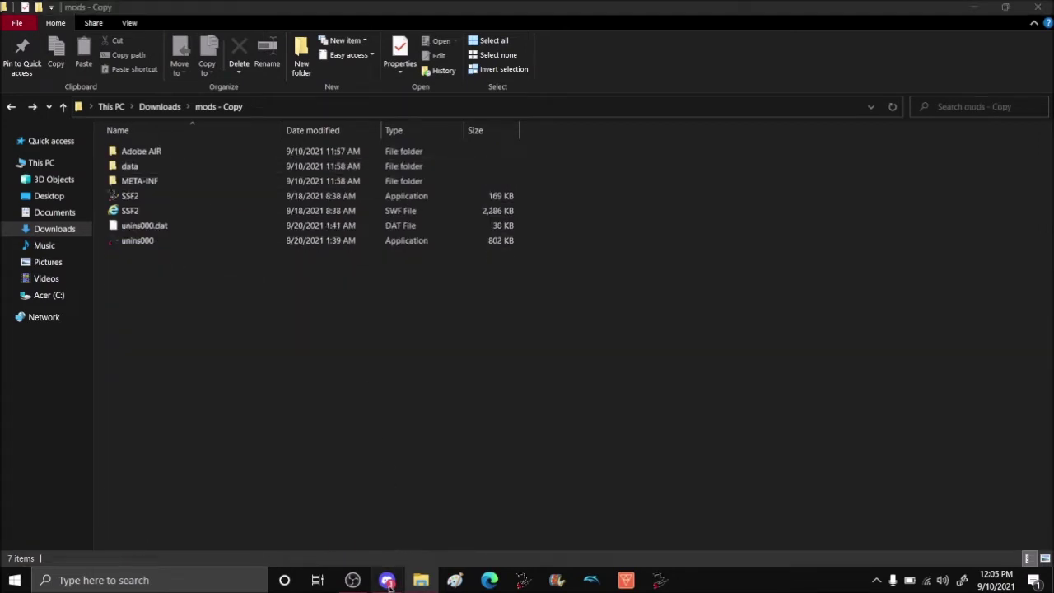
# Step: Preview the message's attached screenshot, then scroll further up #pressor
pyautogui.scroll(-5, 449, 292)
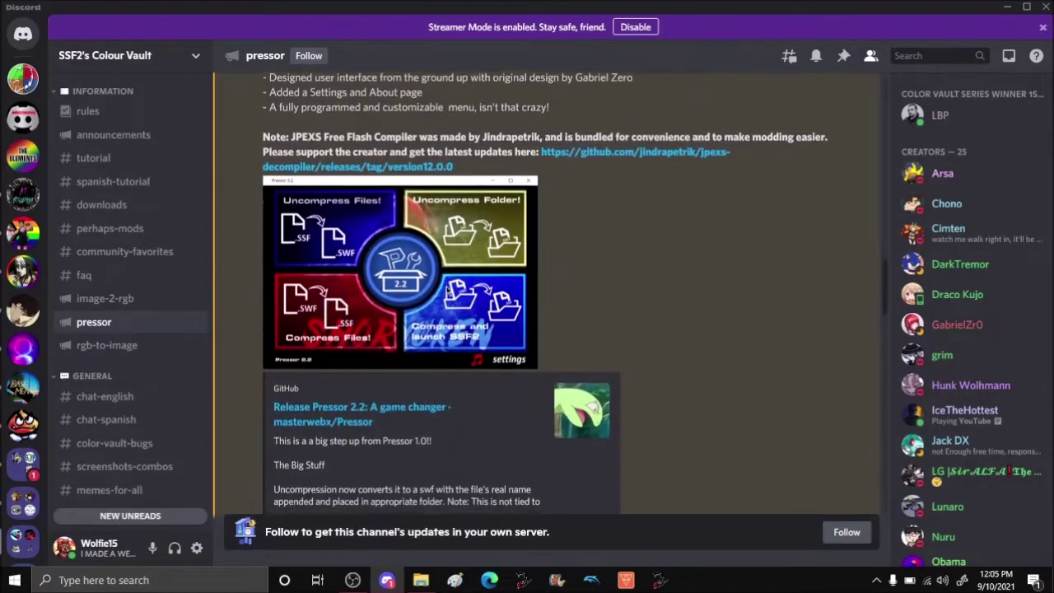
pyautogui.click(449, 313)
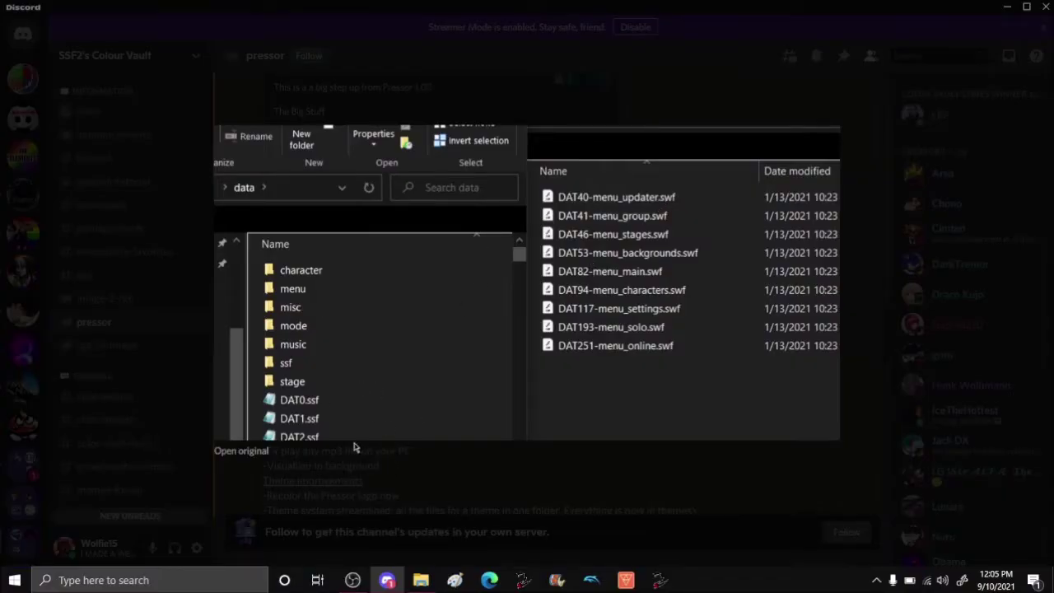
pyautogui.click(434, 499)
pyautogui.scroll(5, 540, 304)
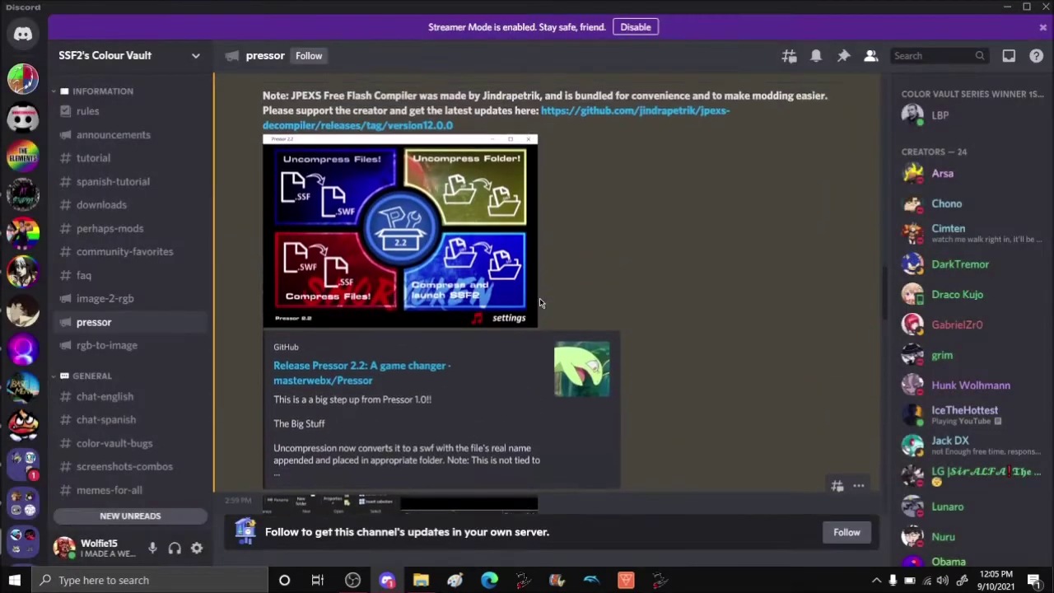
pyautogui.scroll(10, 541, 304)
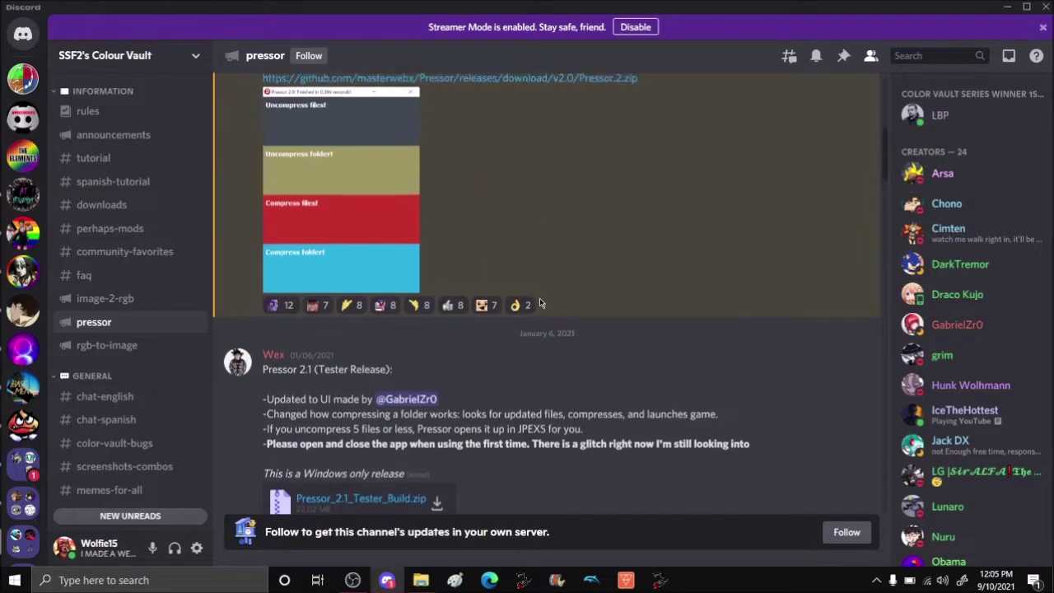
pyautogui.scroll(1, 540, 303)
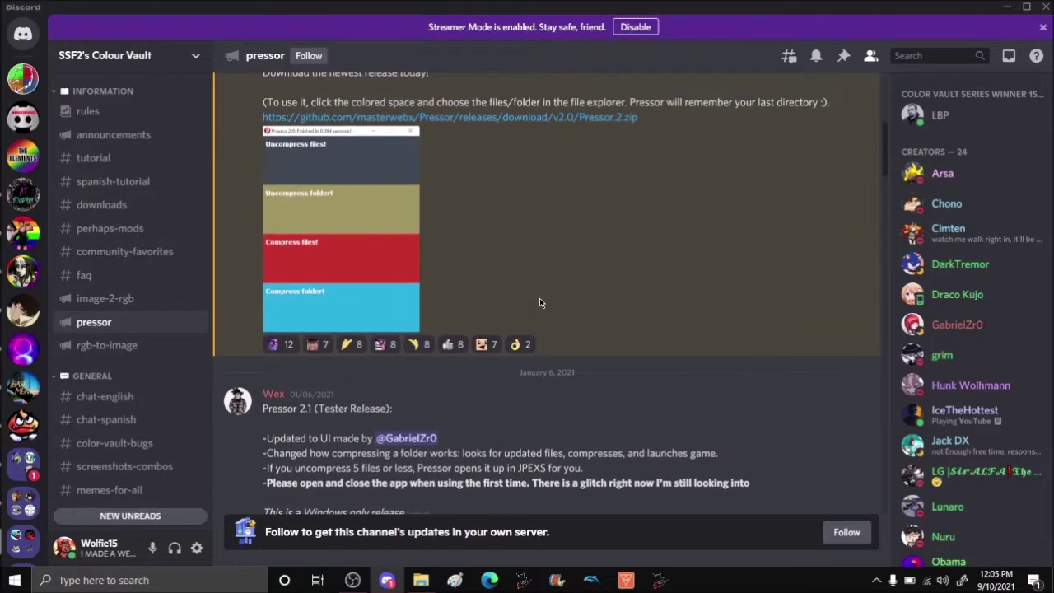
pyautogui.scroll(3, 539, 303)
# Step: Enlarge and close the Pressor screenshot, settling on the first Pressor 2.0 download post
pyautogui.click(346, 308)
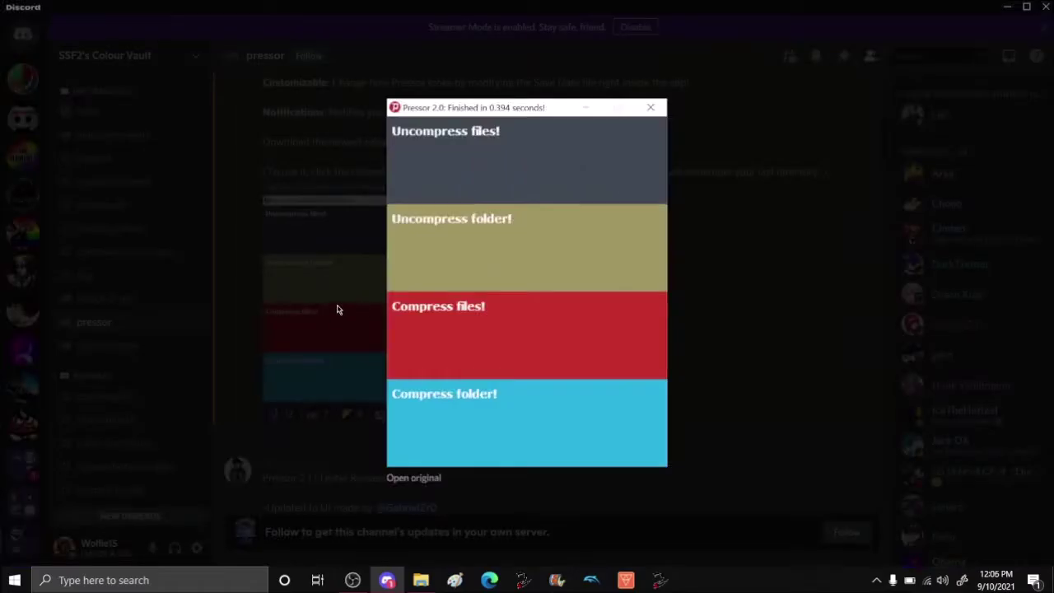
pyautogui.click(728, 324)
pyautogui.scroll(-5, 577, 287)
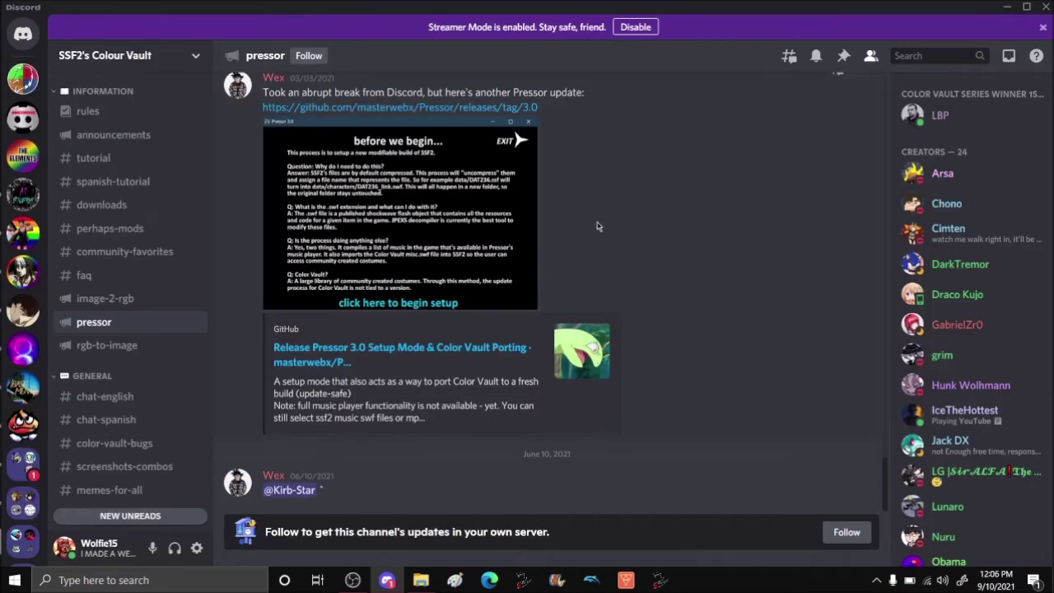
pyautogui.scroll(15, 451, 249)
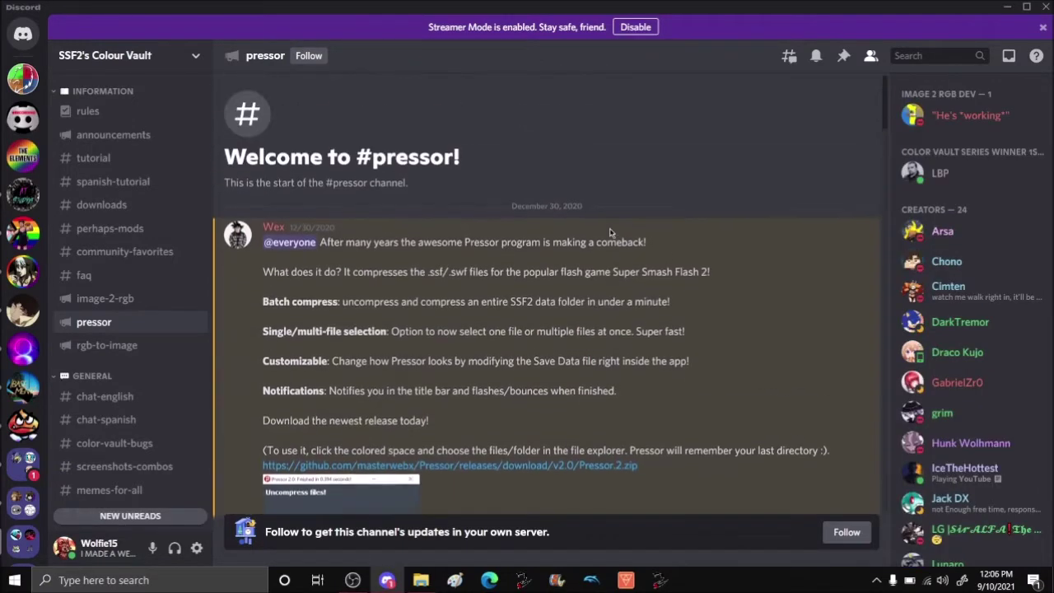
pyautogui.scroll(-5, 609, 231)
pyautogui.scroll(3, 577, 233)
pyautogui.scroll(-1, 576, 233)
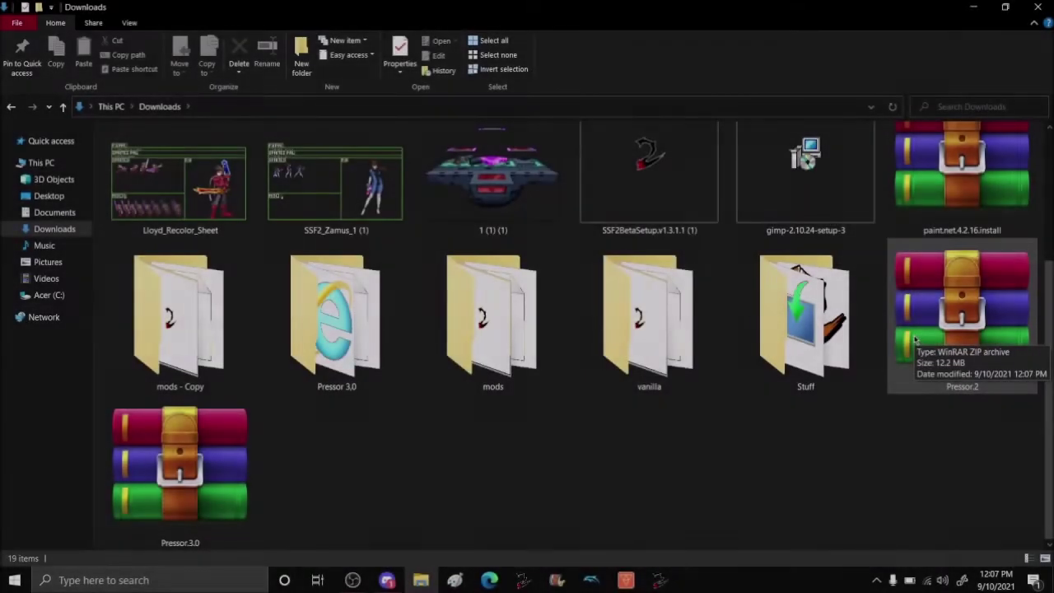
# Step: Extract the Pressor.2 archive here in Downloads and open the new Pressor 2 folder
pyautogui.rightClick(939, 352)
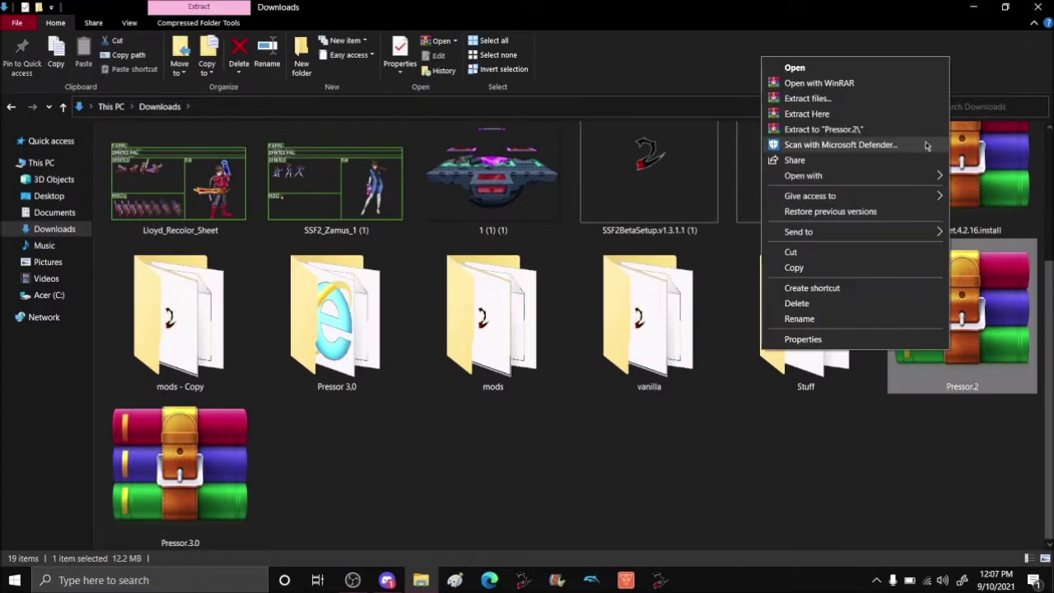
pyautogui.click(812, 115)
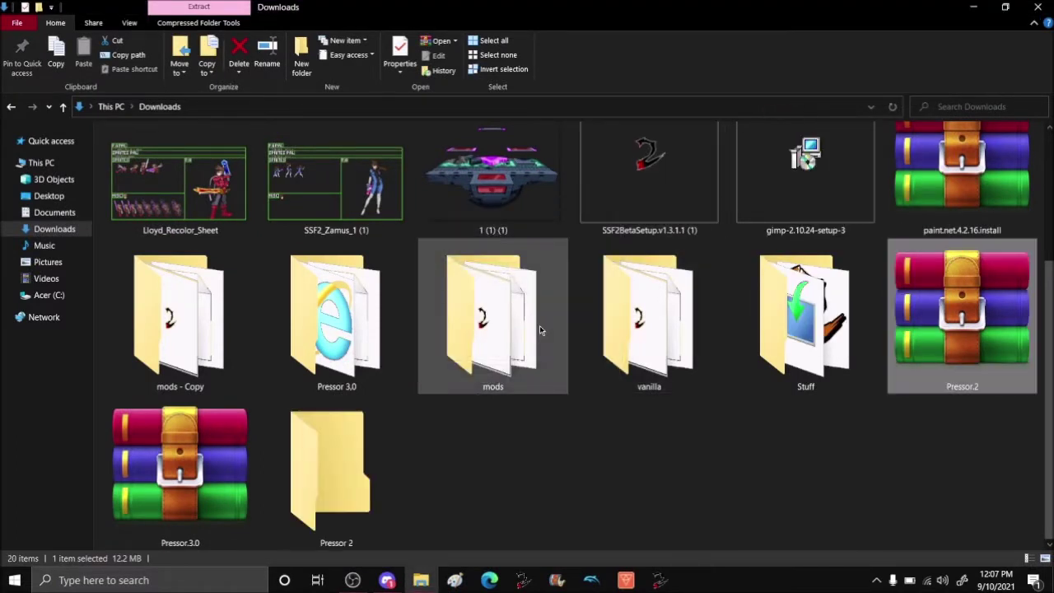
pyautogui.doubleClick(342, 499)
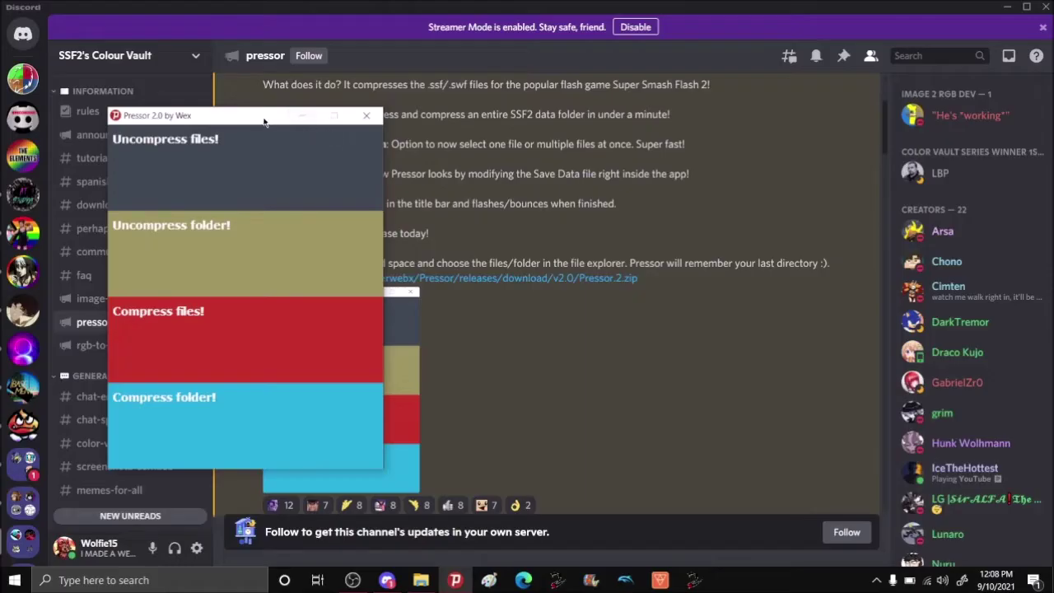
# Step: Run Uncompress folder! in Pressor 2.0 on Downloads > mods - Copy > data
pyautogui.moveTo(250, 119); pyautogui.dragTo(447, 96)
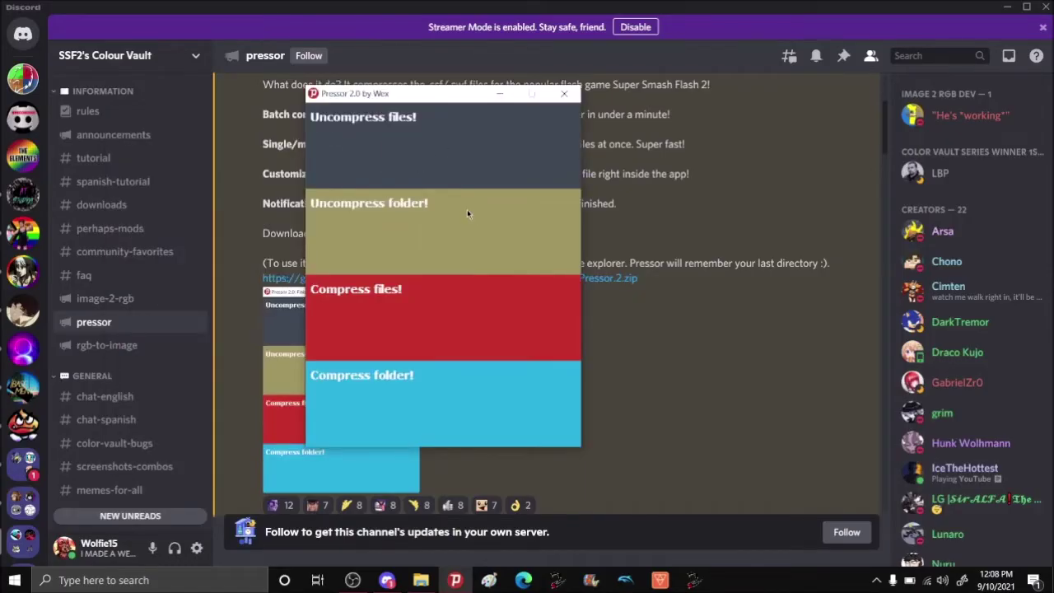
pyautogui.click(433, 249)
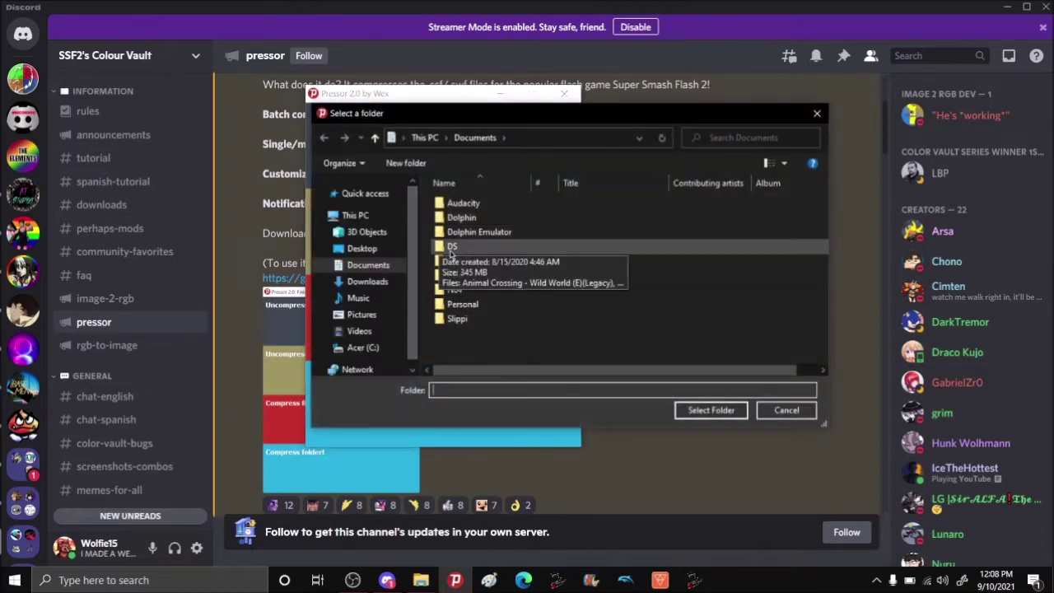
pyautogui.click(368, 266)
pyautogui.click(368, 281)
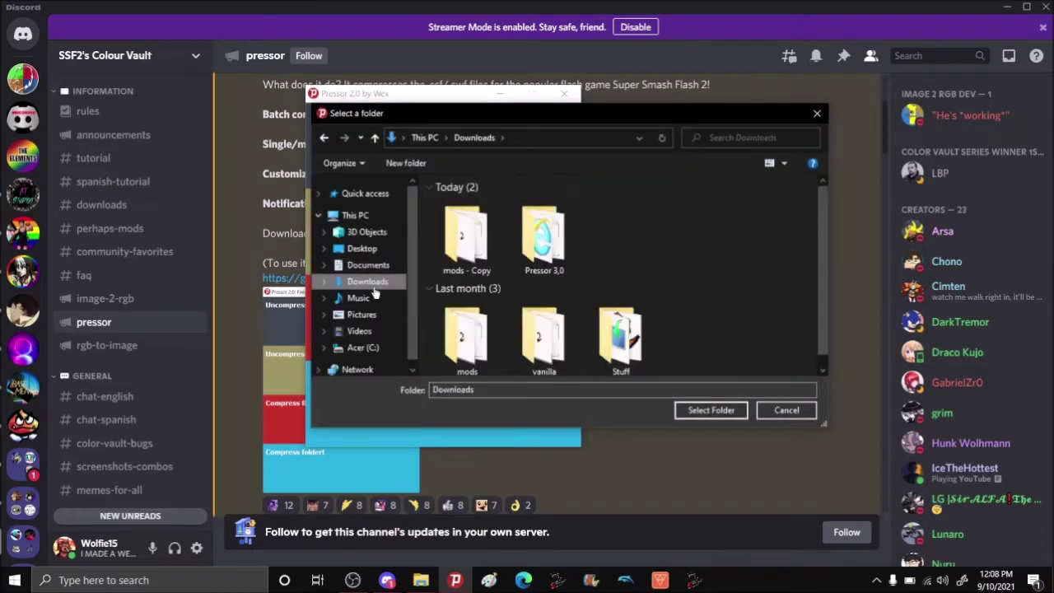
pyautogui.doubleClick(466, 238)
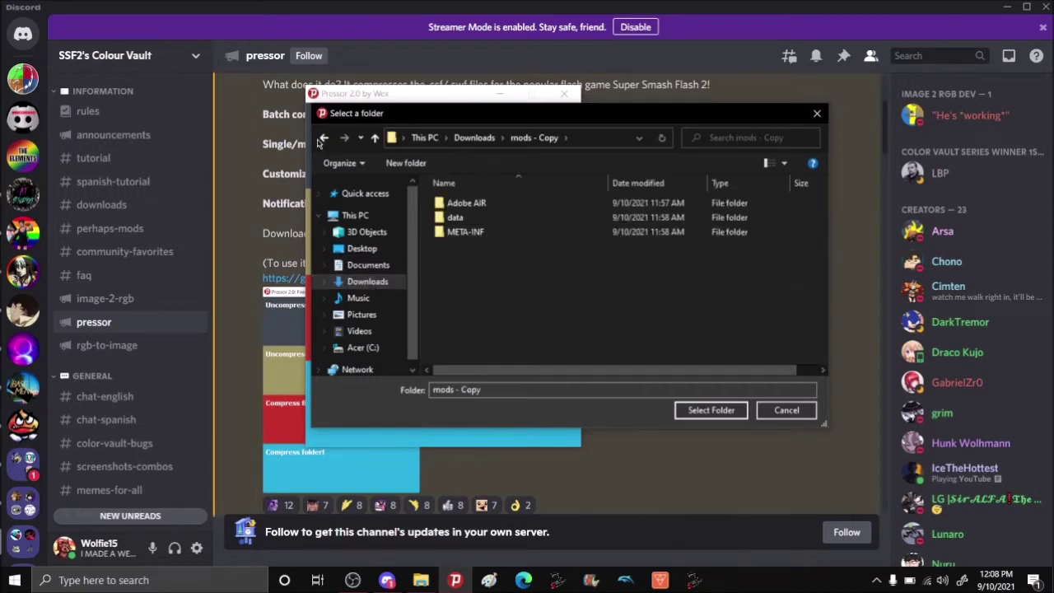
pyautogui.click(324, 138)
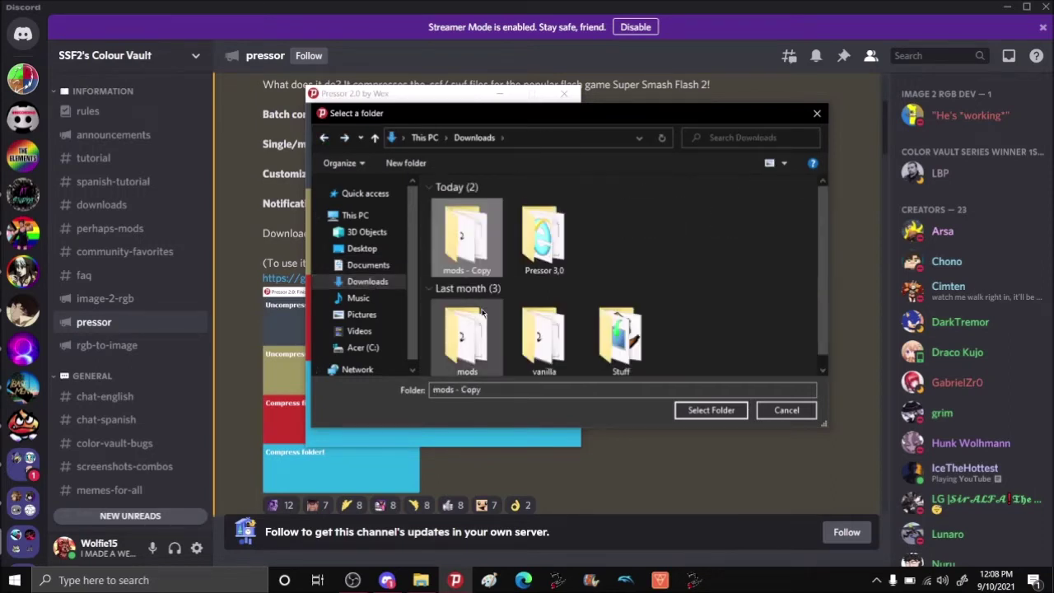
pyautogui.scroll(-1, 510, 337)
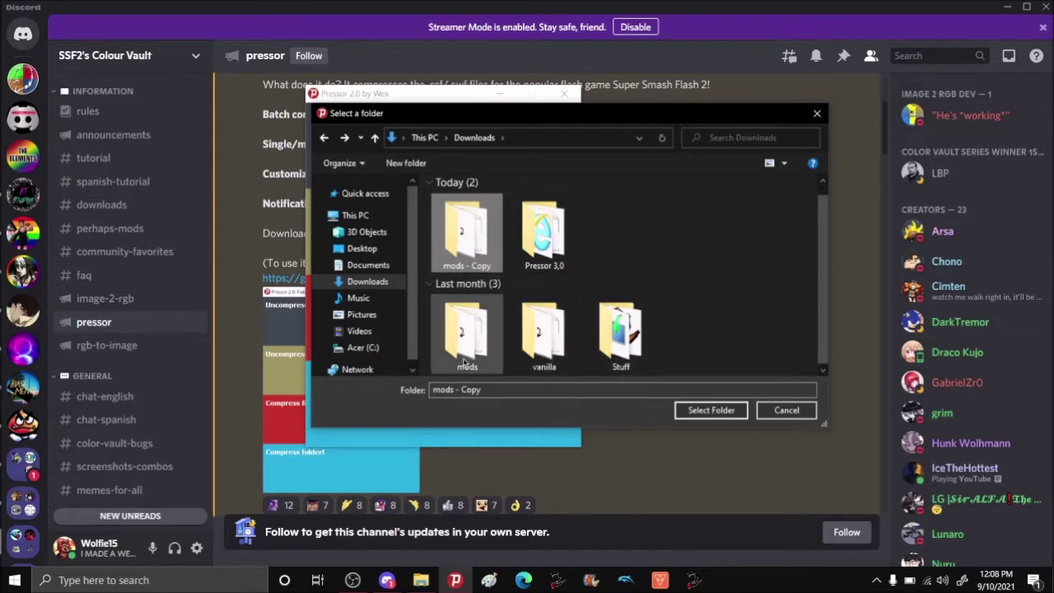
pyautogui.doubleClick(474, 263)
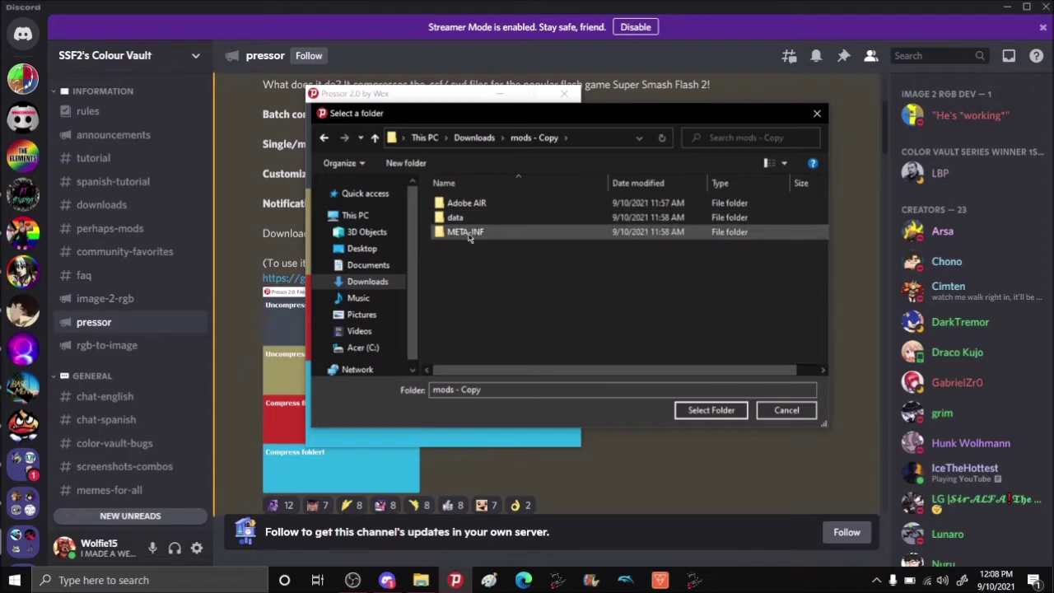
pyautogui.doubleClick(519, 219)
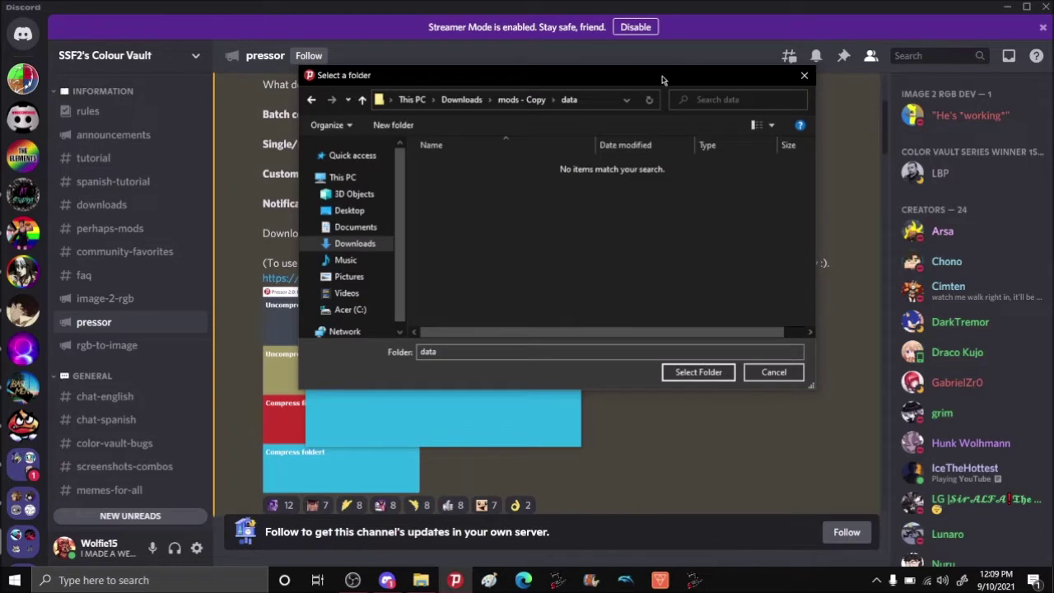
pyautogui.moveTo(662, 80); pyautogui.dragTo(574, 104)
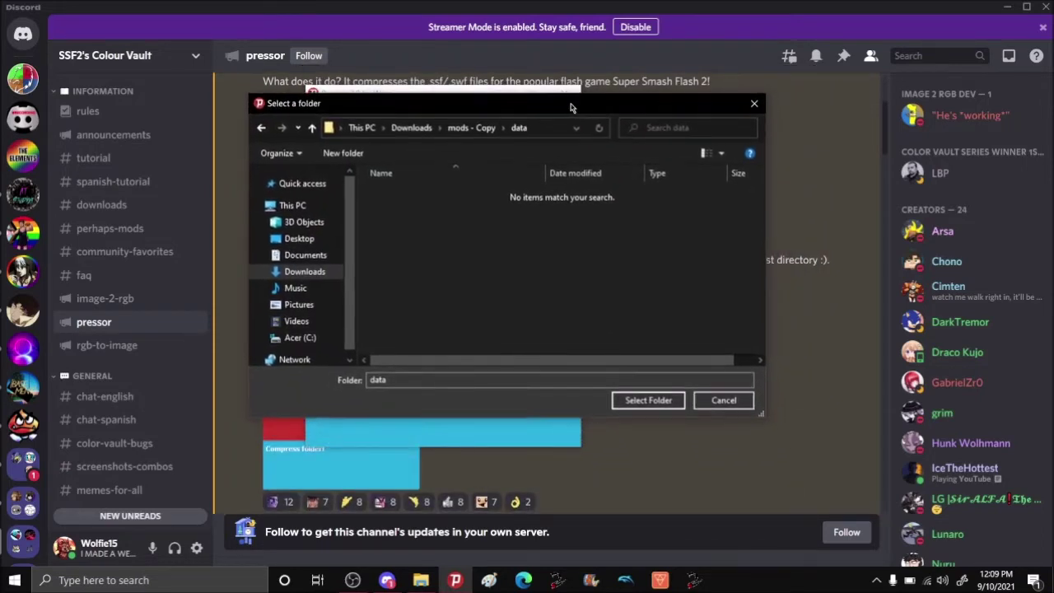
pyautogui.click(647, 400)
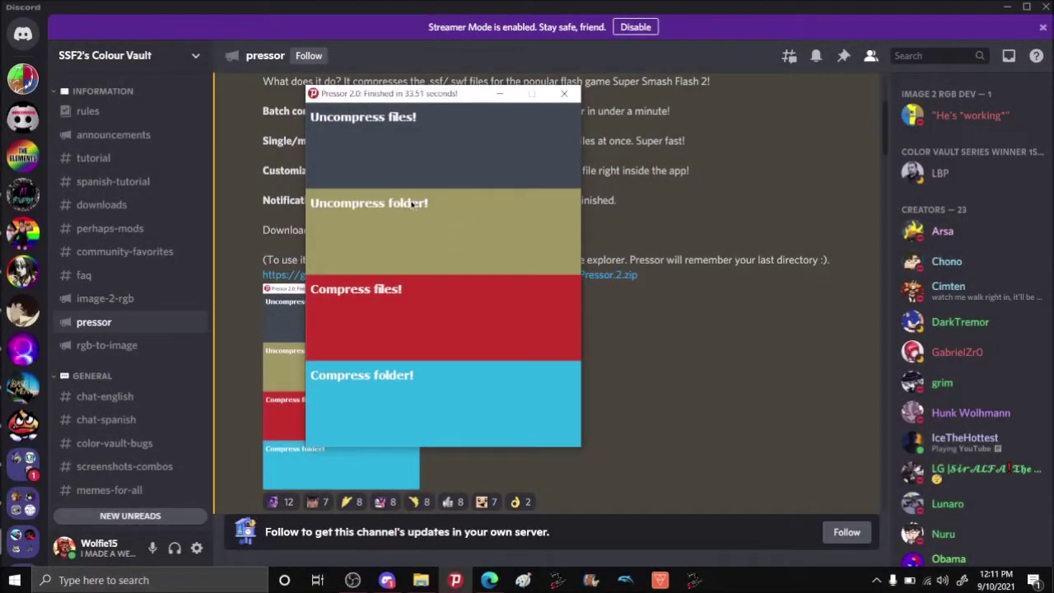
# Step: In Edge, start the free paint.net download from dotPDN's Download Now button
pyautogui.click(490, 580)
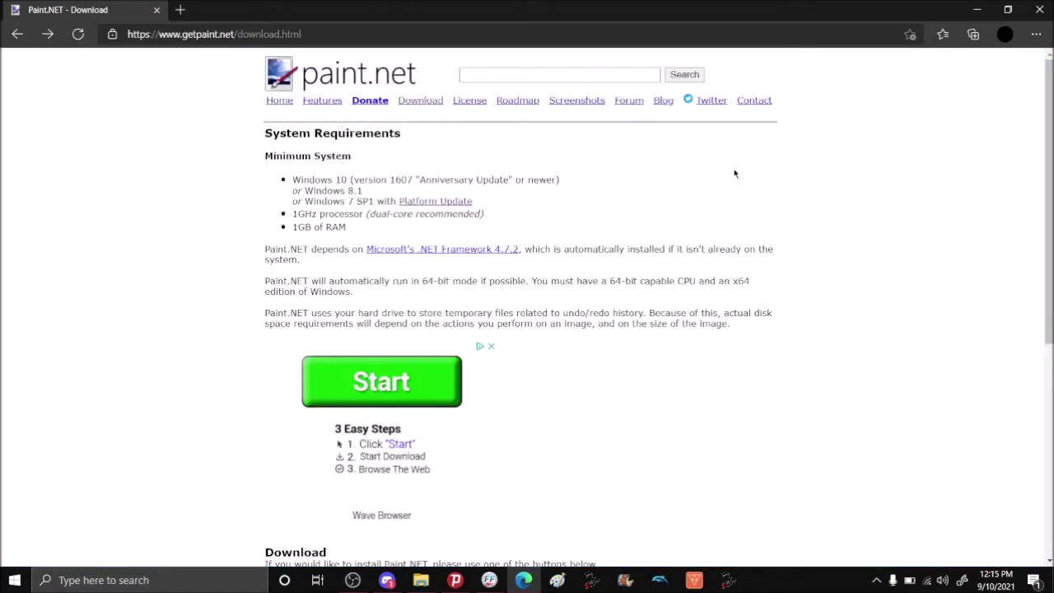
pyautogui.scroll(-5, 736, 173)
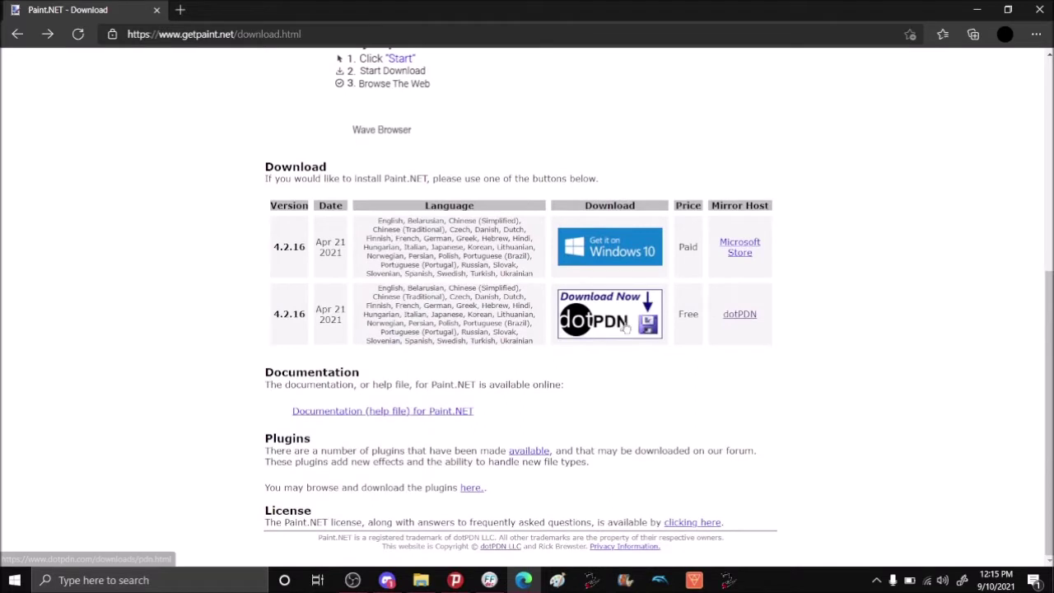
pyautogui.click(626, 327)
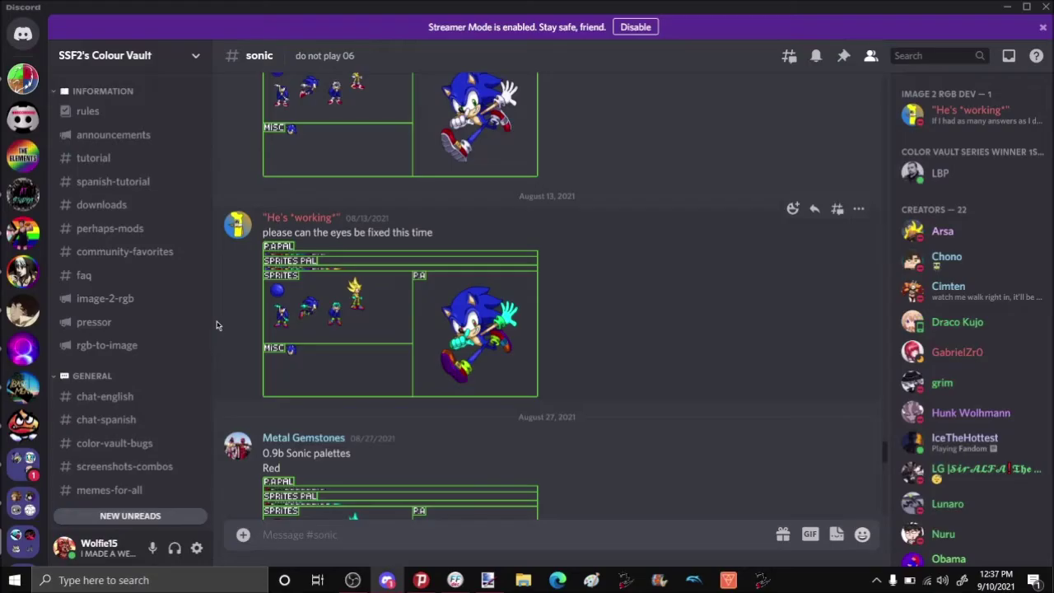
pyautogui.click(137, 302)
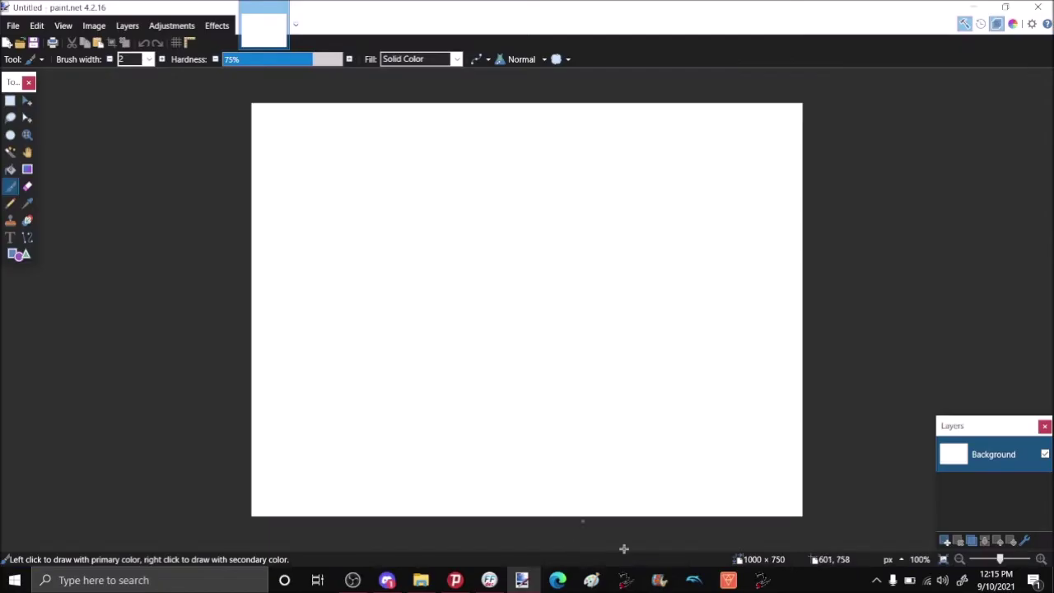
# Step: Bring Discord forward, scroll the sidebar down to Characters, and open #sonic
pyautogui.click(389, 581)
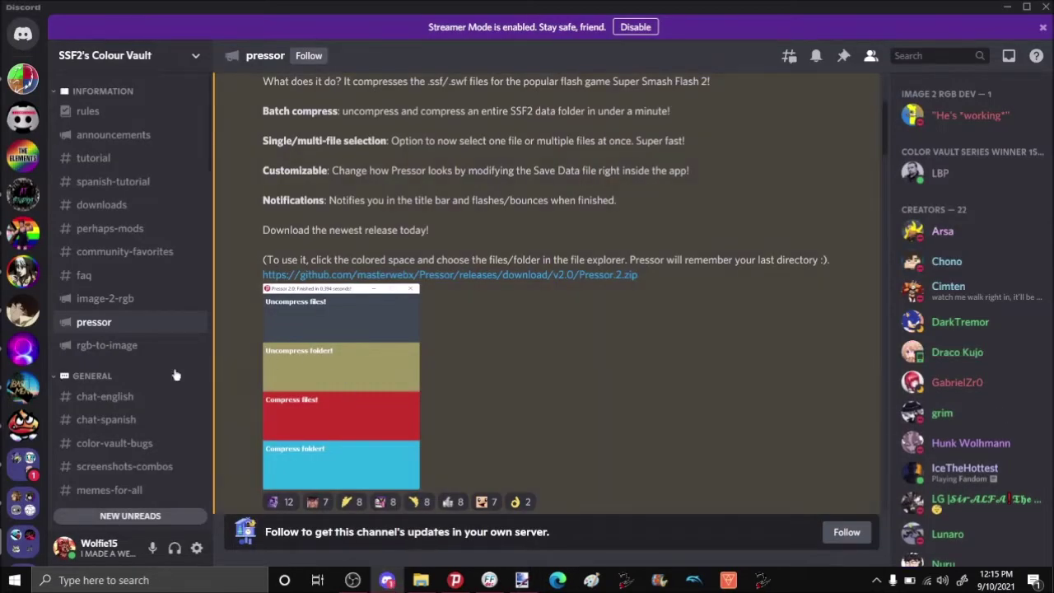
pyautogui.scroll(-10, 128, 385)
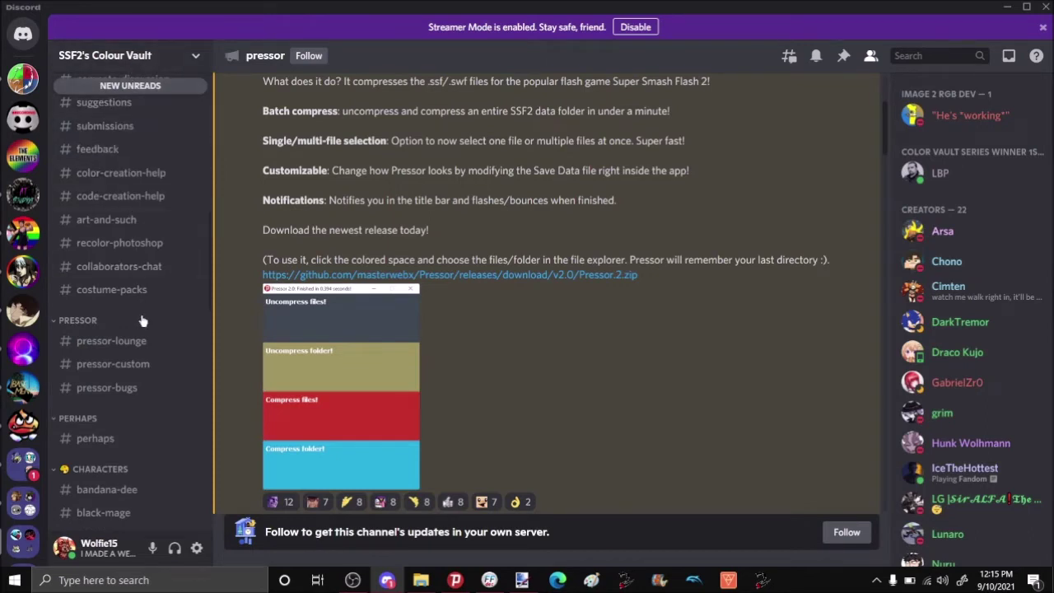
pyautogui.scroll(-3, 142, 328)
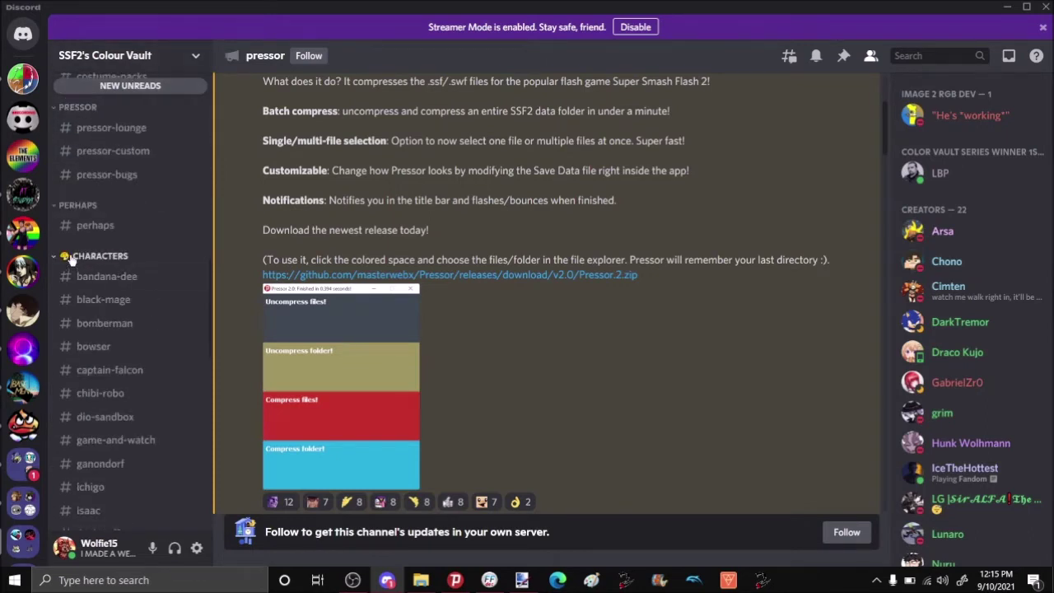
pyautogui.scroll(-5, 145, 407)
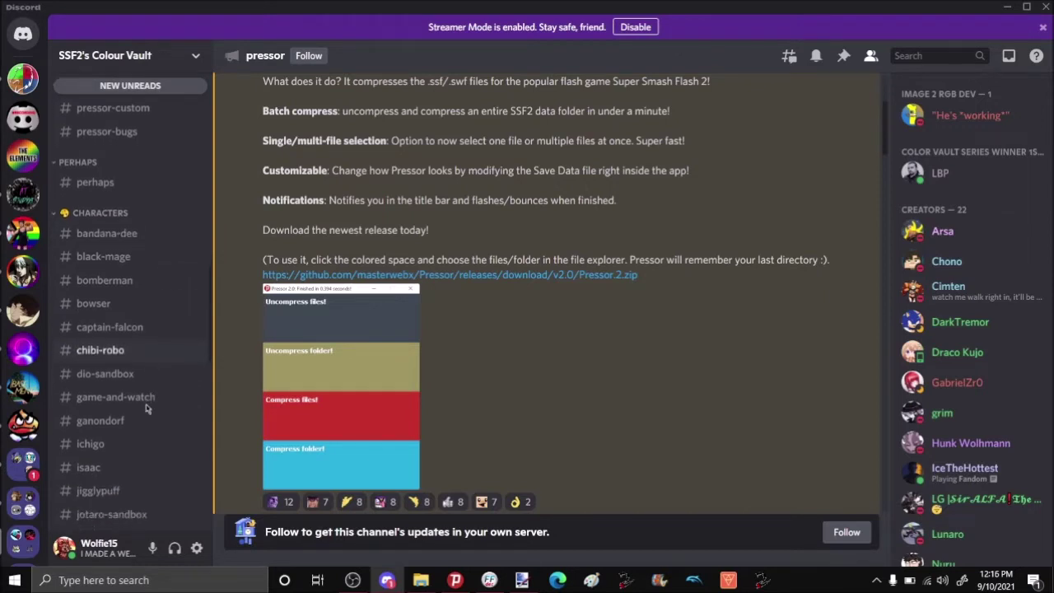
pyautogui.scroll(-5, 146, 410)
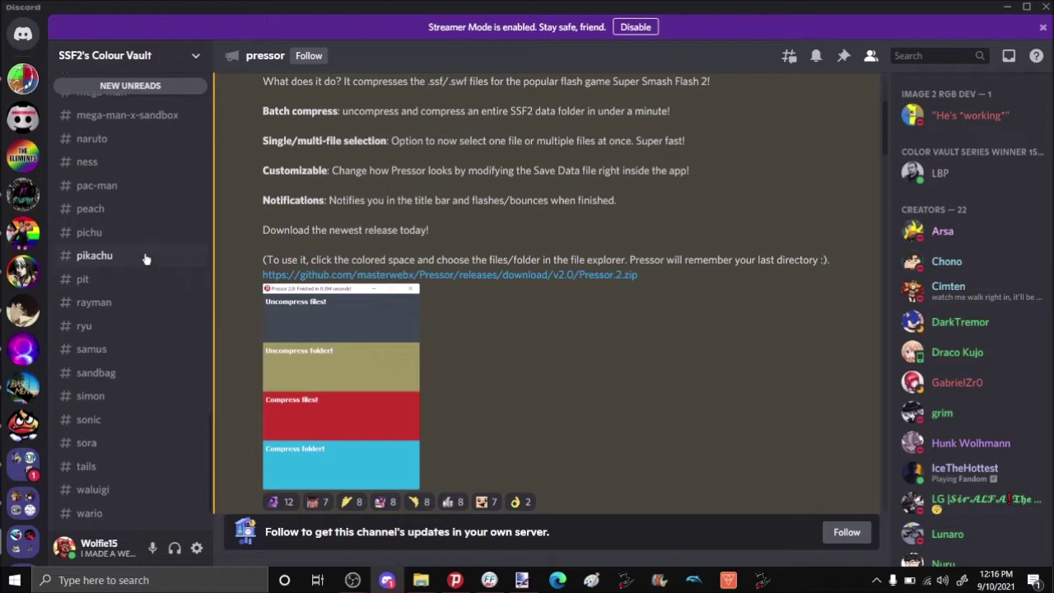
pyautogui.scroll(-1, 105, 346)
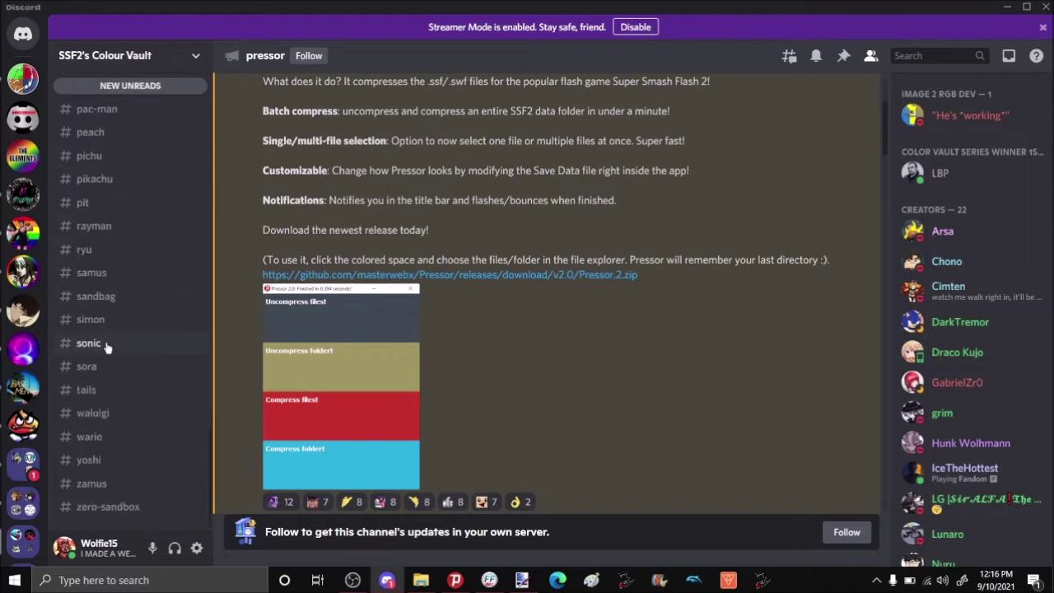
pyautogui.click(99, 343)
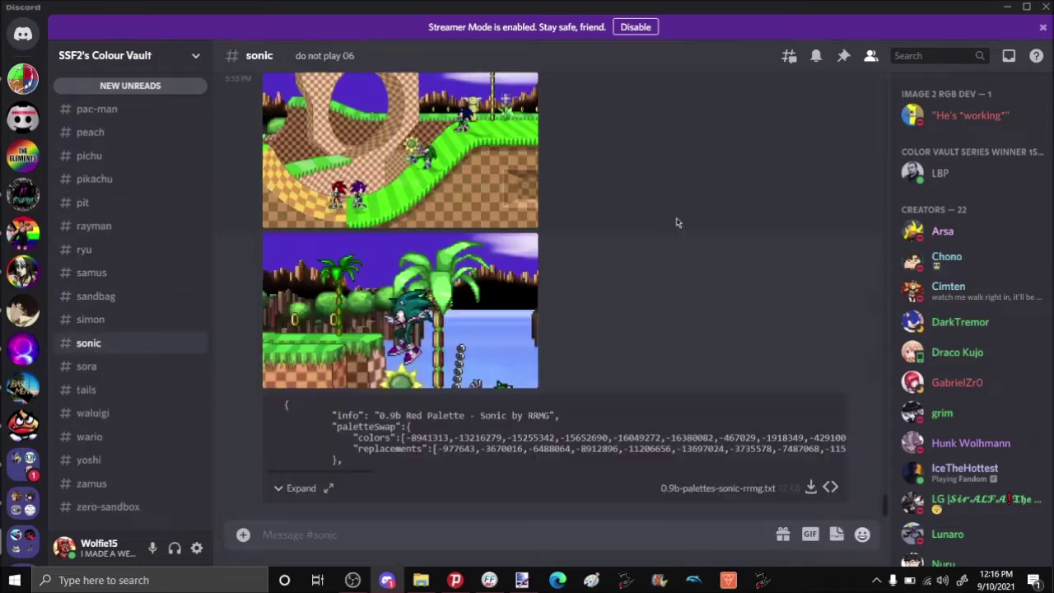
# Step: Jump to the first pinned #sonic message and enlarge its Sonic recolour sheet image
pyautogui.click(844, 55)
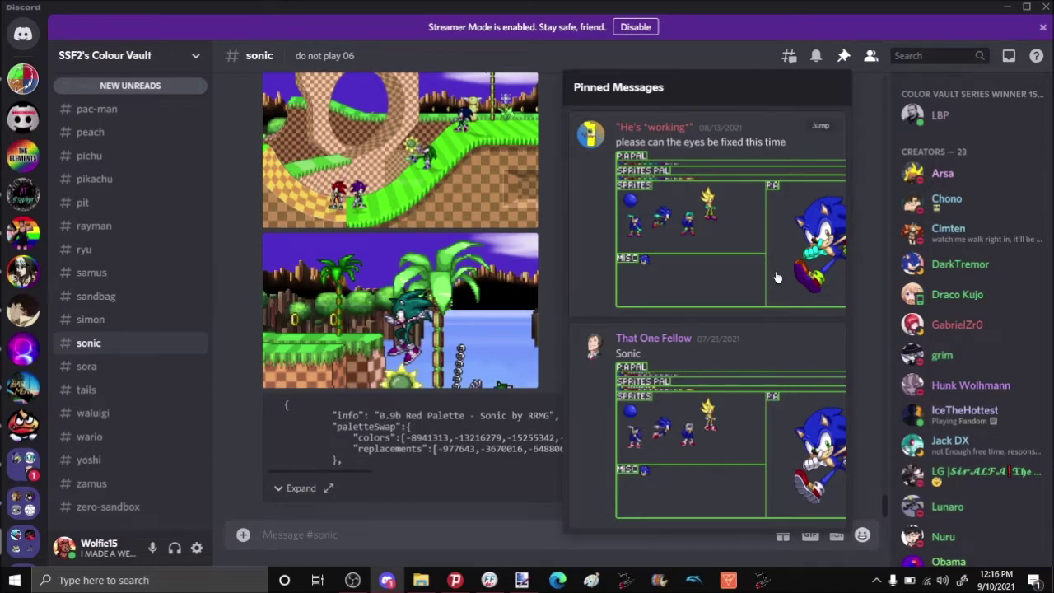
pyautogui.click(820, 126)
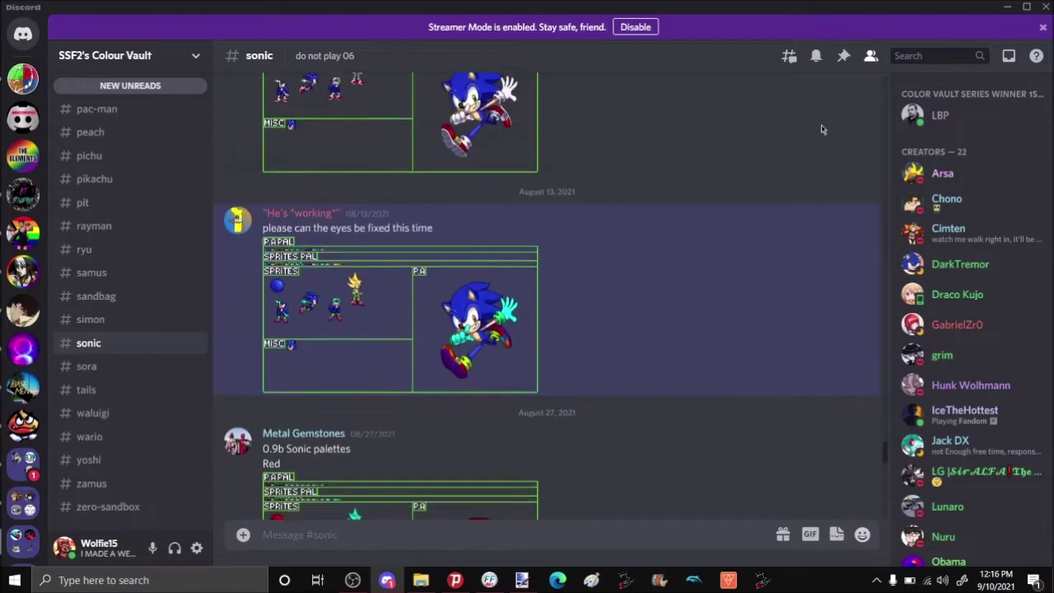
pyautogui.click(441, 336)
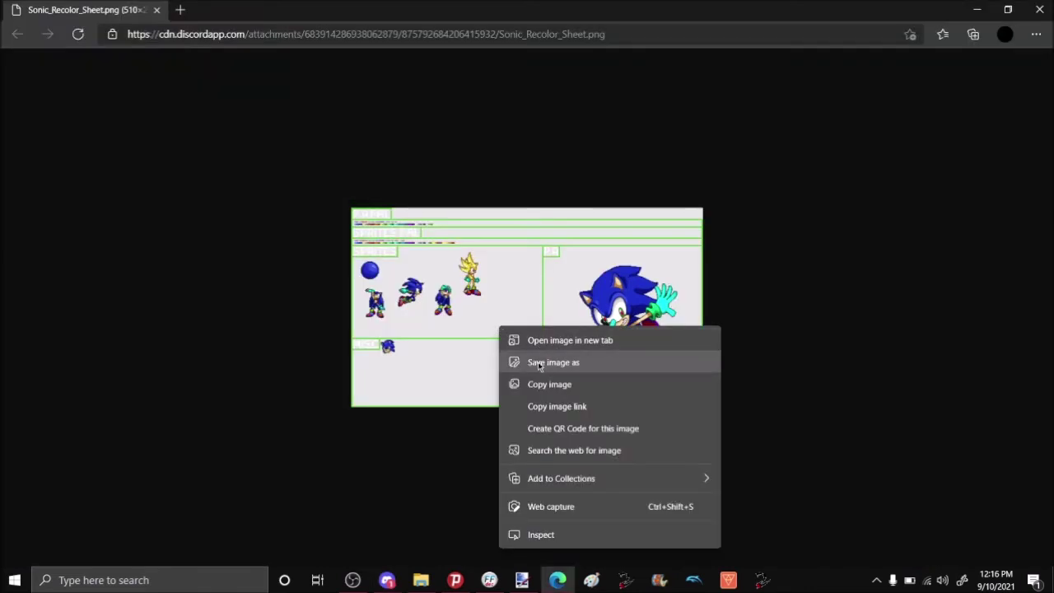
# Step: Save the image as Sonic_Recolor_Sheet.png in Downloads
pyautogui.click(539, 363)
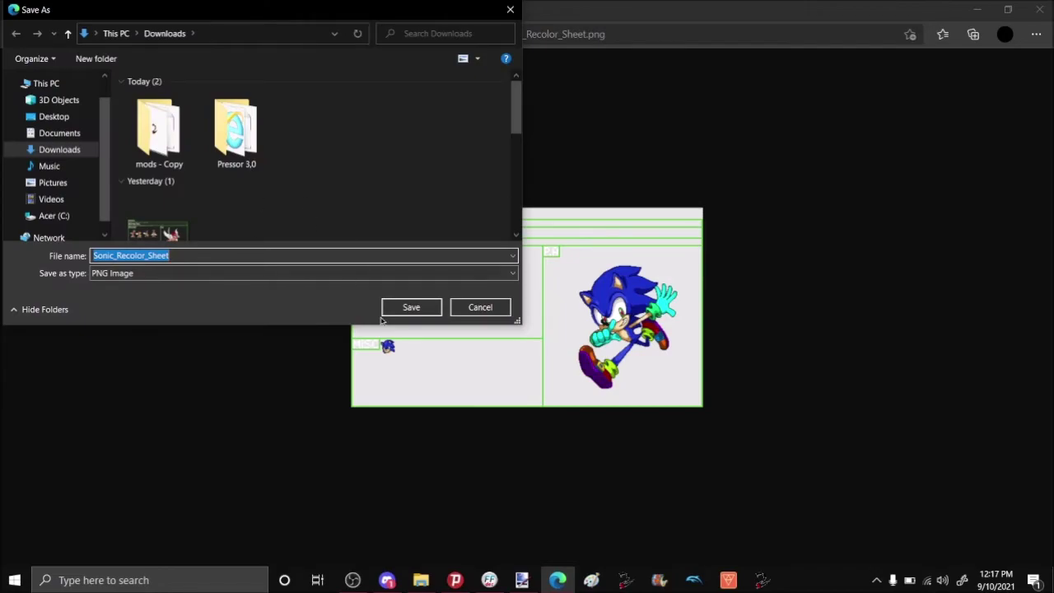
pyautogui.click(404, 307)
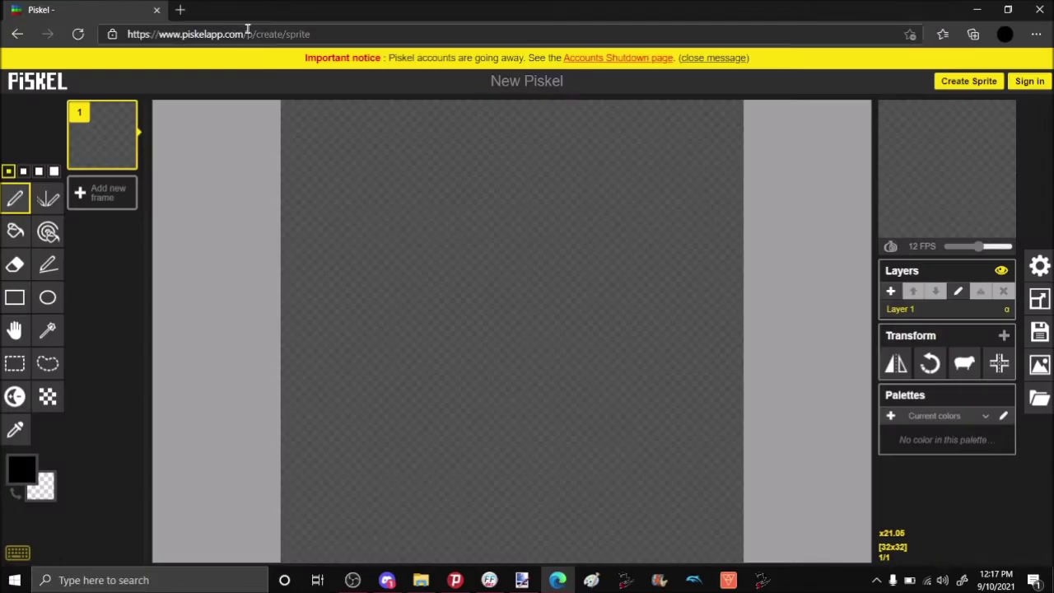
# Step: Import Sonic_Recolor_Sheet.png as a single 510x290 image, replacing the blank sprite
pyautogui.click(1038, 400)
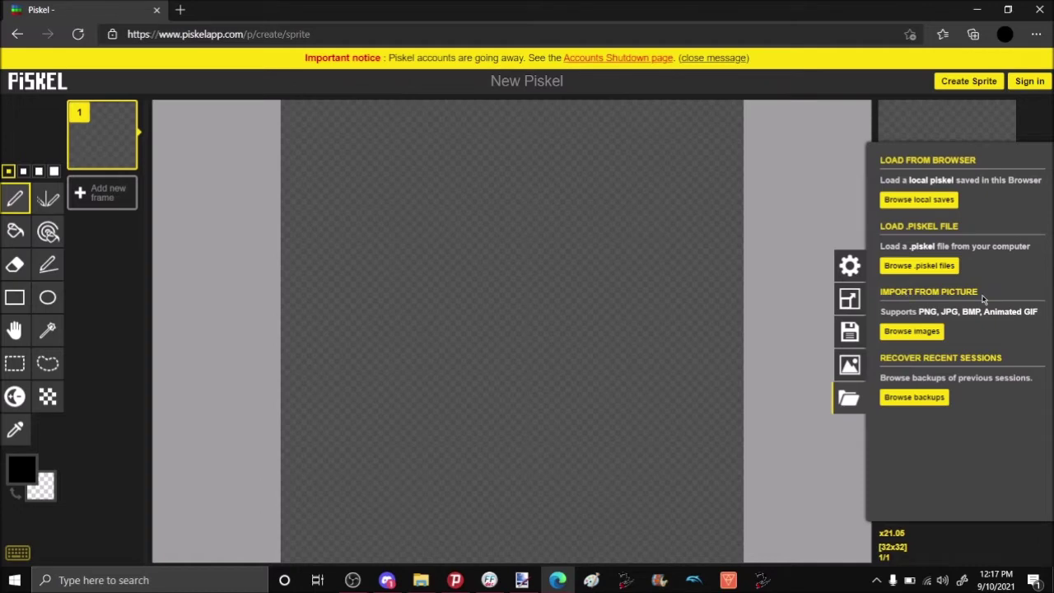
pyautogui.click(912, 331)
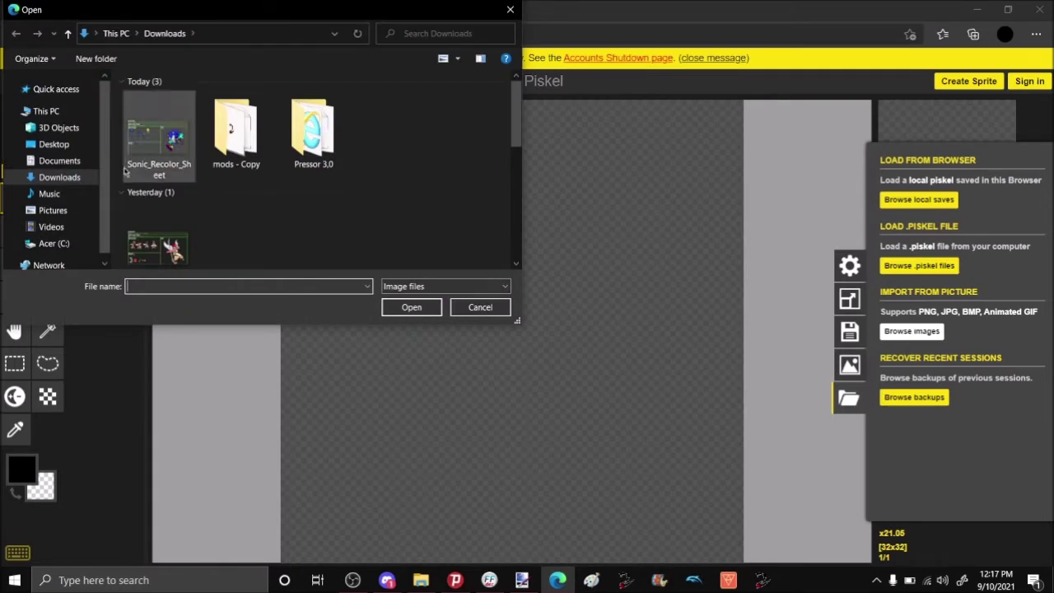
pyautogui.doubleClick(175, 157)
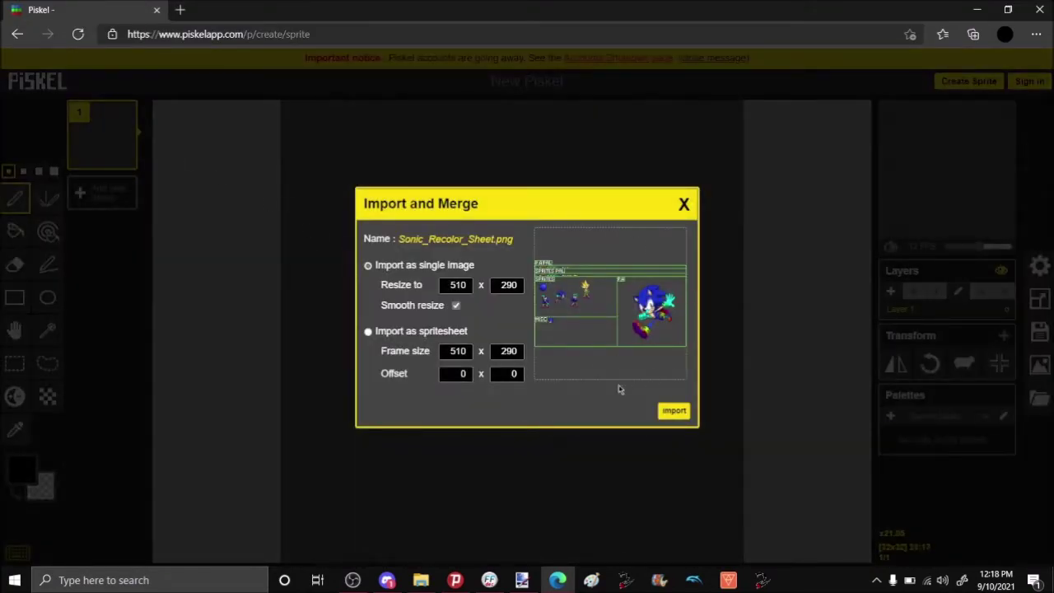
pyautogui.click(673, 410)
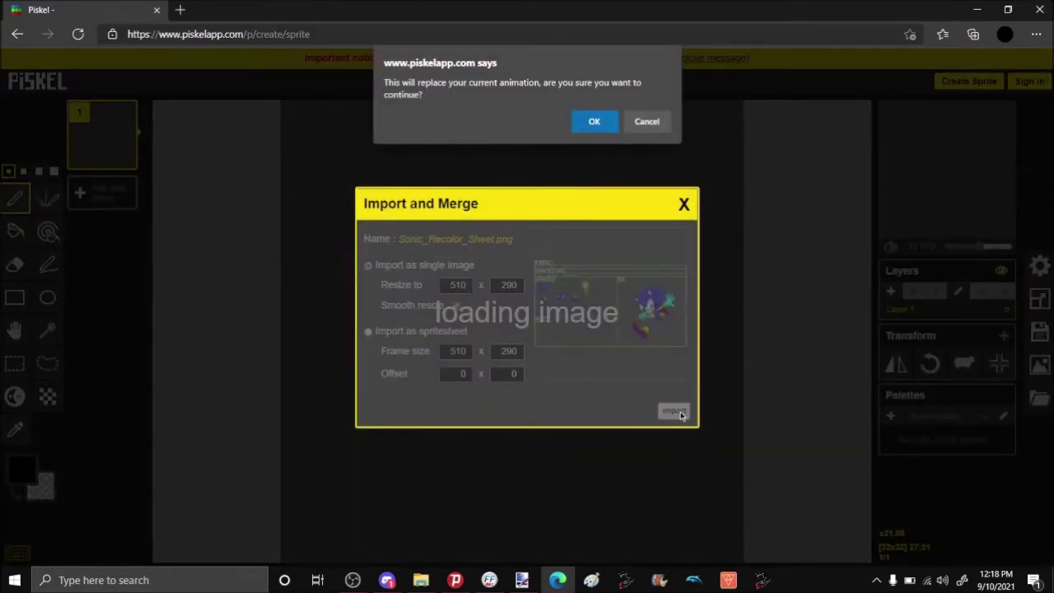
pyautogui.click(596, 118)
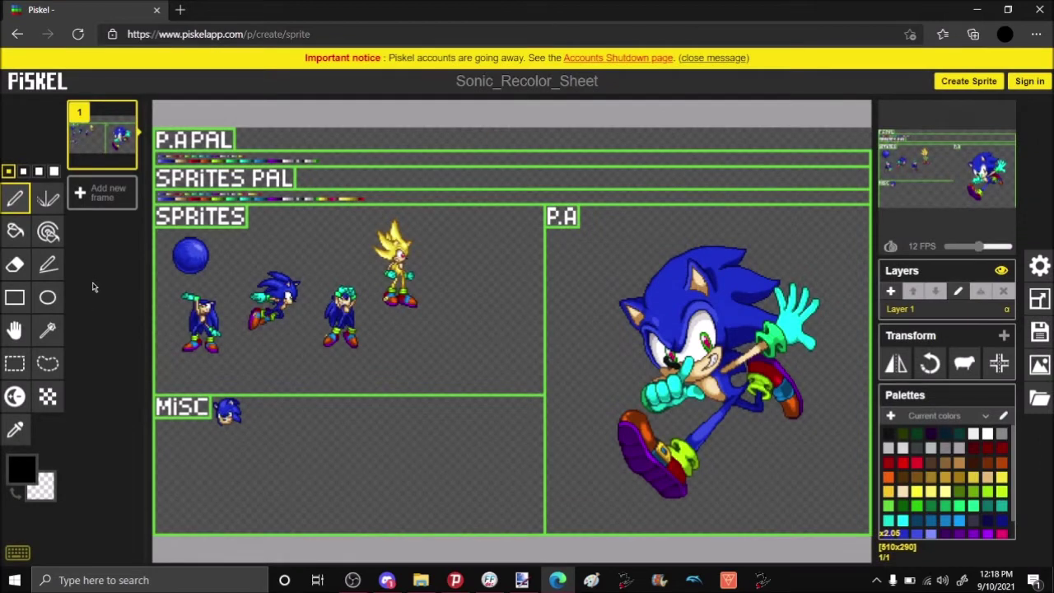
# Step: Try filling several dark navy areas with black using the Paint bucket, then undo it
pyautogui.click(15, 231)
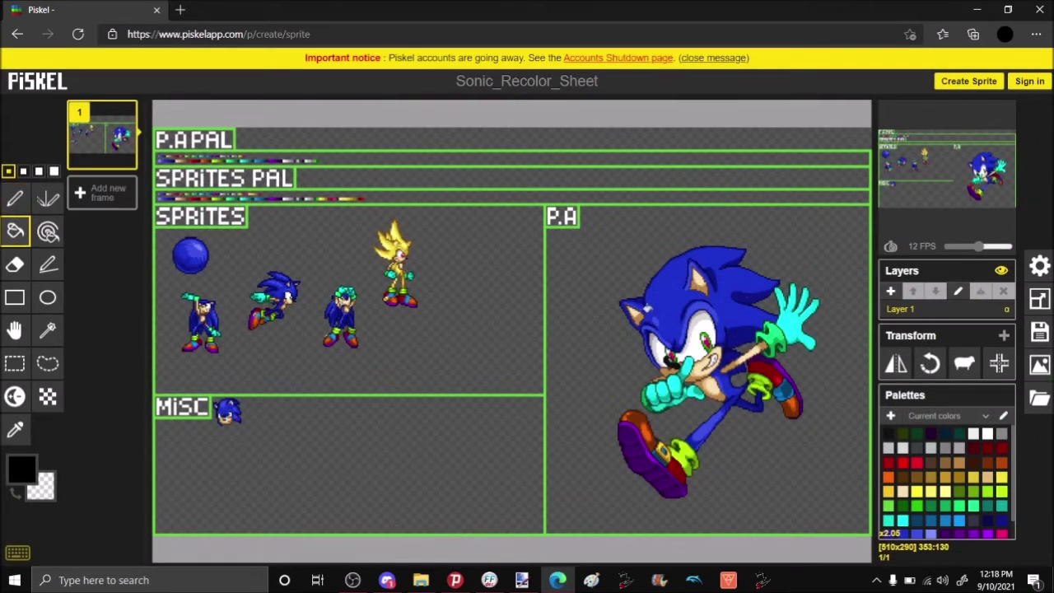
pyautogui.scroll(10, 649, 308)
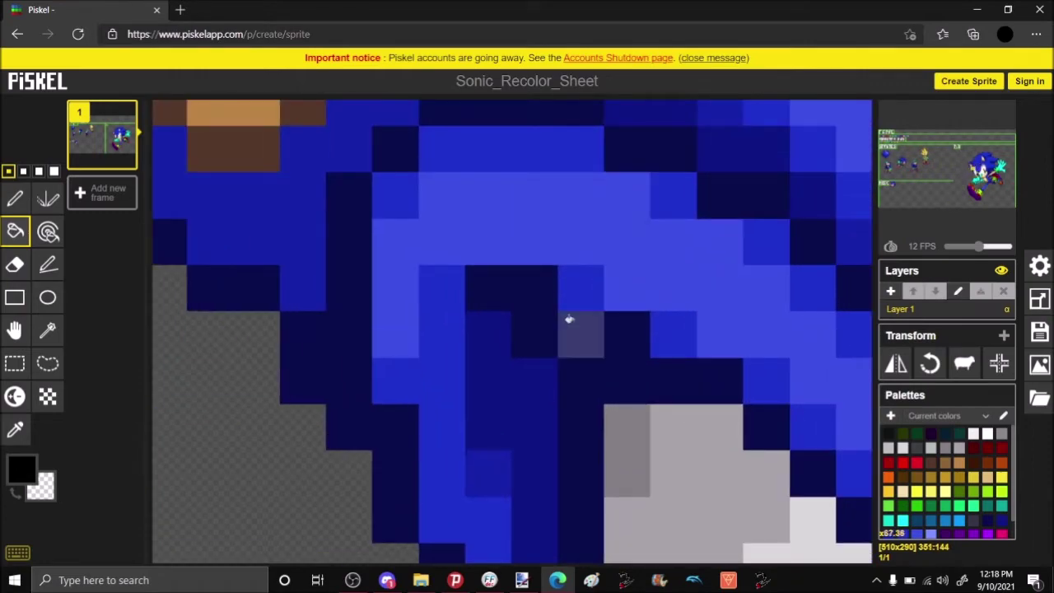
pyautogui.click(568, 319)
pyautogui.click(384, 433)
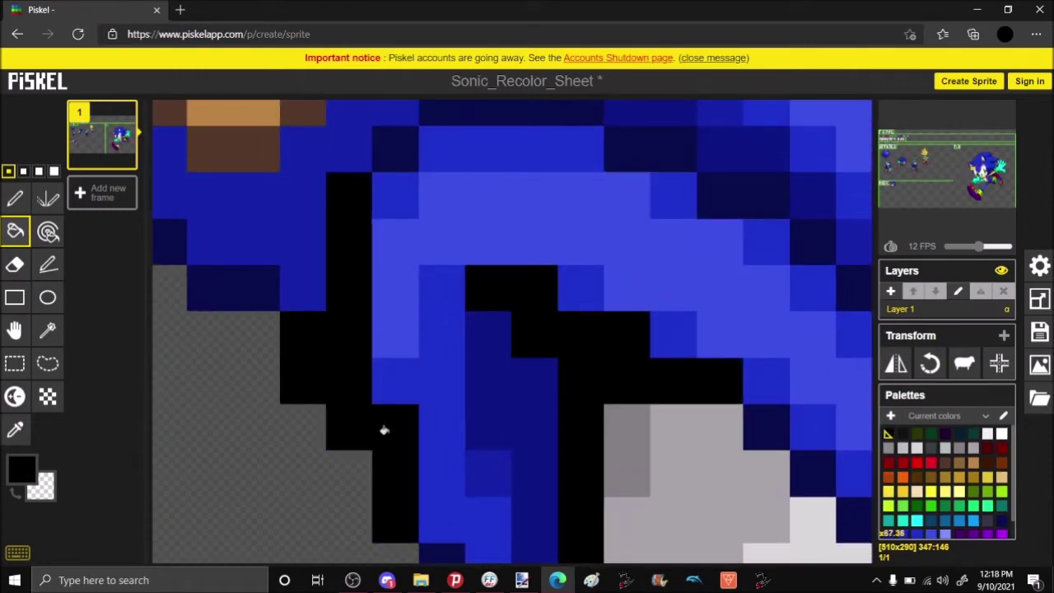
pyautogui.click(240, 294)
pyautogui.click(167, 239)
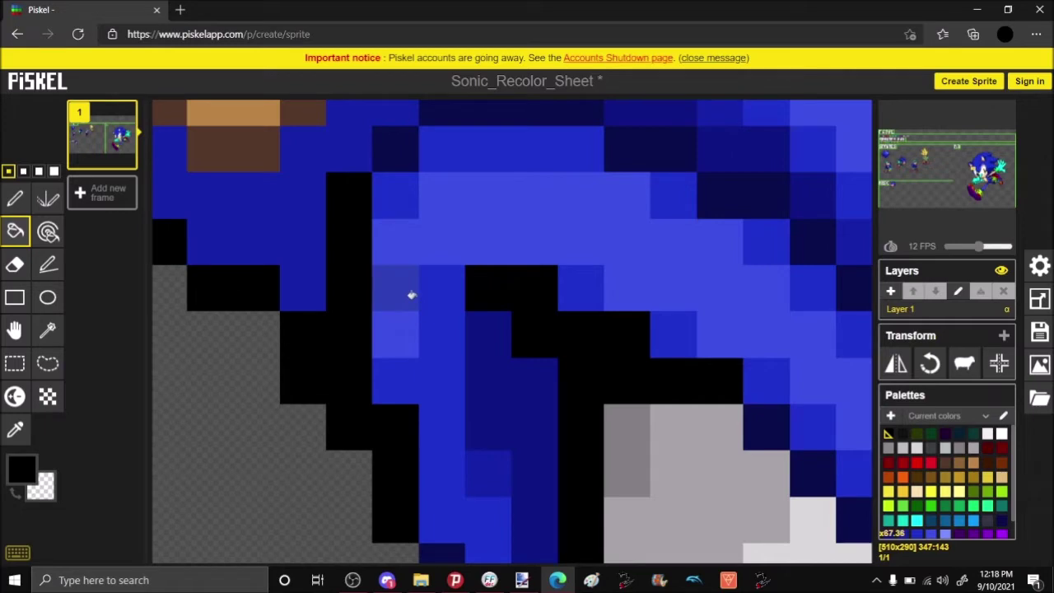
pyautogui.hotkey('ctrl', 'z')
pyautogui.hotkey('ctrl', 'z')
pyautogui.hotkey('ctrl', 'z')
pyautogui.hotkey('ctrl', 'z')
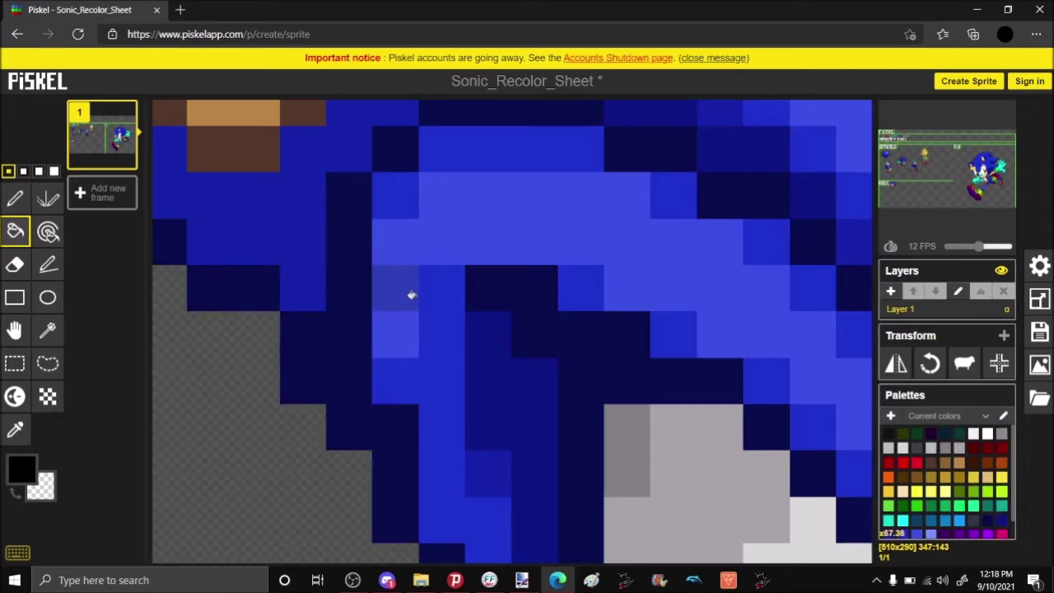
# Step: Recolour all of Sonic's blue pixels to red with the Paint-same-color tool
pyautogui.scroll(-10, 411, 295)
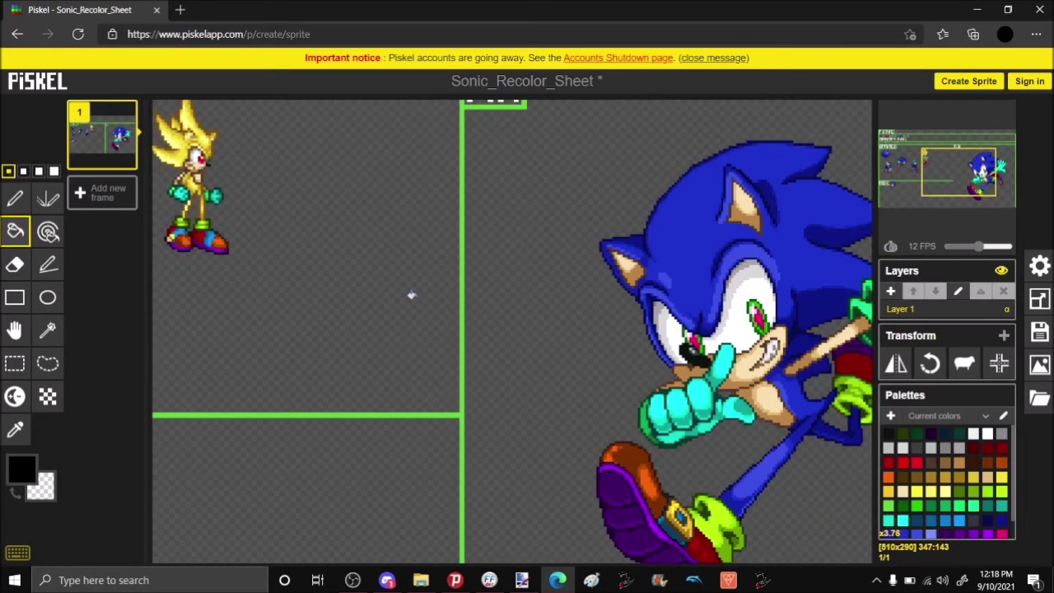
pyautogui.click(49, 233)
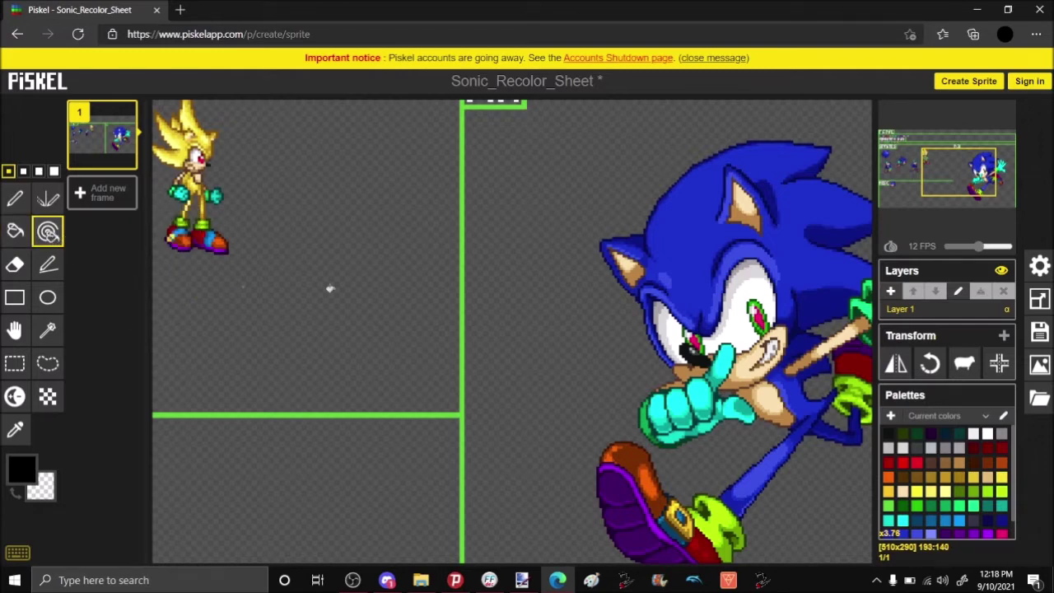
pyautogui.click(916, 463)
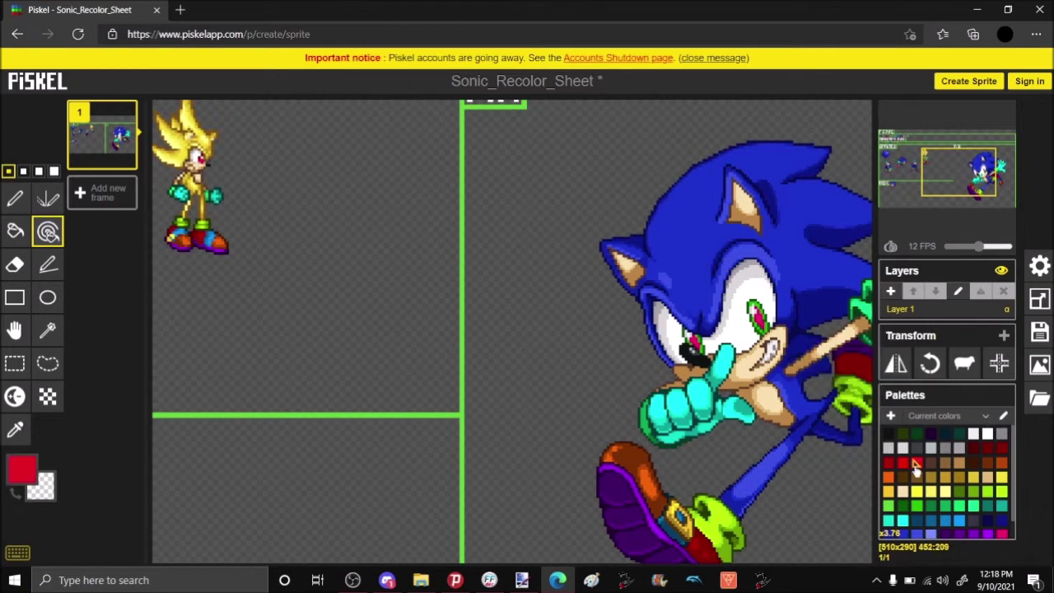
pyautogui.click(677, 249)
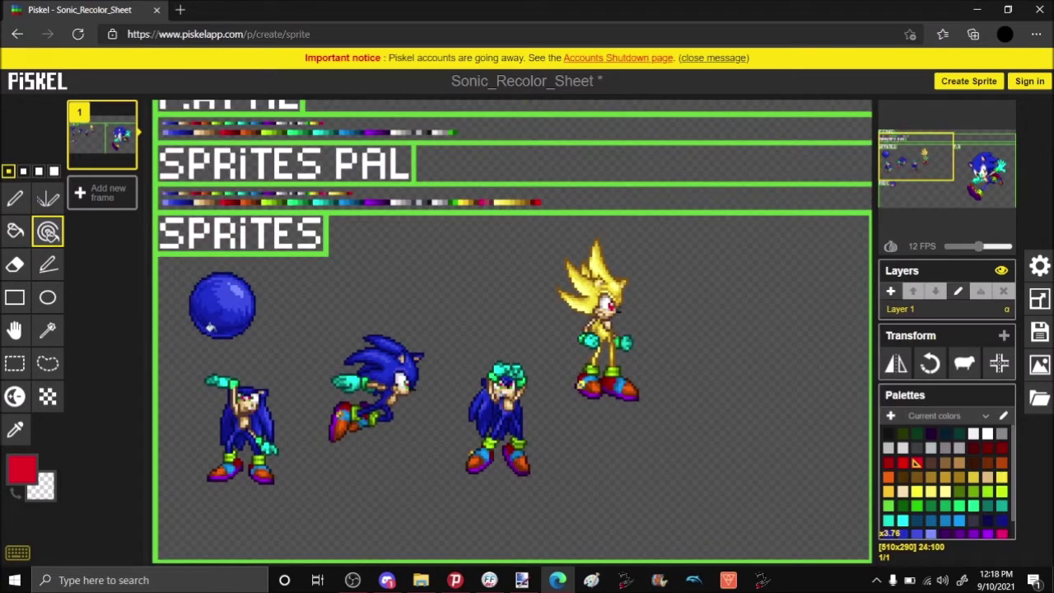
# Step: Recolour the remaining blue on the sprites to red
pyautogui.click(207, 331)
pyautogui.scroll(5, 164, 136)
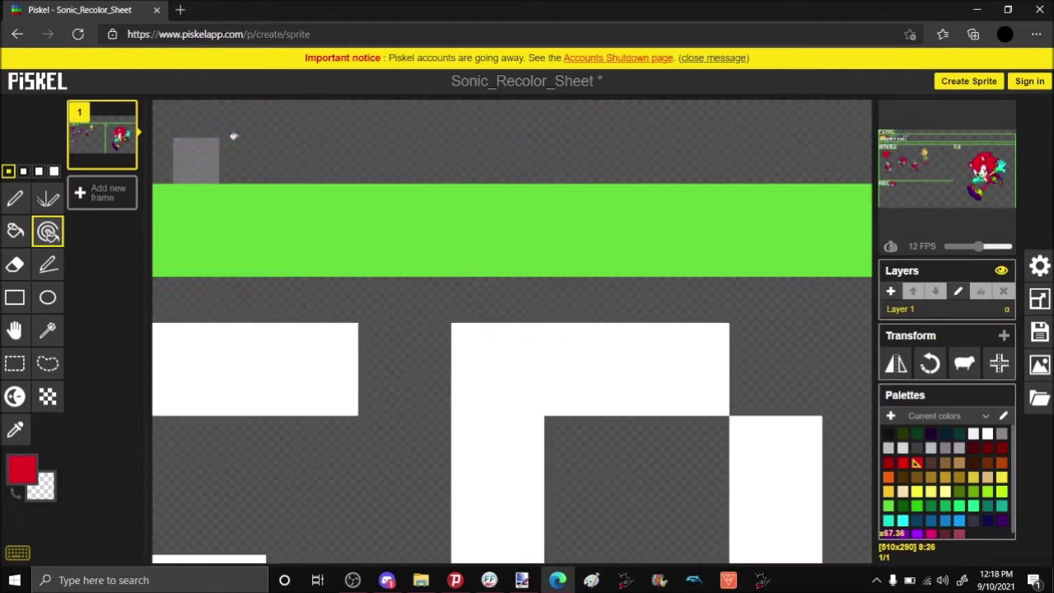
pyautogui.scroll(-10, 568, 274)
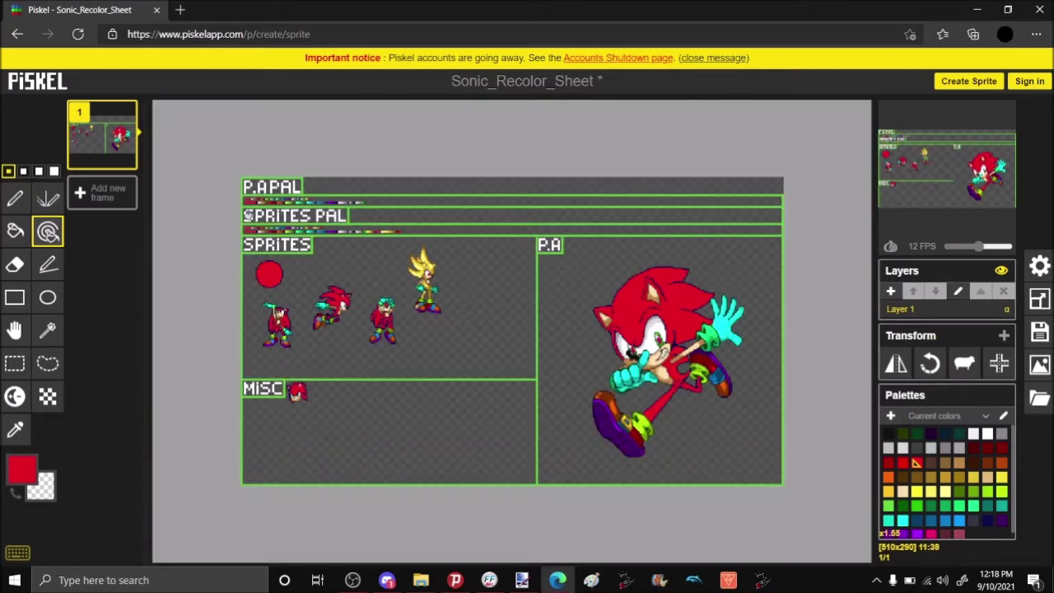
pyautogui.scroll(6, 247, 215)
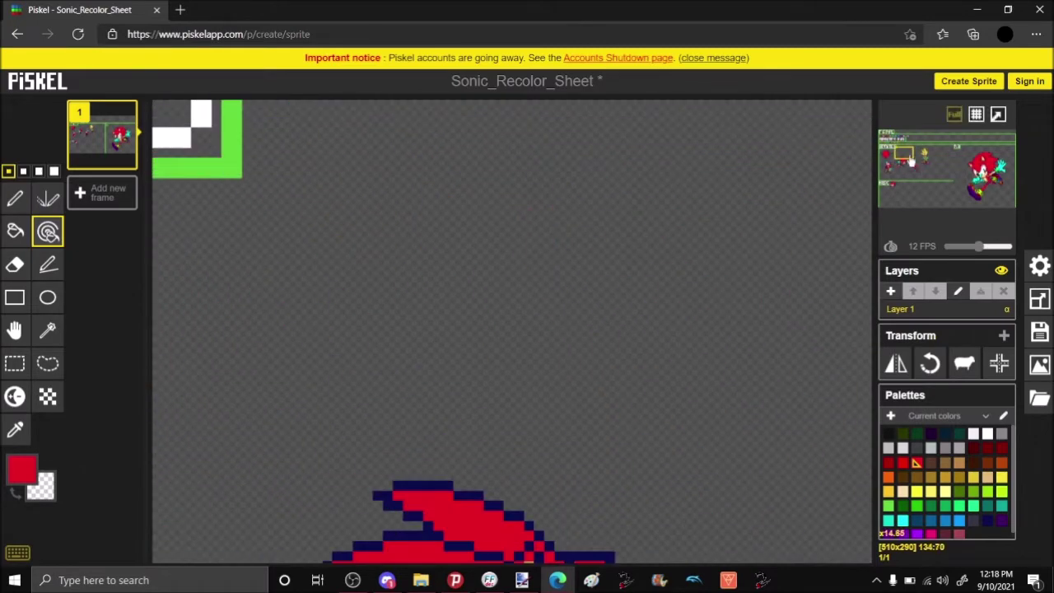
# Step: Try recolouring the leftmost P.A PAL palette shades, undo it, and return to the sprites
pyautogui.moveTo(911, 161); pyautogui.dragTo(890, 136)
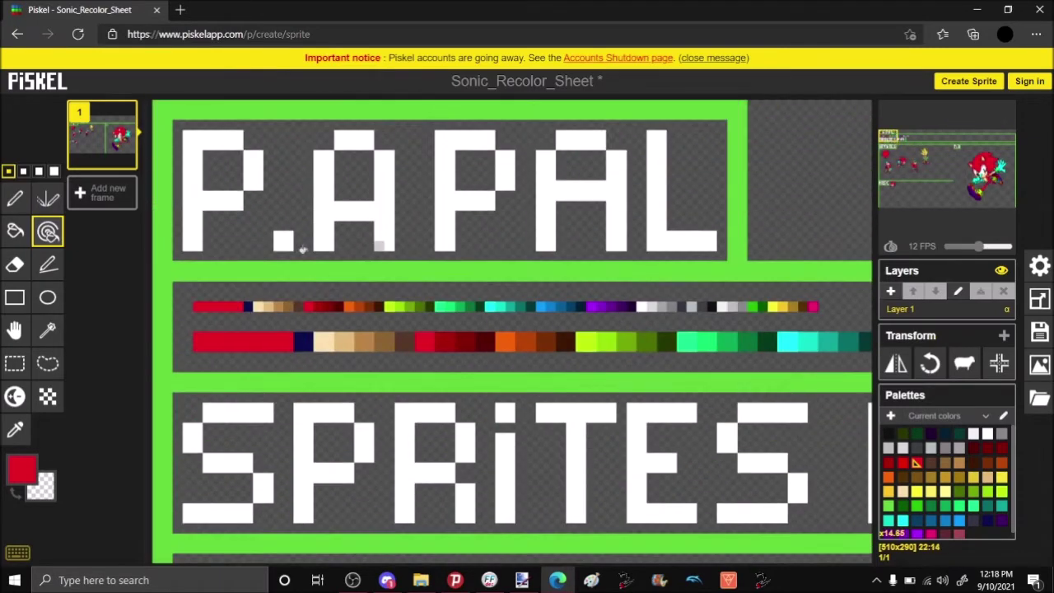
pyautogui.click(216, 307)
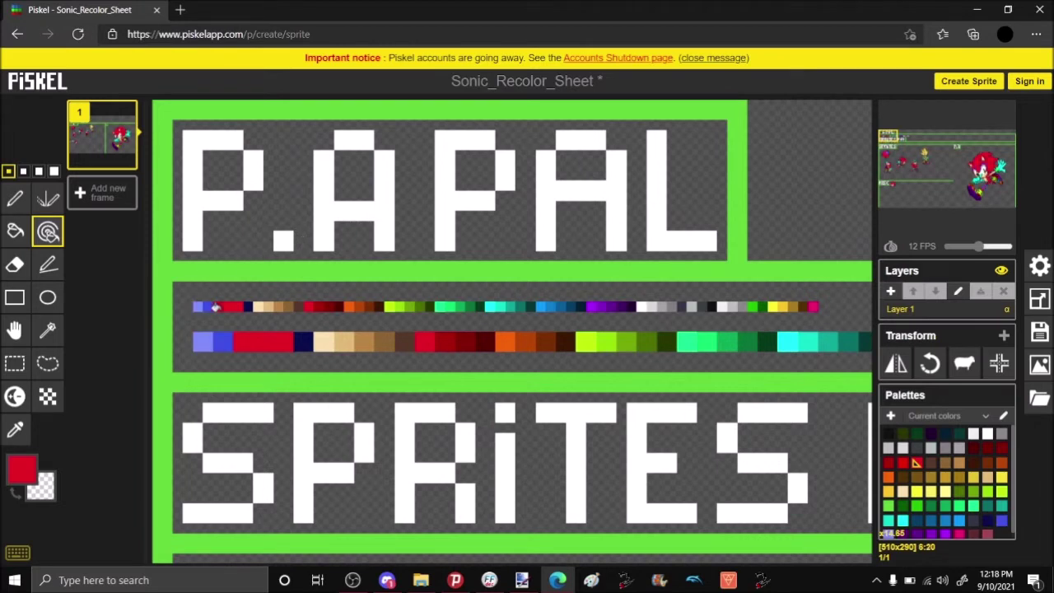
pyautogui.hotkey('ctrl', 'z')
pyautogui.hotkey('ctrl', 'z')
pyautogui.hotkey('ctrl', 'z')
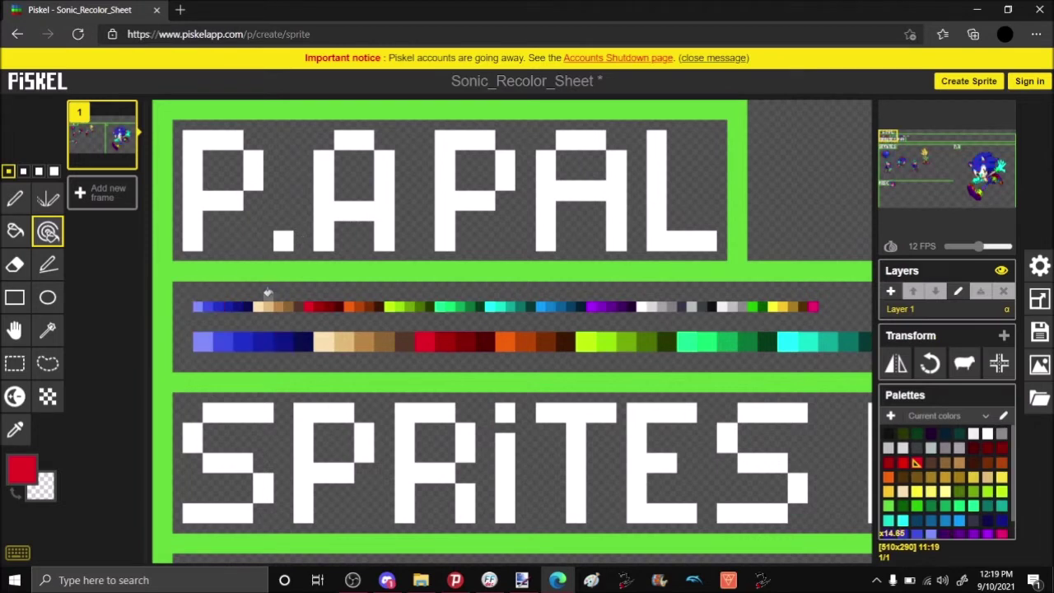
pyautogui.moveTo(894, 135); pyautogui.dragTo(864, 159)
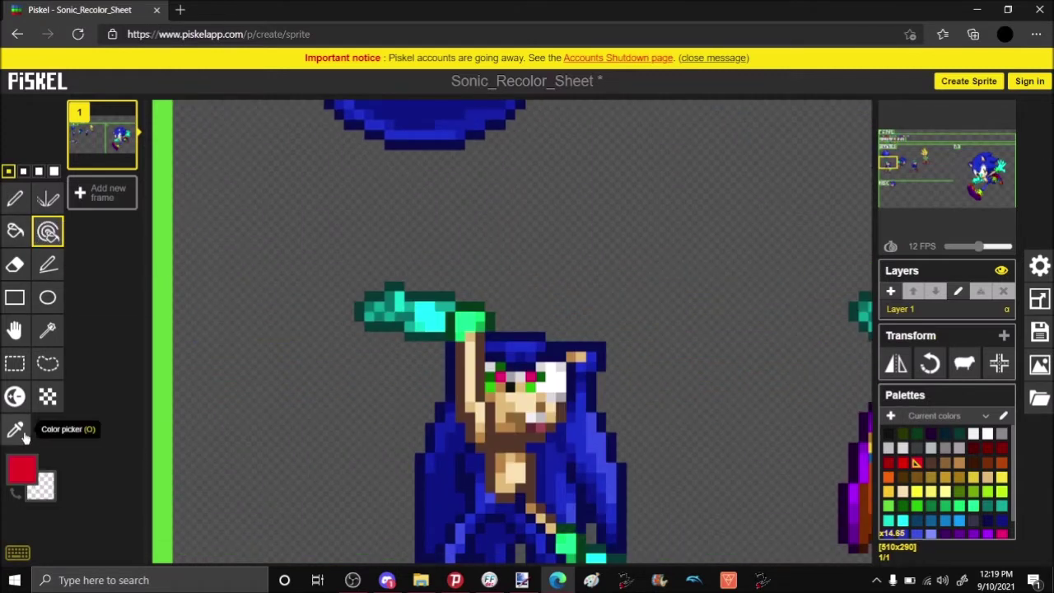
# Step: Recolour Sonic's blue fur areas to deep red shades, including #7d0b0b
pyautogui.click(22, 469)
pyautogui.moveTo(122, 332)
pyautogui.mouseDown()
pyautogui.moveTo(134, 365)
pyautogui.moveTo(140, 347)
pyautogui.moveTo(111, 372)
pyautogui.moveTo(107, 352)
pyautogui.moveTo(85, 364)
pyautogui.moveTo(137, 350)
pyautogui.moveTo(120, 339)
pyautogui.mouseUp()
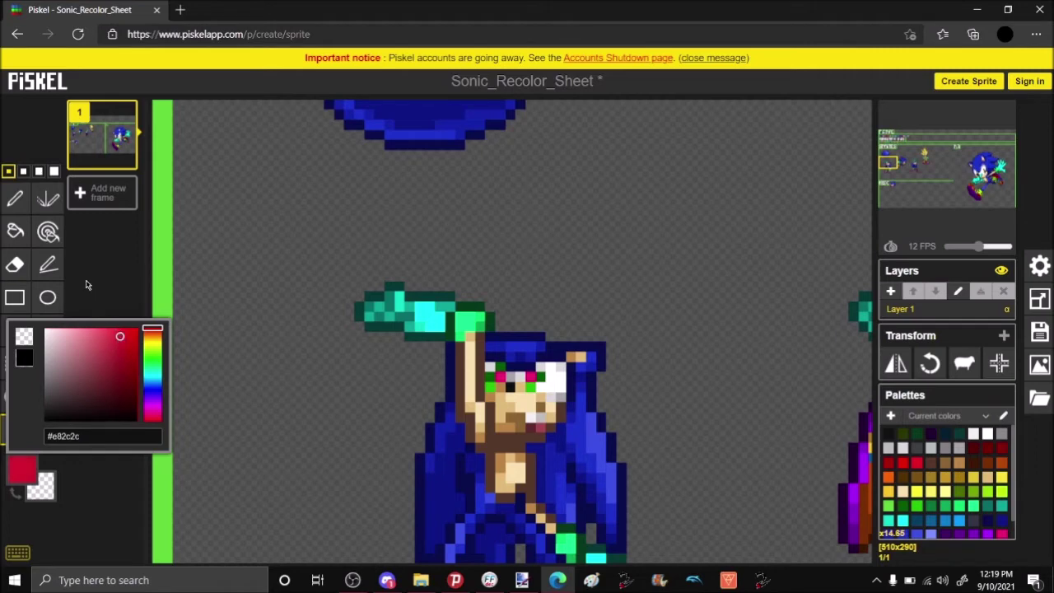
pyautogui.click(47, 232)
pyautogui.click(23, 465)
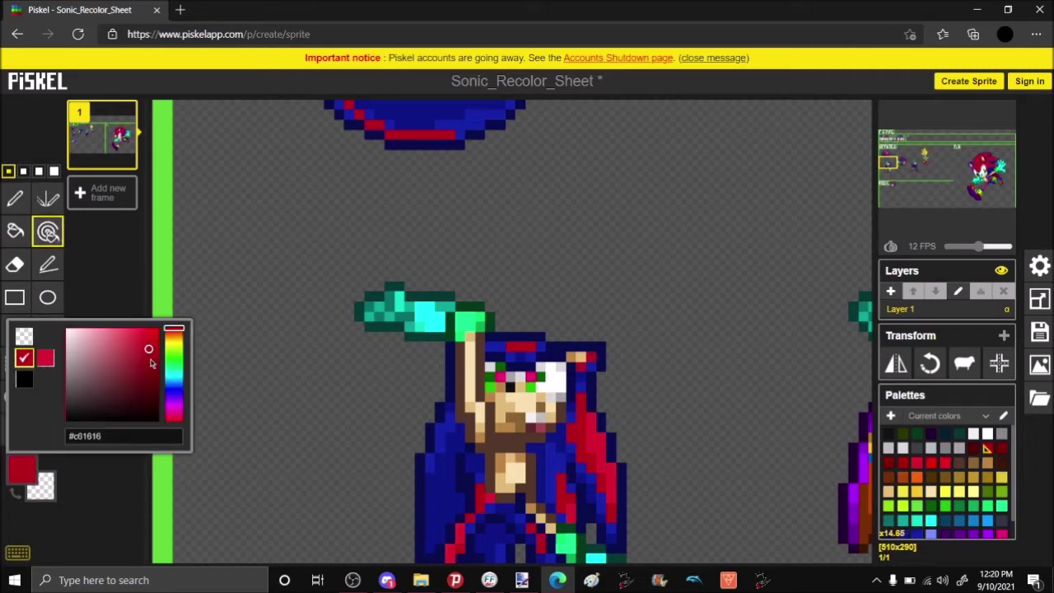
pyautogui.click(150, 363)
pyautogui.click(99, 296)
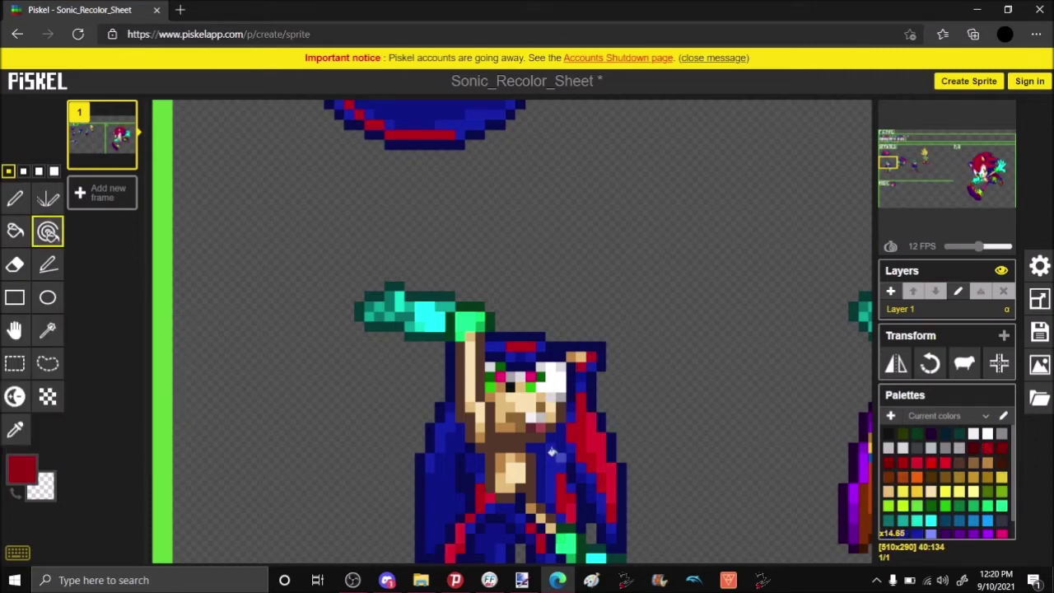
pyautogui.click(552, 451)
pyautogui.click(24, 468)
pyautogui.click(150, 376)
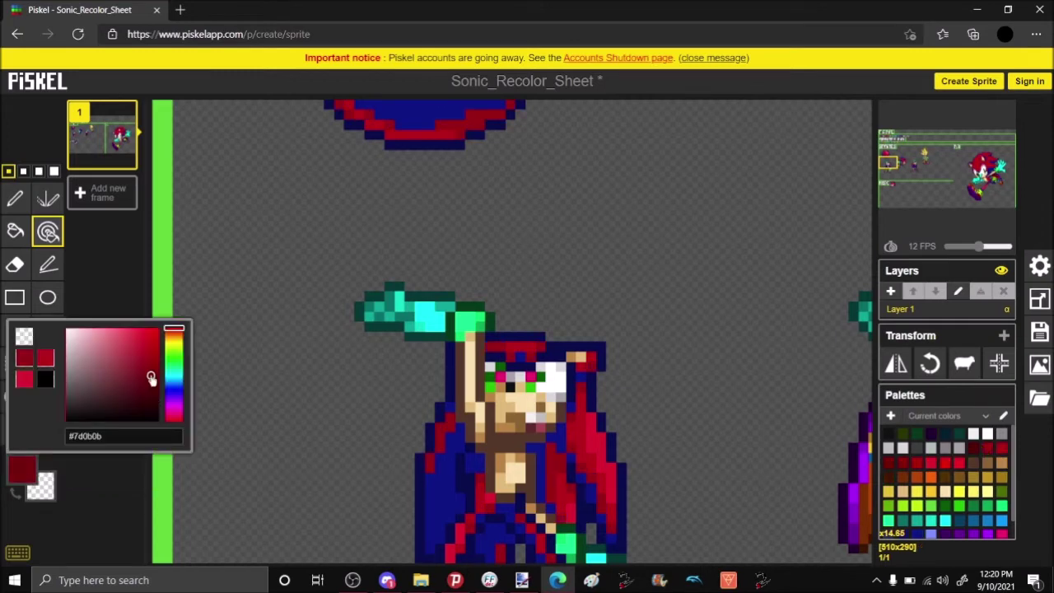
pyautogui.click(437, 480)
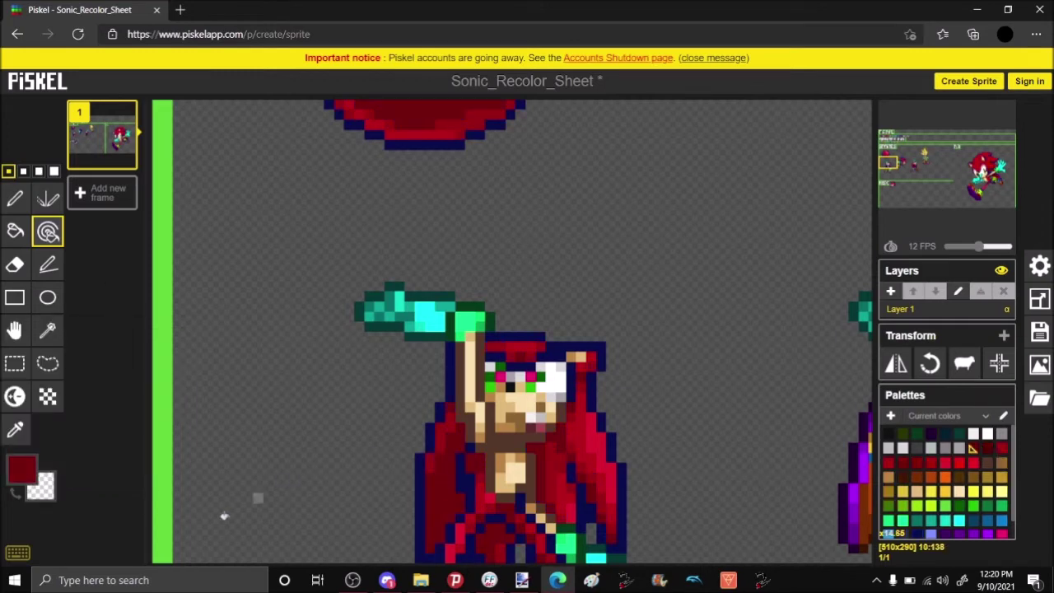
# Step: Recolour the dark-blue outlines bright green and check the recoloured sprites
pyautogui.click(24, 468)
pyautogui.click(174, 356)
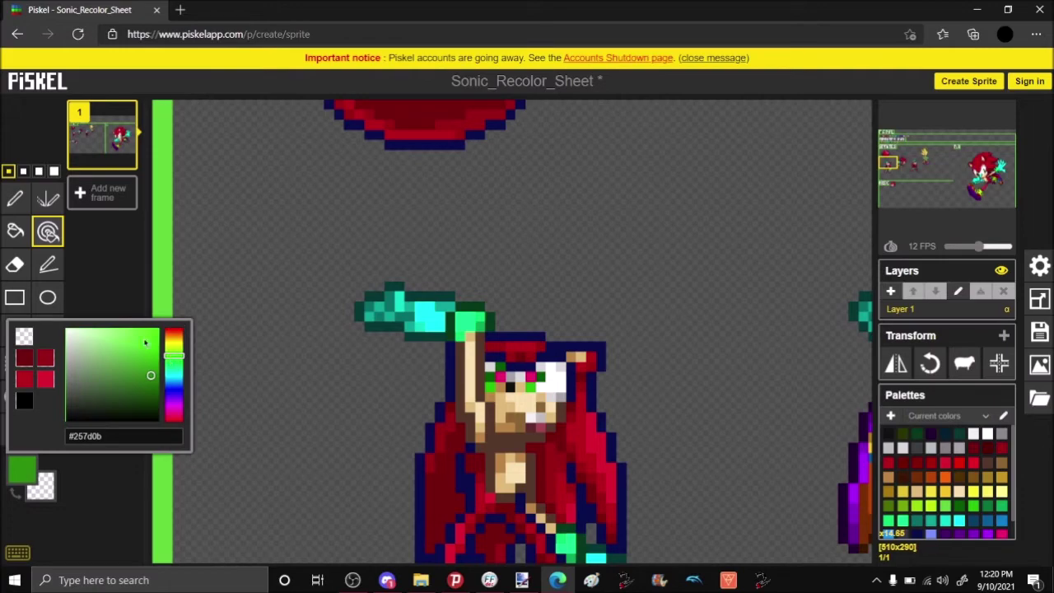
pyautogui.click(140, 334)
pyautogui.click(616, 428)
pyautogui.moveTo(889, 165); pyautogui.dragTo(886, 155)
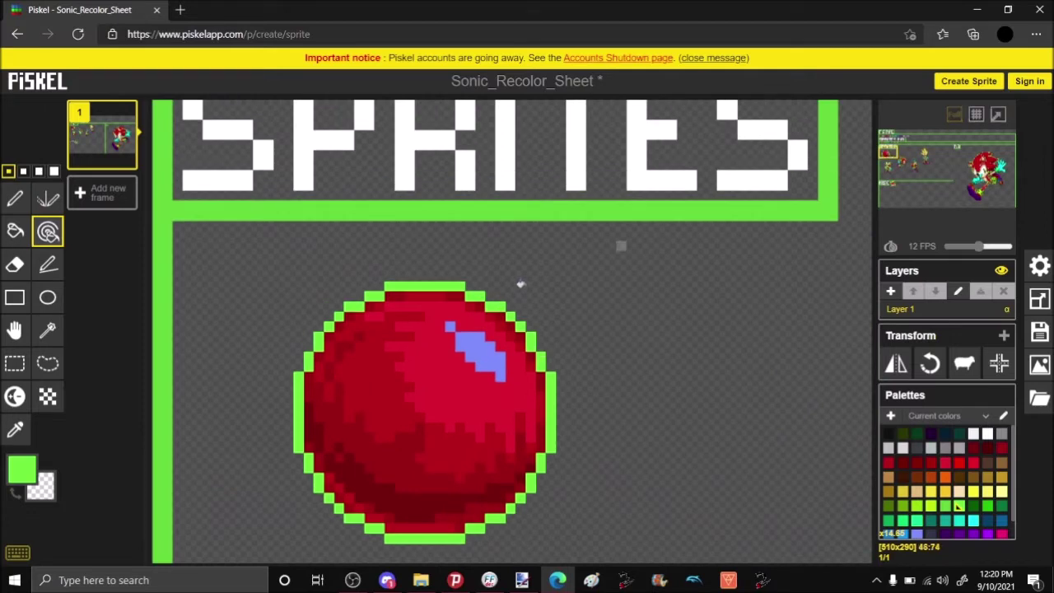
# Step: Sample the ball's red and replace all of its blue highlight pixels with it
pyautogui.click(21, 442)
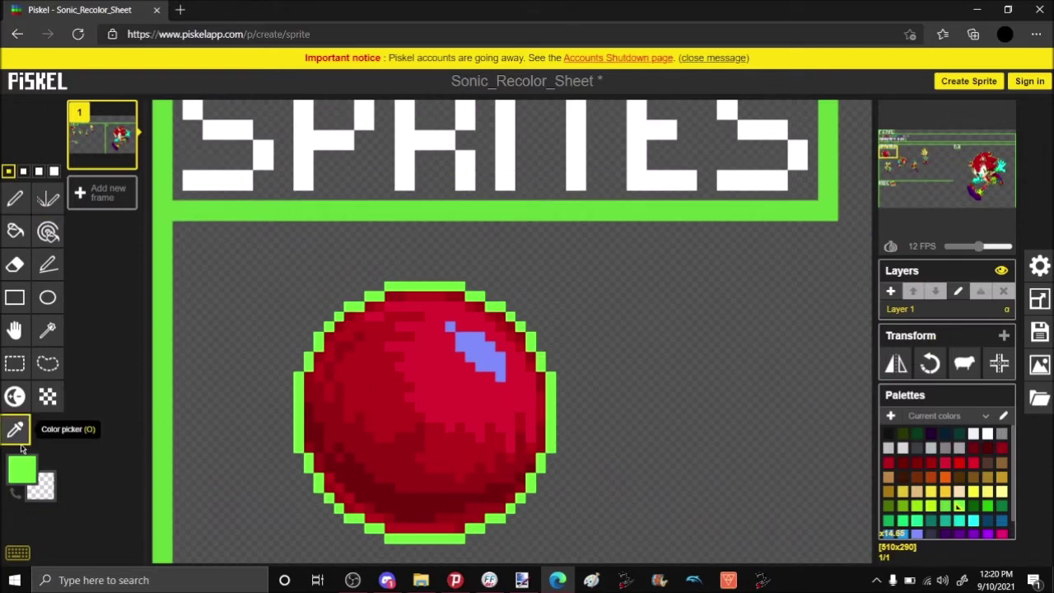
pyautogui.click(418, 375)
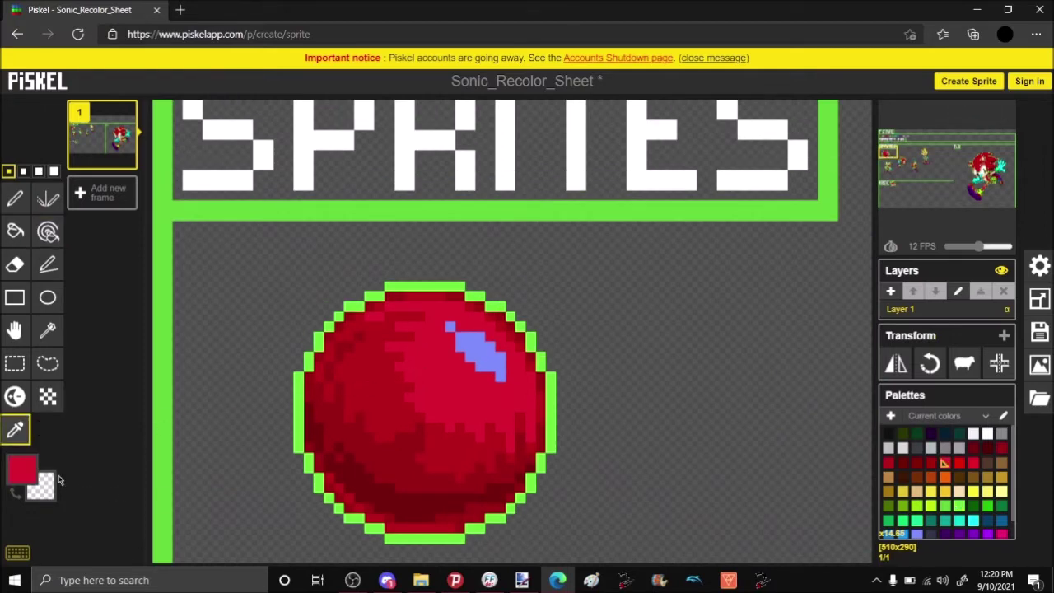
pyautogui.click(27, 472)
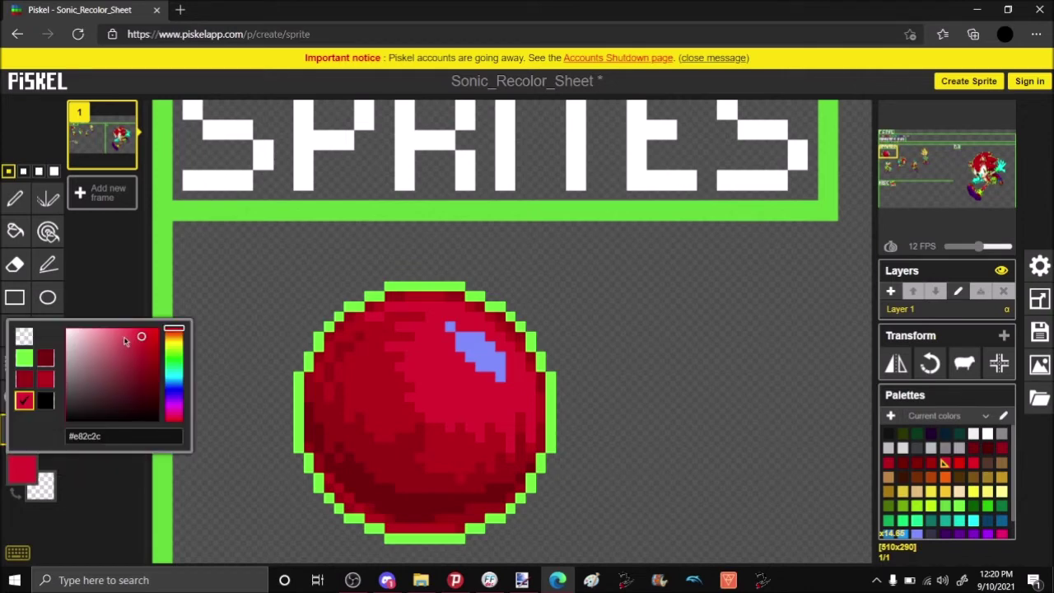
pyautogui.click(48, 231)
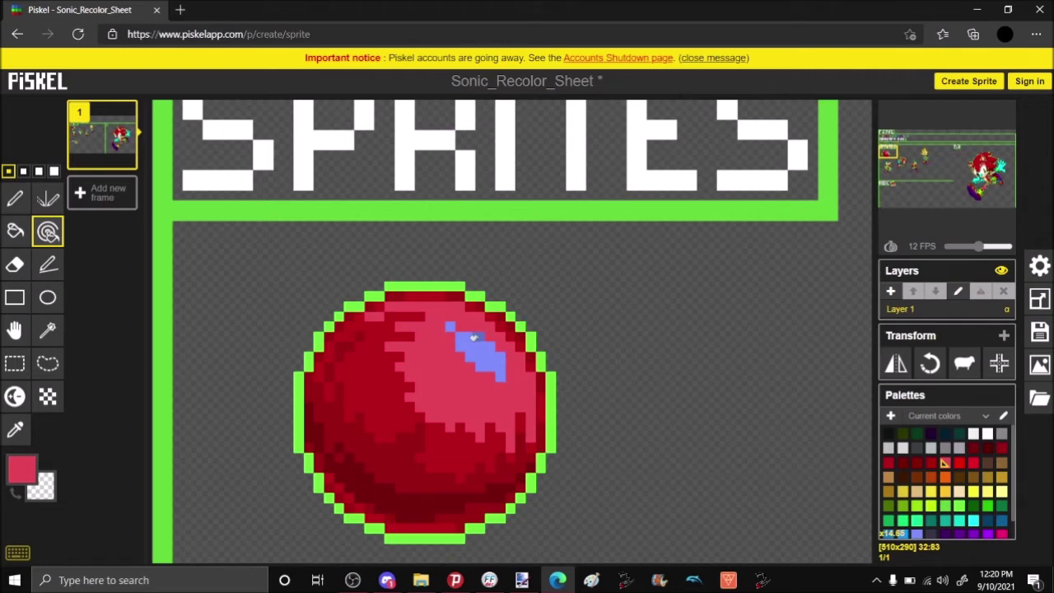
pyautogui.click(469, 346)
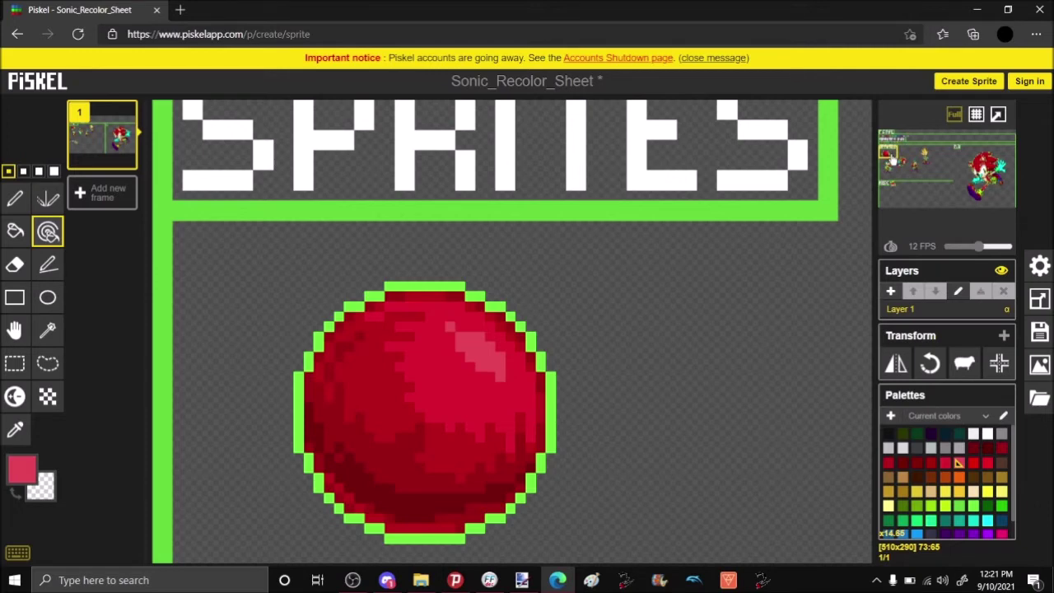
pyautogui.moveTo(892, 157)
pyautogui.mouseDown()
pyautogui.moveTo(988, 171)
pyautogui.moveTo(980, 161)
pyautogui.moveTo(967, 163)
pyautogui.moveTo(991, 177)
pyautogui.moveTo(983, 188)
pyautogui.moveTo(994, 185)
pyautogui.moveTo(989, 170)
pyautogui.moveTo(988, 188)
pyautogui.moveTo(1006, 182)
pyautogui.moveTo(996, 164)
pyautogui.moveTo(919, 160)
pyautogui.moveTo(908, 175)
pyautogui.moveTo(906, 164)
pyautogui.mouseUp()
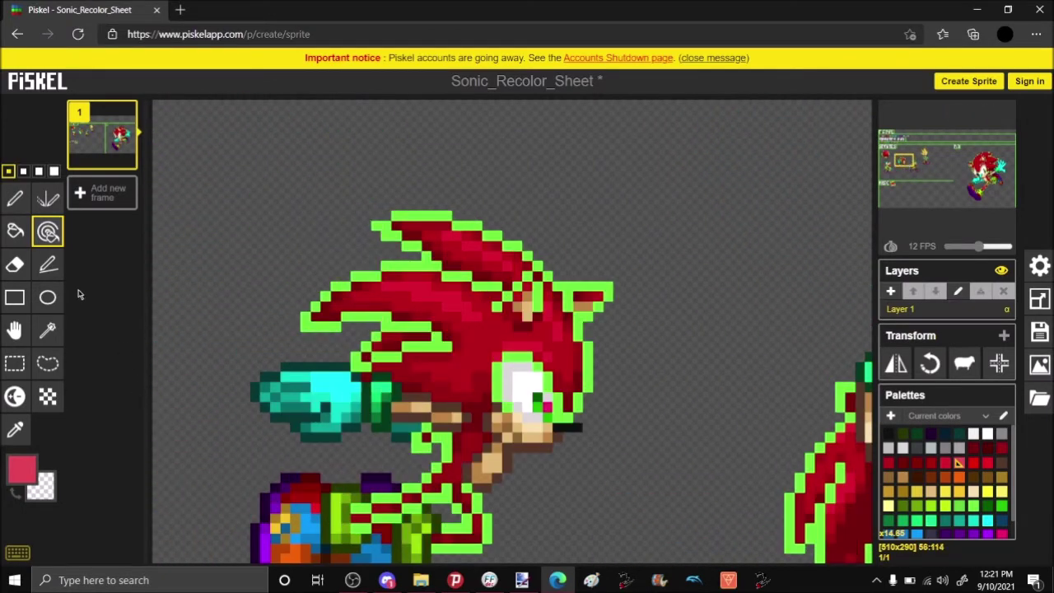
# Step: Draw a yellow Pen outline around the head spikes, then undo it
pyautogui.click(15, 200)
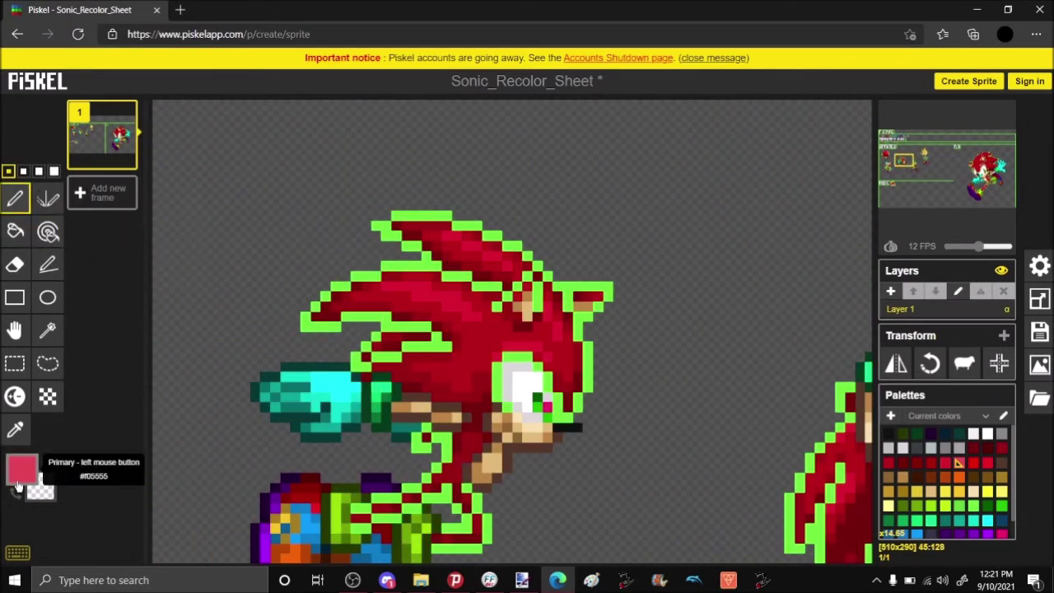
pyautogui.click(20, 471)
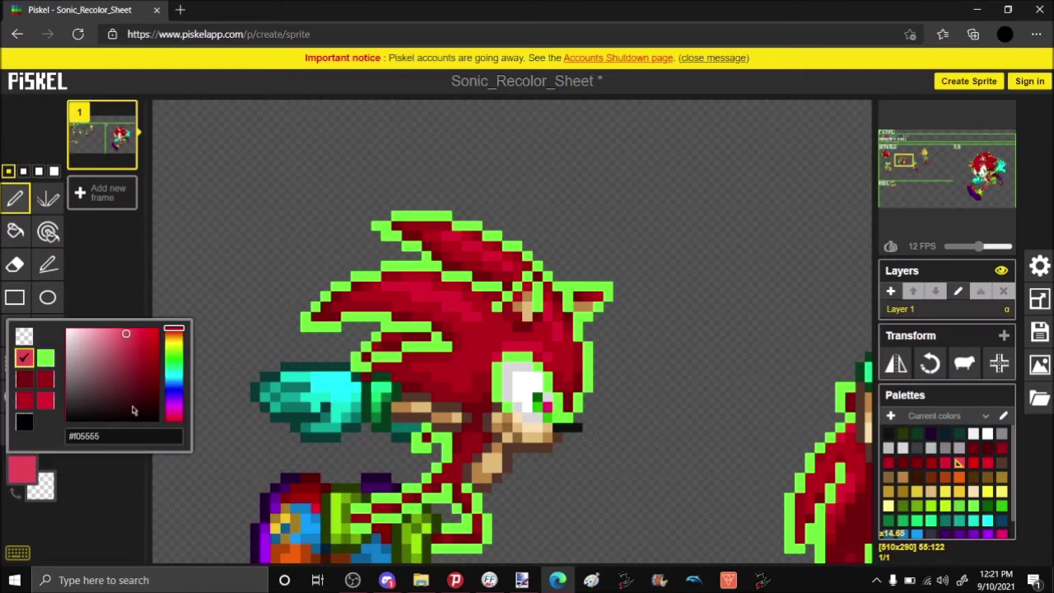
pyautogui.click(174, 346)
pyautogui.click(123, 281)
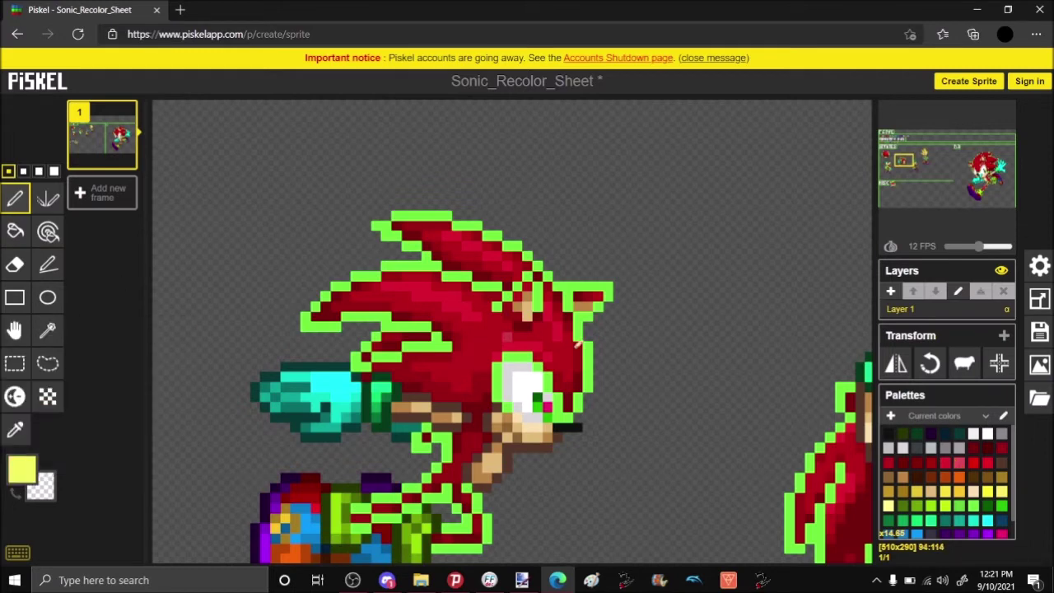
pyautogui.moveTo(613, 356); pyautogui.dragTo(607, 313)
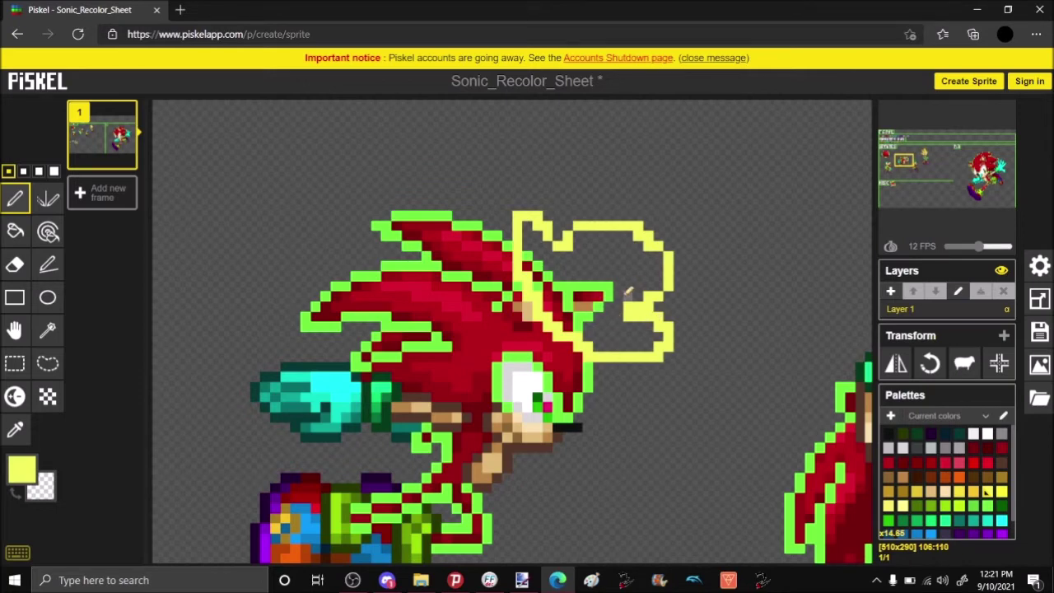
pyautogui.hotkey('ctrl', 'z')
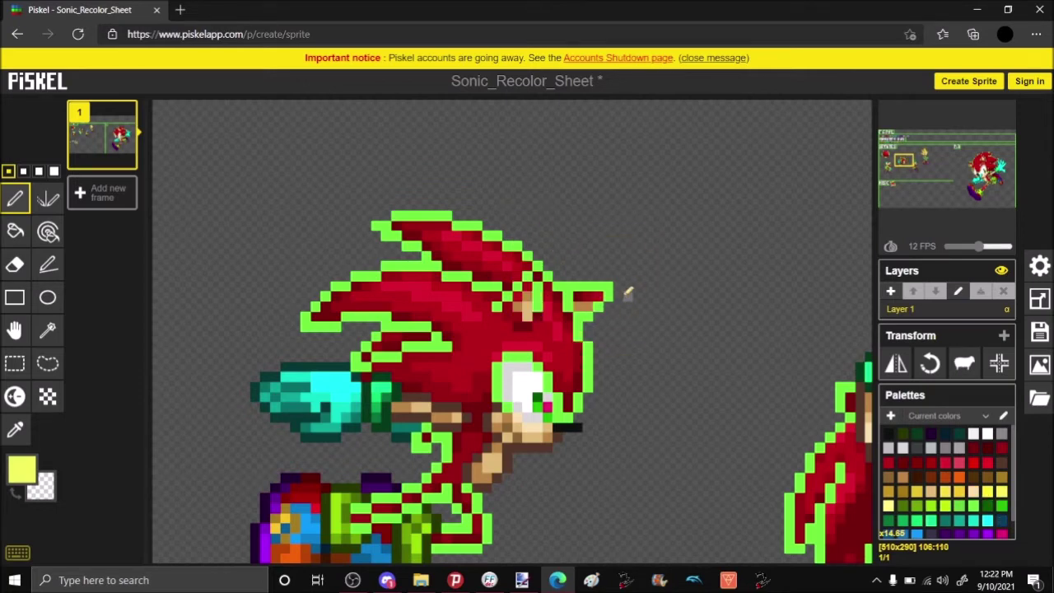
pyautogui.moveTo(906, 165)
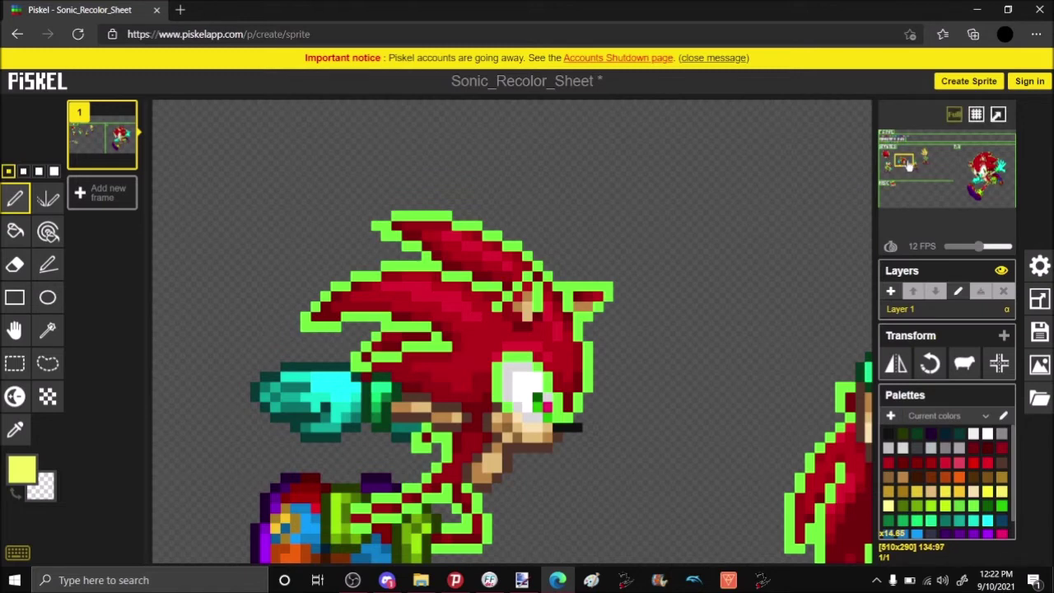
# Step: Fit the whole sheet in view and download it as a PNG spritesheet
pyautogui.press('0')
pyautogui.click(48, 231)
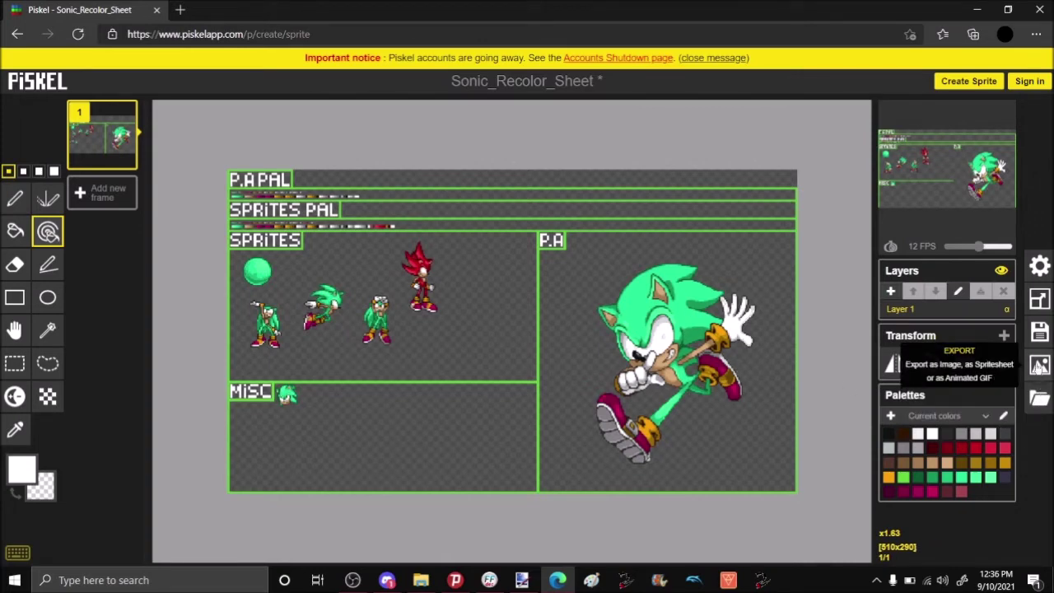
pyautogui.click(1039, 365)
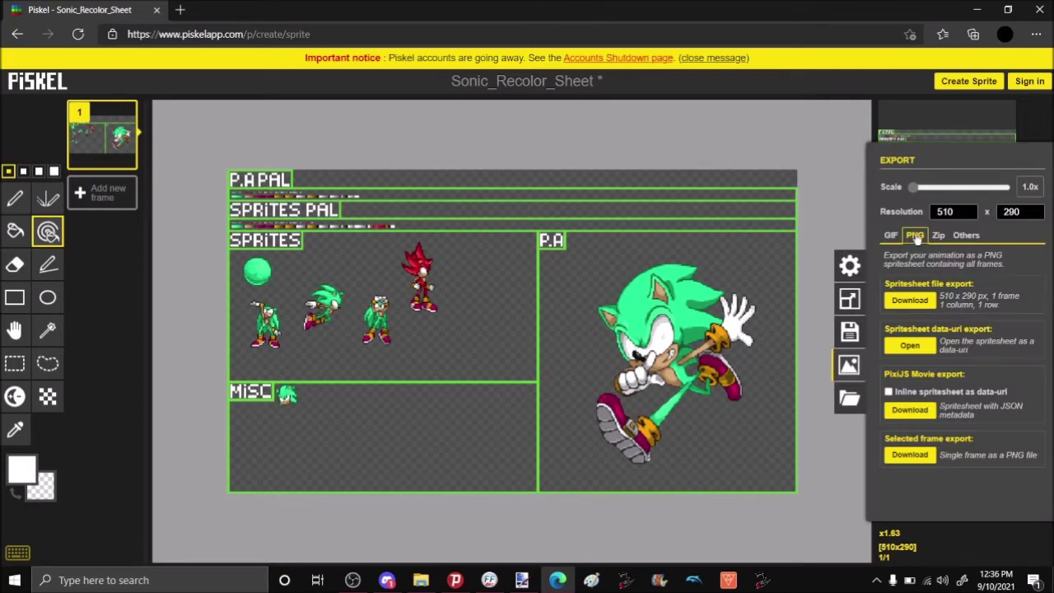
pyautogui.click(910, 301)
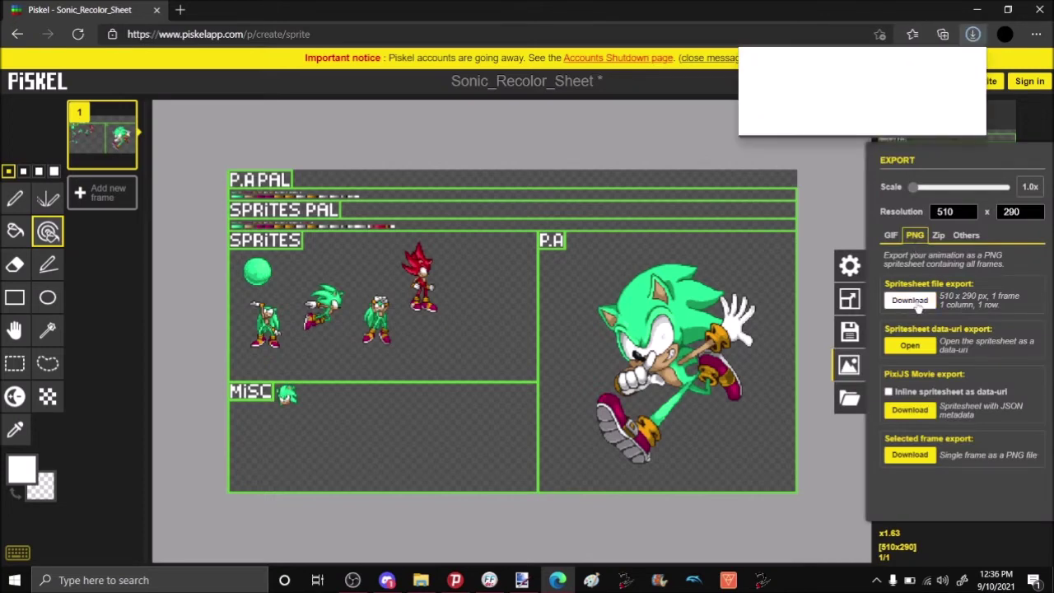
# Step: Confirm Sonic_Recolor_Sheet (1).png is in Downloads, then close Edge and leave the site
pyautogui.click(421, 580)
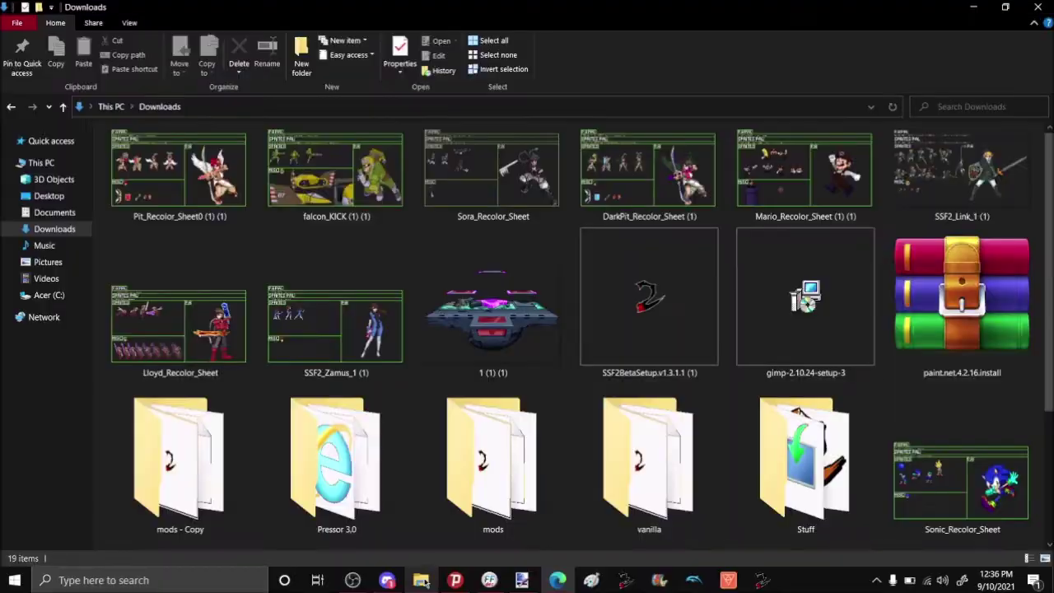
pyautogui.click(73, 229)
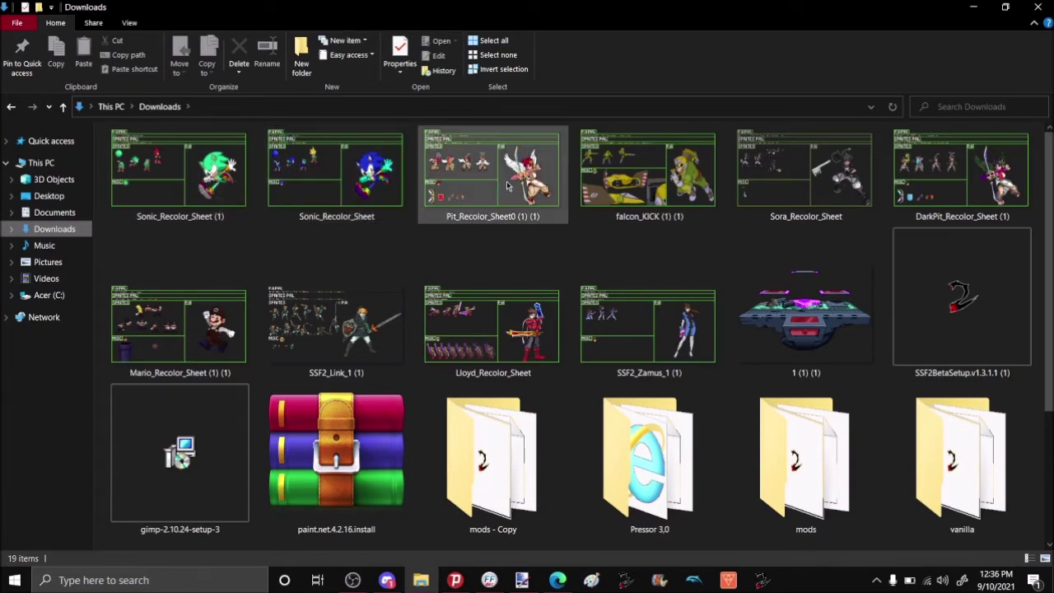
pyautogui.click(1037, 7)
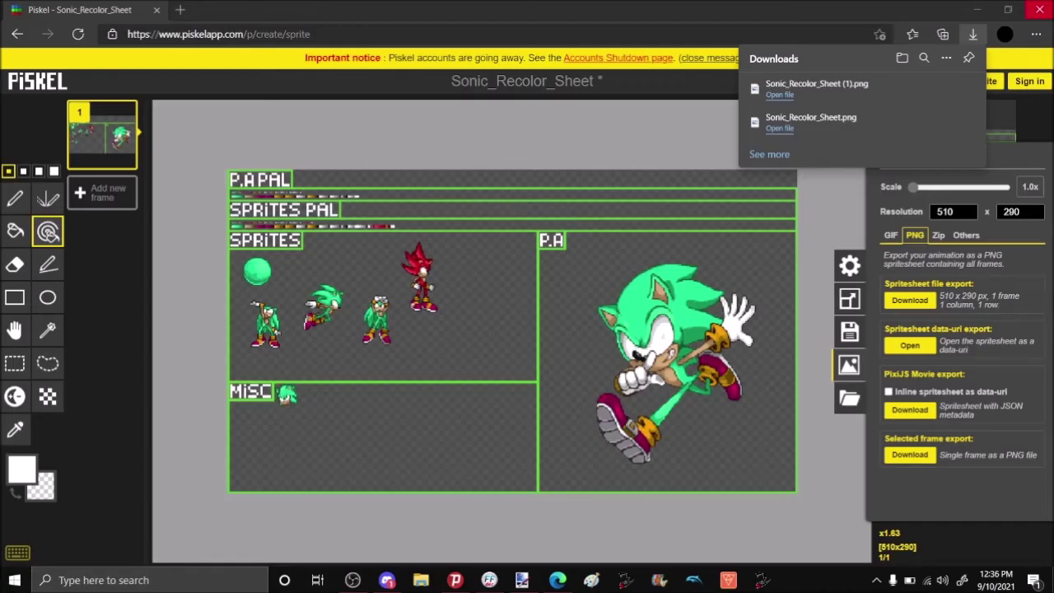
pyautogui.click(1040, 9)
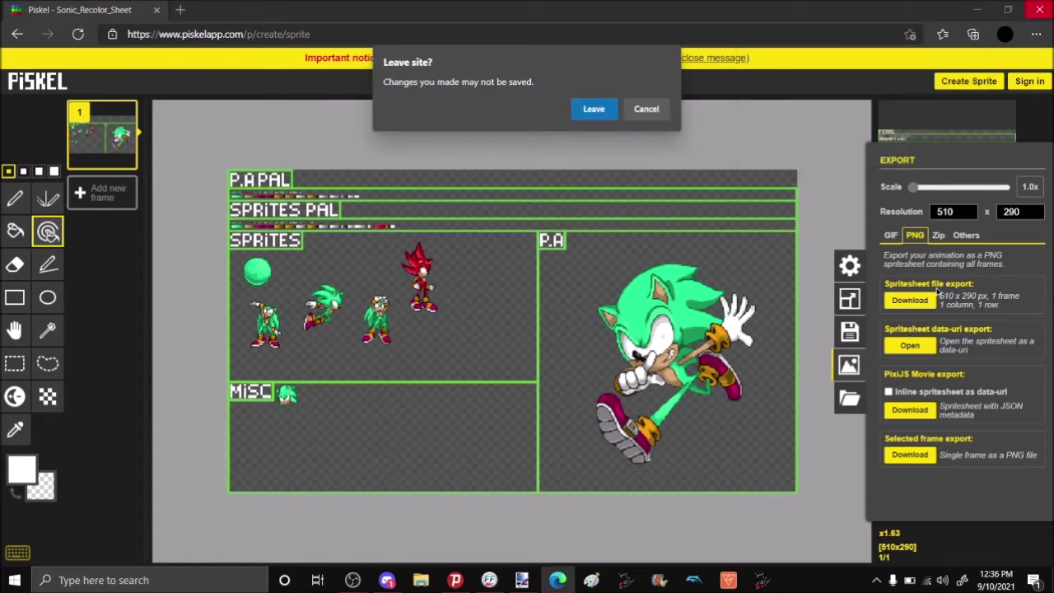
pyautogui.click(601, 115)
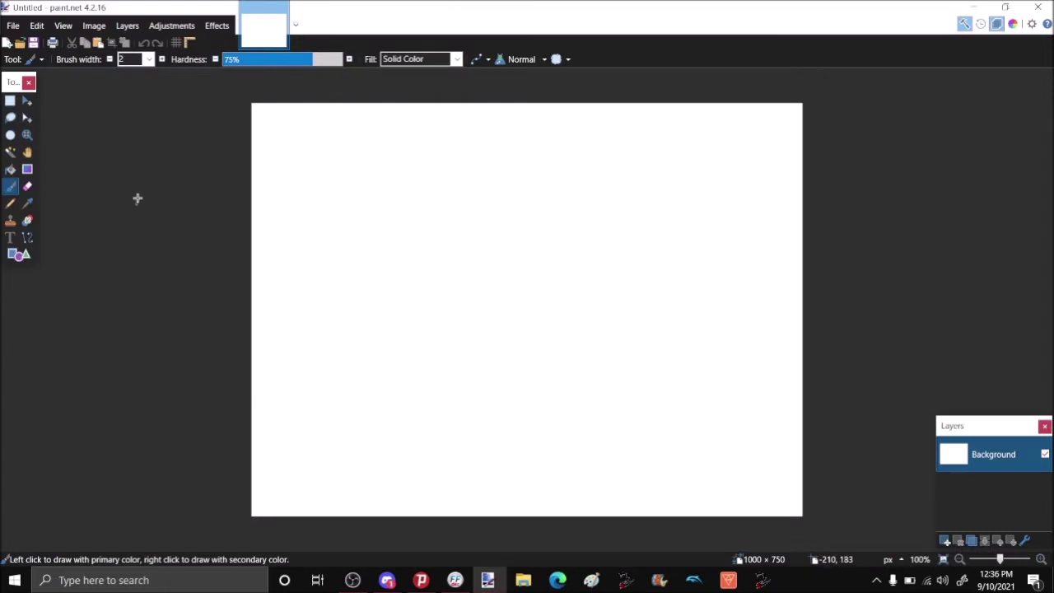
# Step: Open Sonic_Recolor_Sheet (1).png in paint.net
pyautogui.click(13, 26)
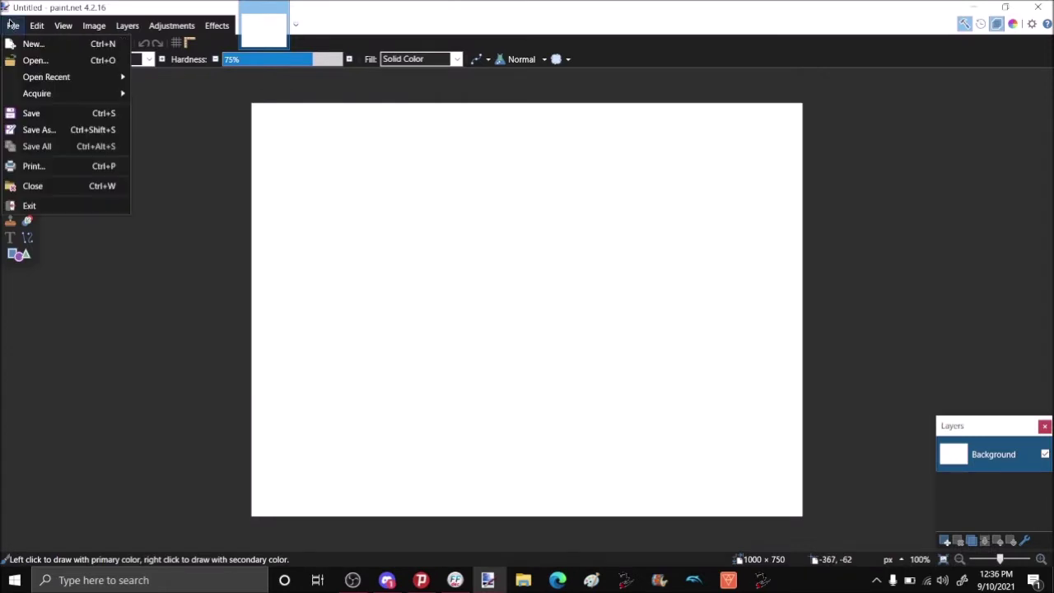
pyautogui.click(37, 59)
pyautogui.click(149, 161)
pyautogui.doubleClick(148, 161)
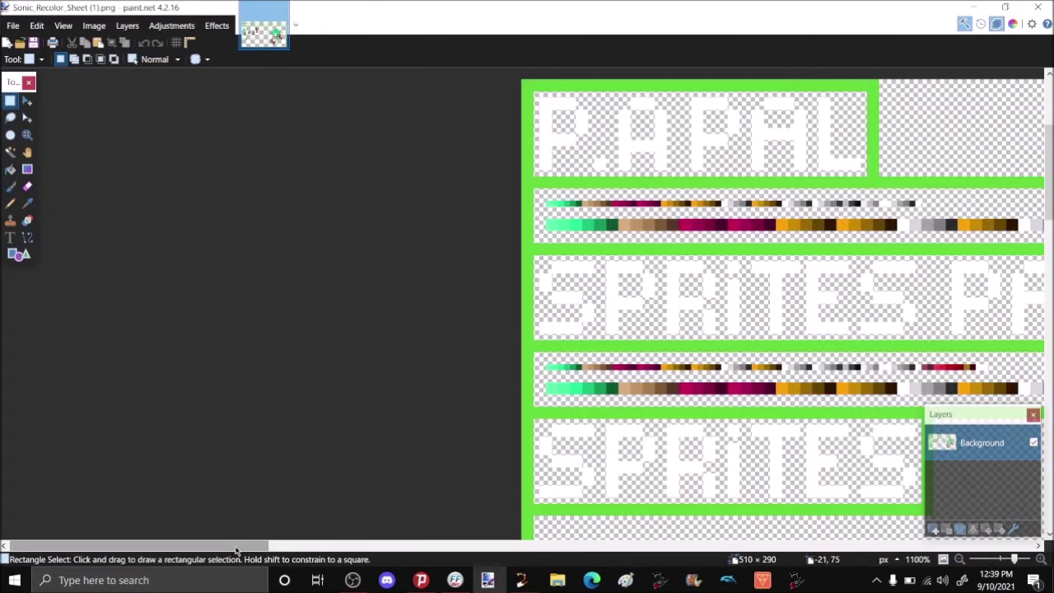
# Step: Zoom in and rectangle-select the thin palette strip of the first block
pyautogui.moveTo(450, 545); pyautogui.dragTo(330, 545)
pyautogui.scroll(1, 634, 239)
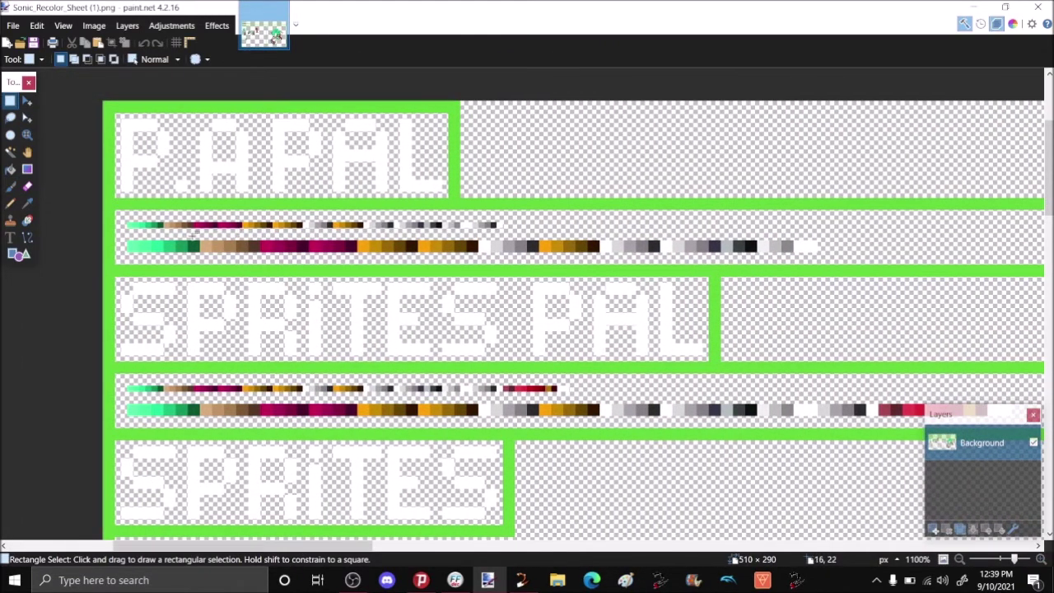
pyautogui.scroll(3, 182, 241)
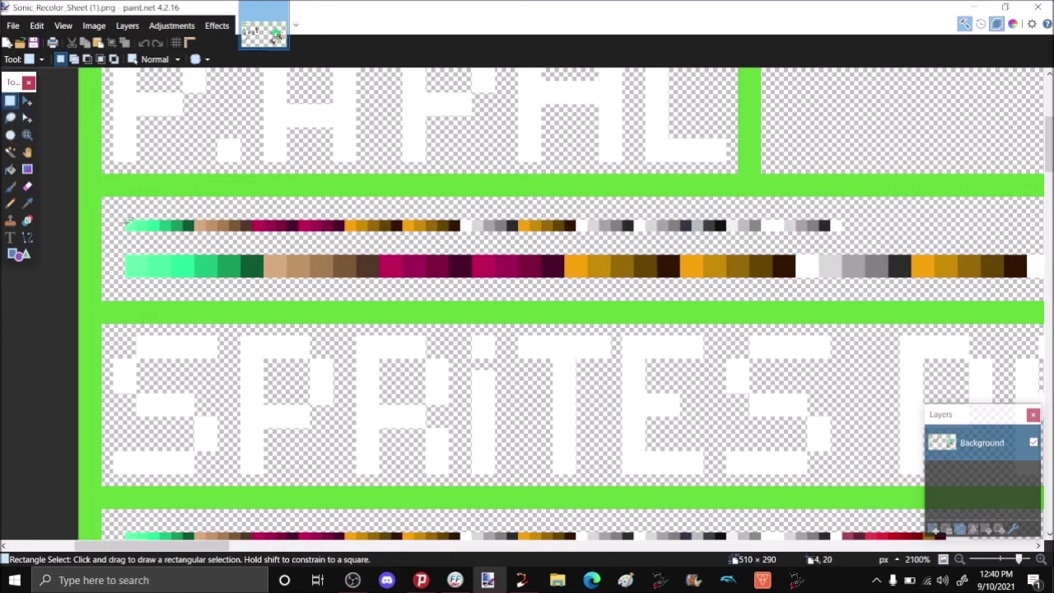
pyautogui.moveTo(116, 222); pyautogui.dragTo(834, 225)
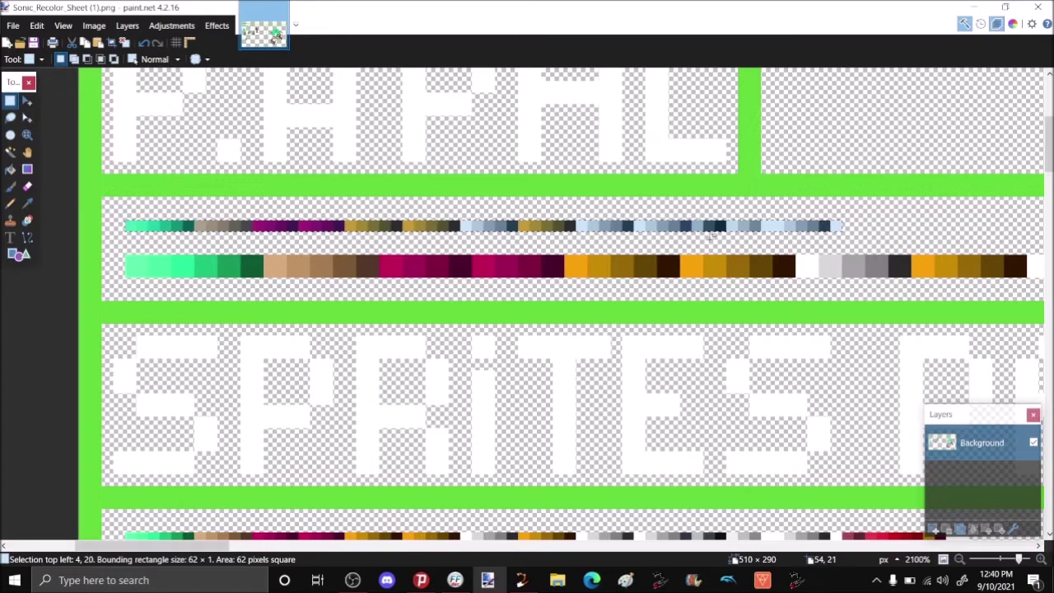
pyautogui.click(523, 583)
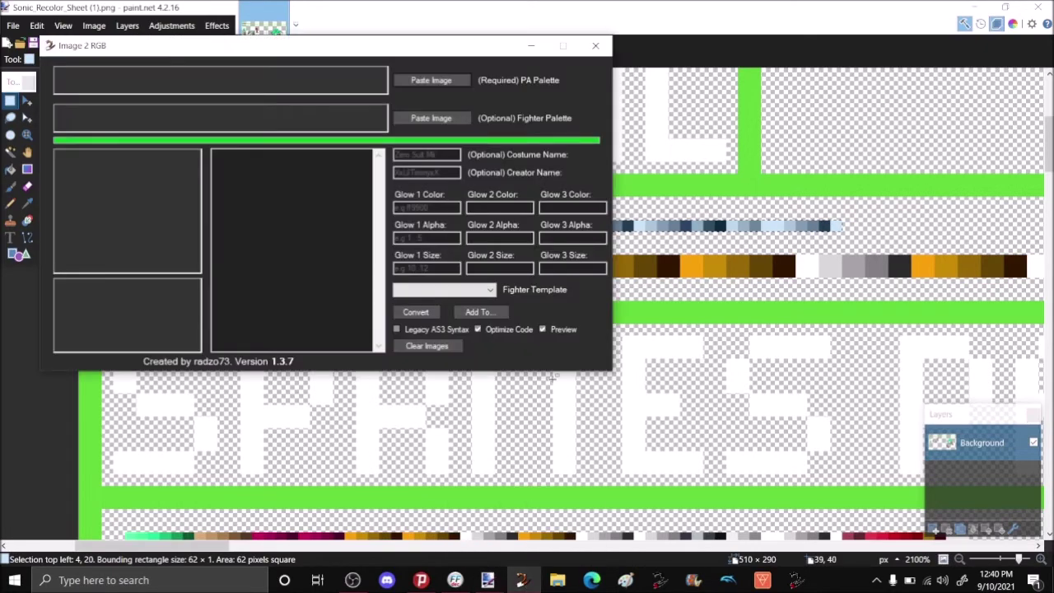
# Step: Paste the copied strip as Image 2 RGB's PA Palette, then select the second block's palette strip
pyautogui.click(454, 80)
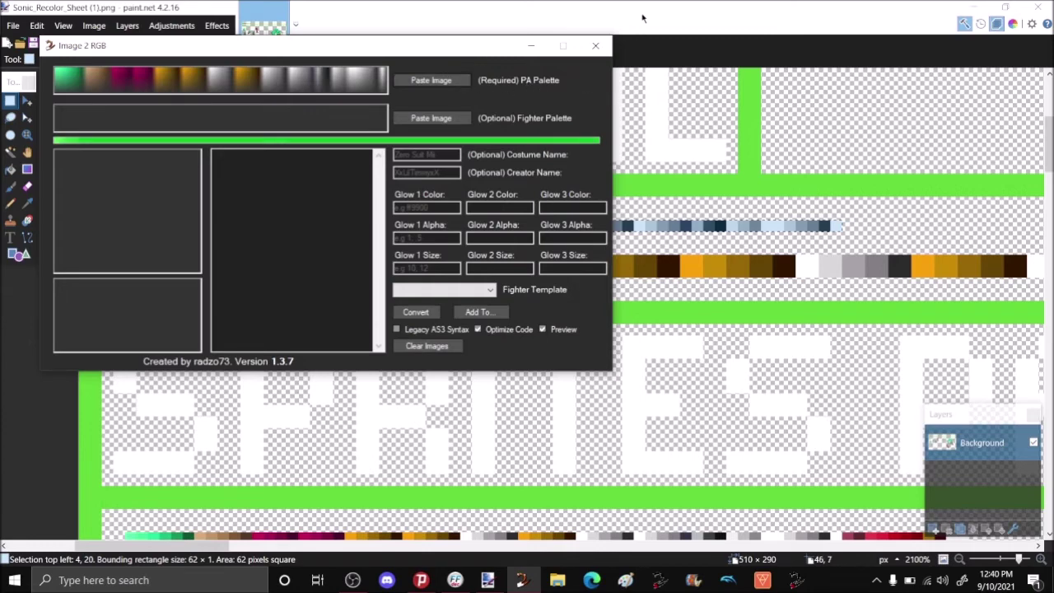
pyautogui.click(673, 47)
pyautogui.scroll(2, 531, 230)
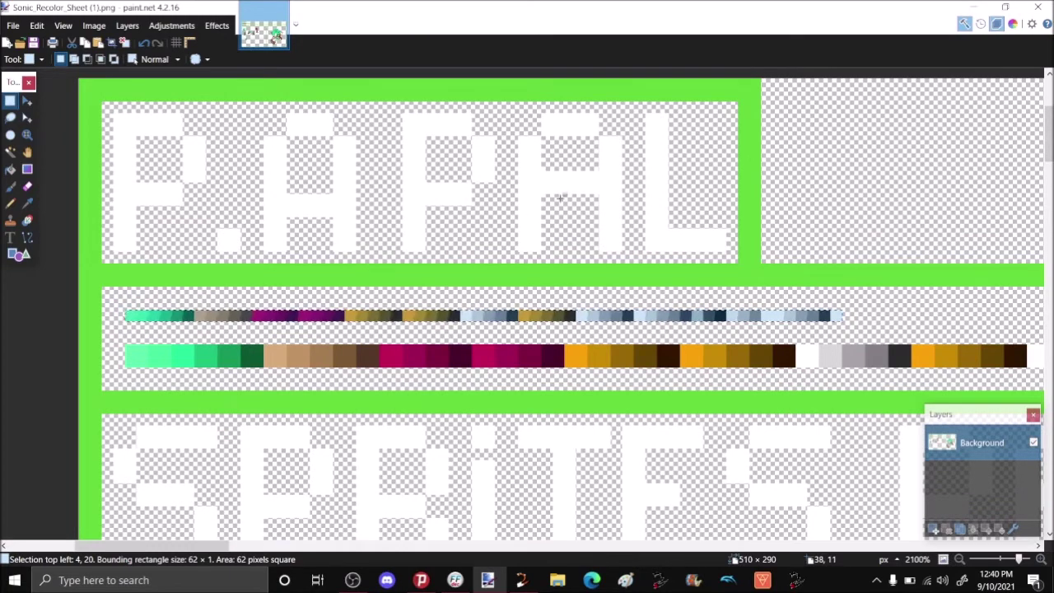
pyautogui.moveTo(1050, 137); pyautogui.dragTo(1048, 170)
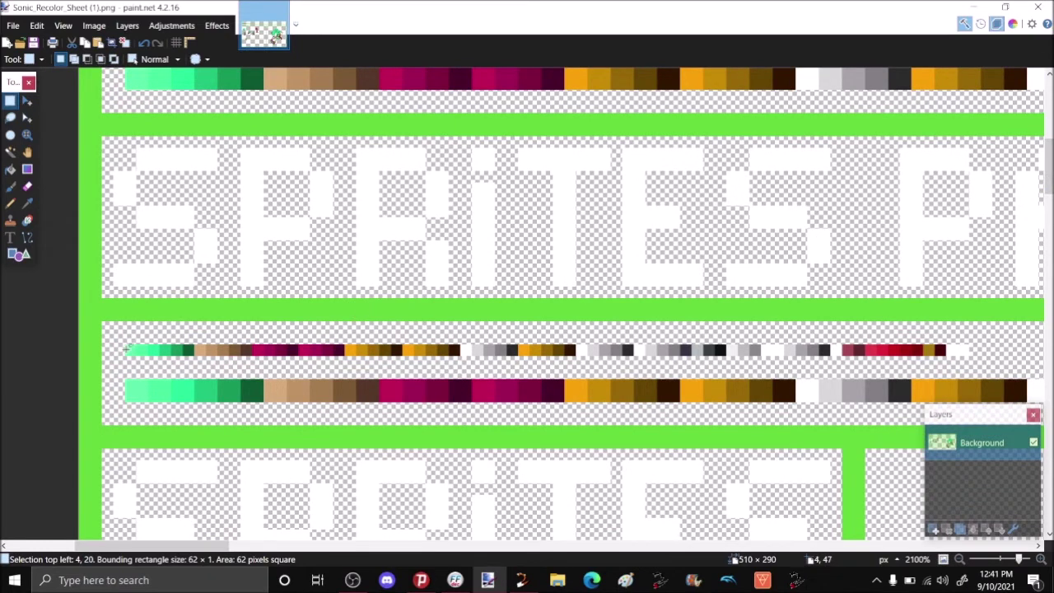
pyautogui.moveTo(128, 349); pyautogui.dragTo(961, 350)
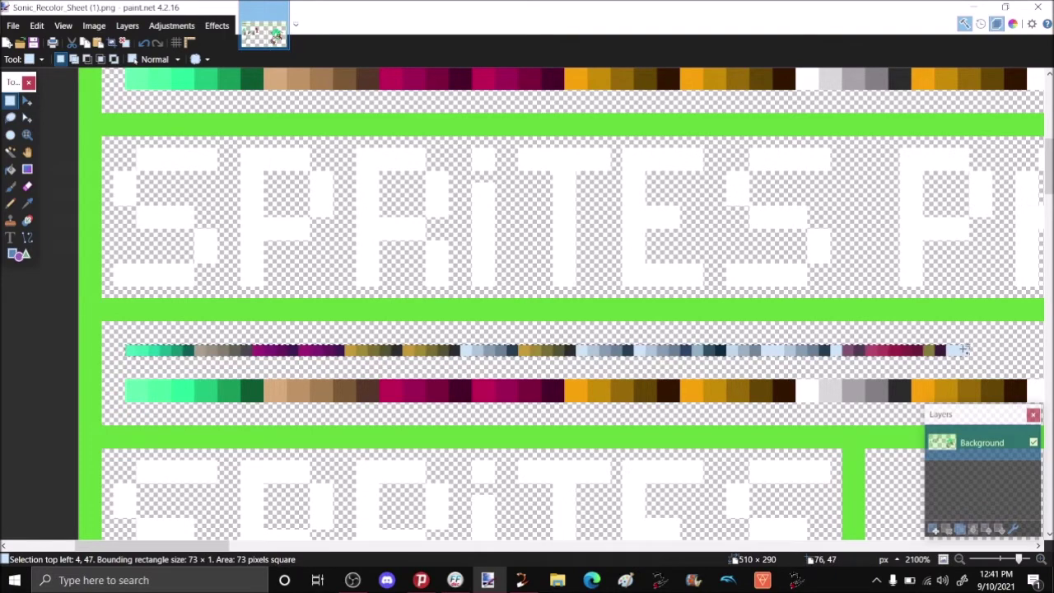
# Step: Paste the second strip as the fighter palette in Image 2 RGB and open the Fighter Template list
pyautogui.click(521, 580)
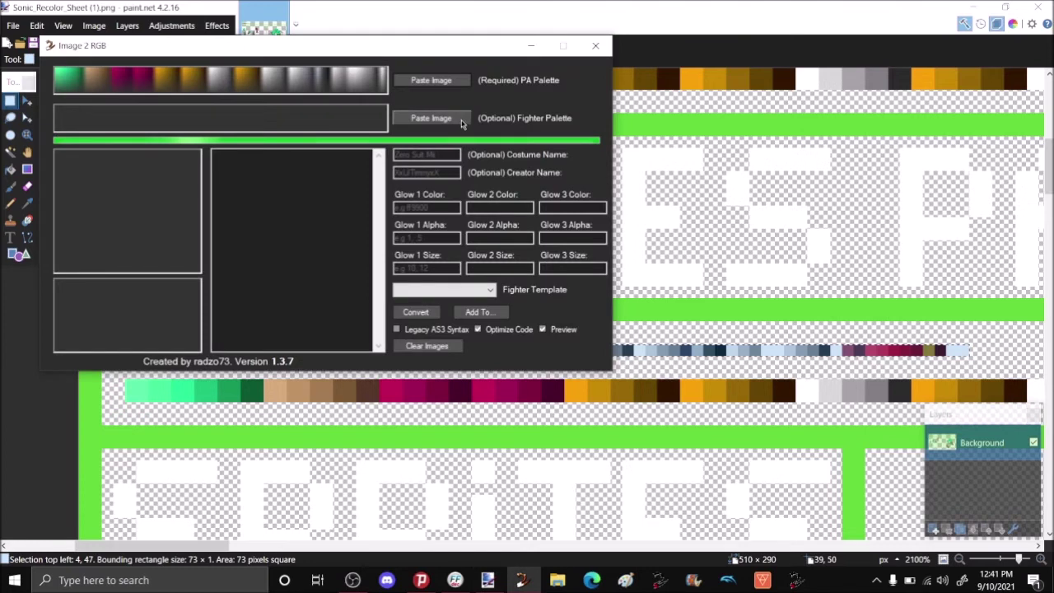
pyautogui.click(462, 119)
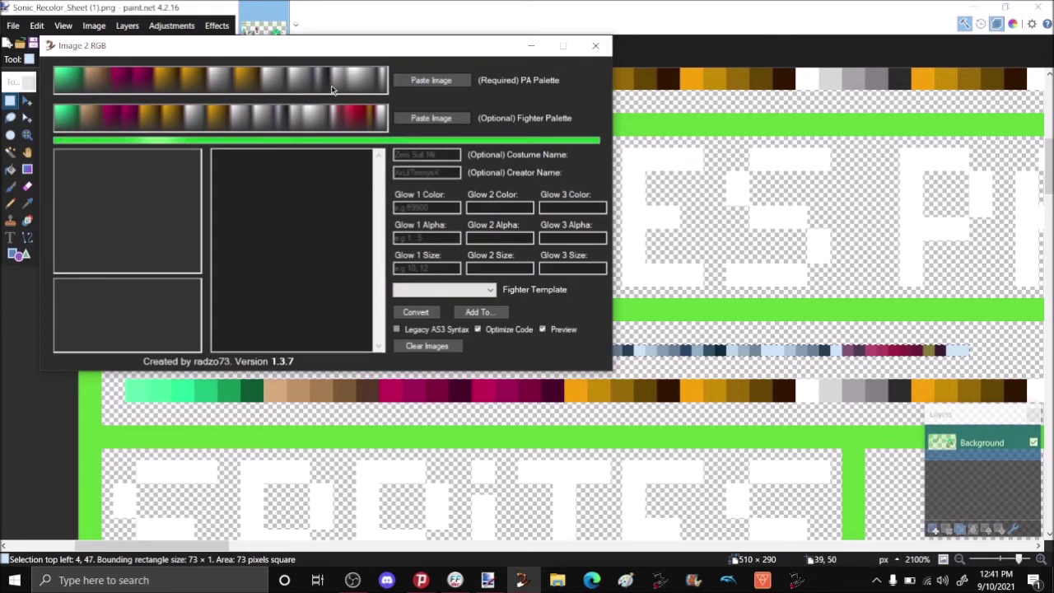
pyautogui.click(445, 289)
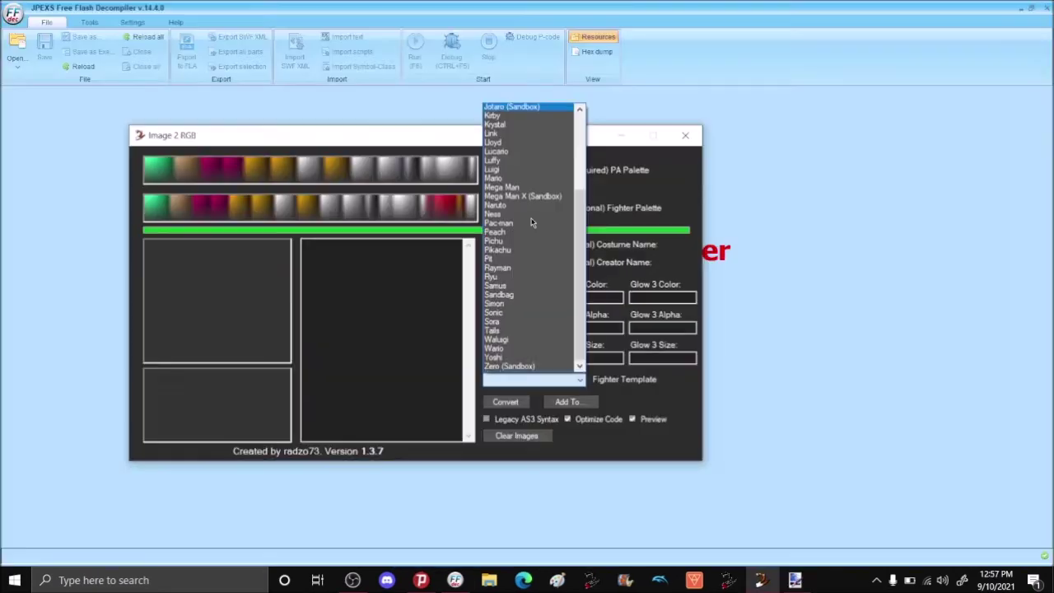
pyautogui.scroll(-1, 531, 222)
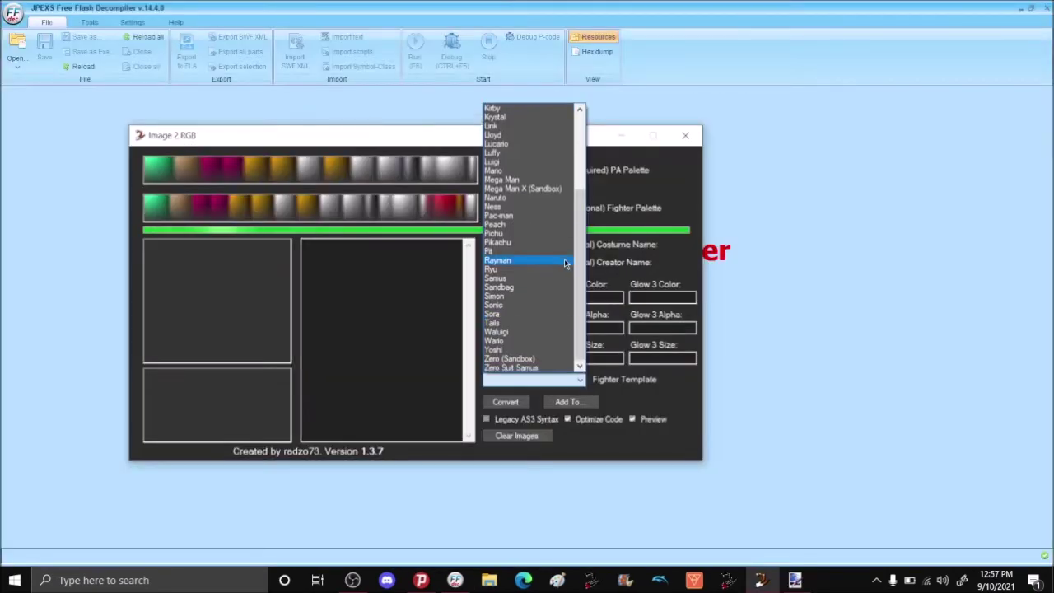
# Step: Pick Sonic as fighter template, tick Legacy AS3 Syntax, and dismiss its deprecation warning
pyautogui.click(496, 307)
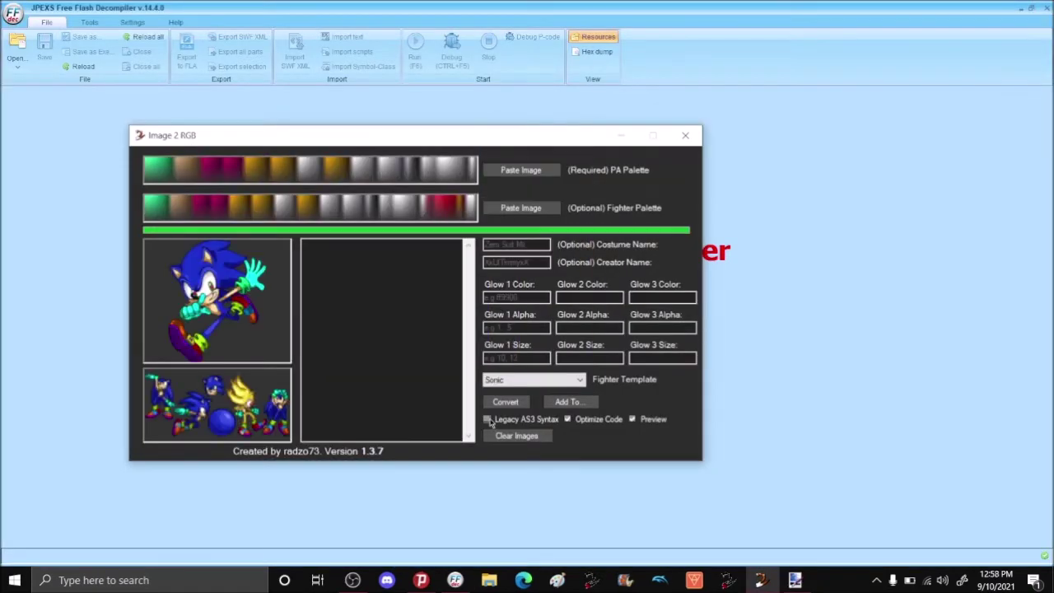
pyautogui.click(487, 420)
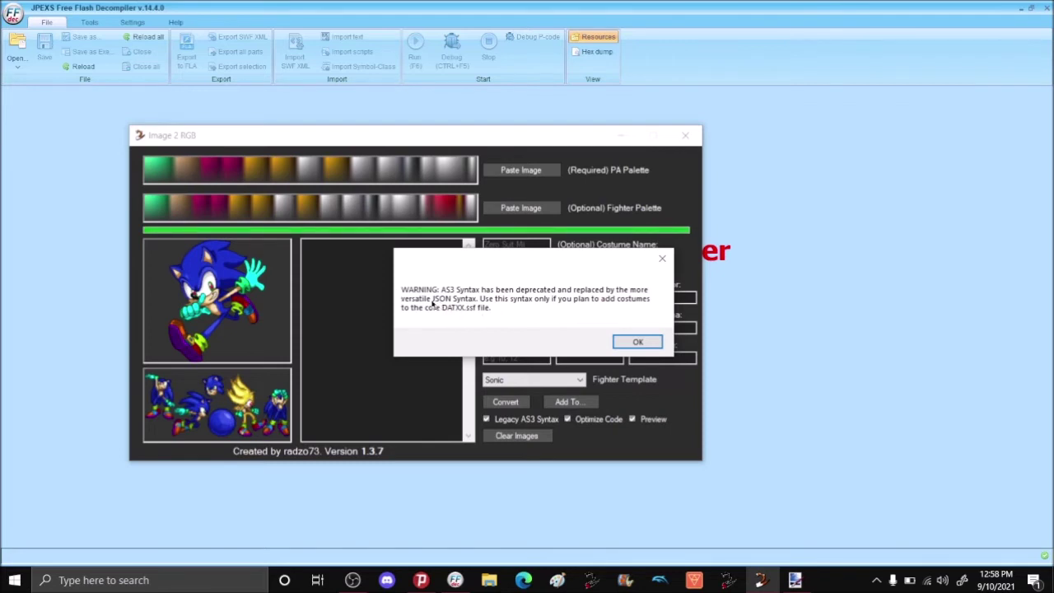
pyautogui.press('Return')
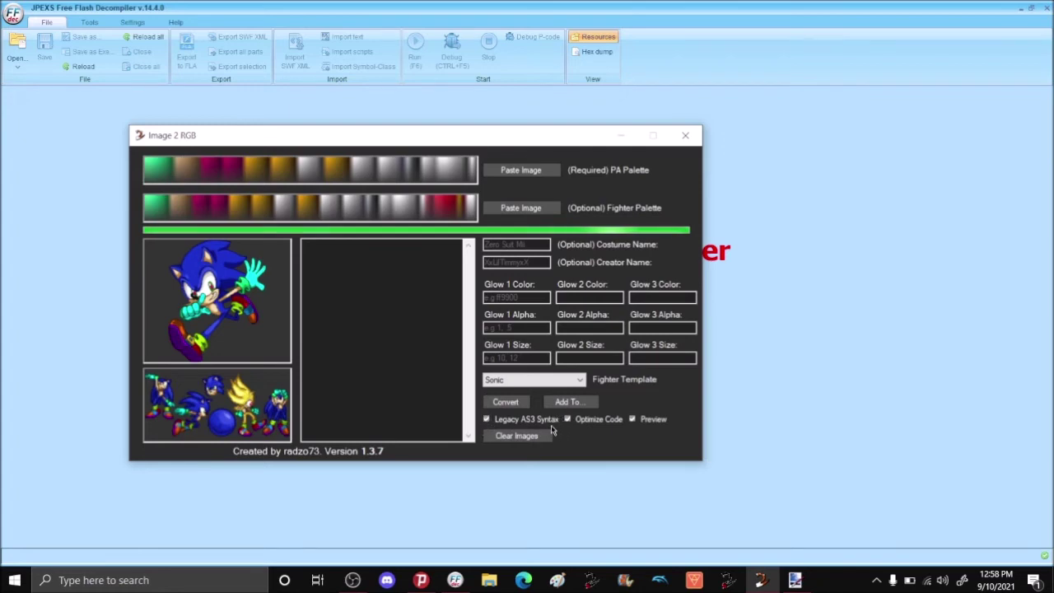
# Step: Generate the mint-green Sonic paletteSwap code, copy all of it, and close Image 2 RGB
pyautogui.click(505, 402)
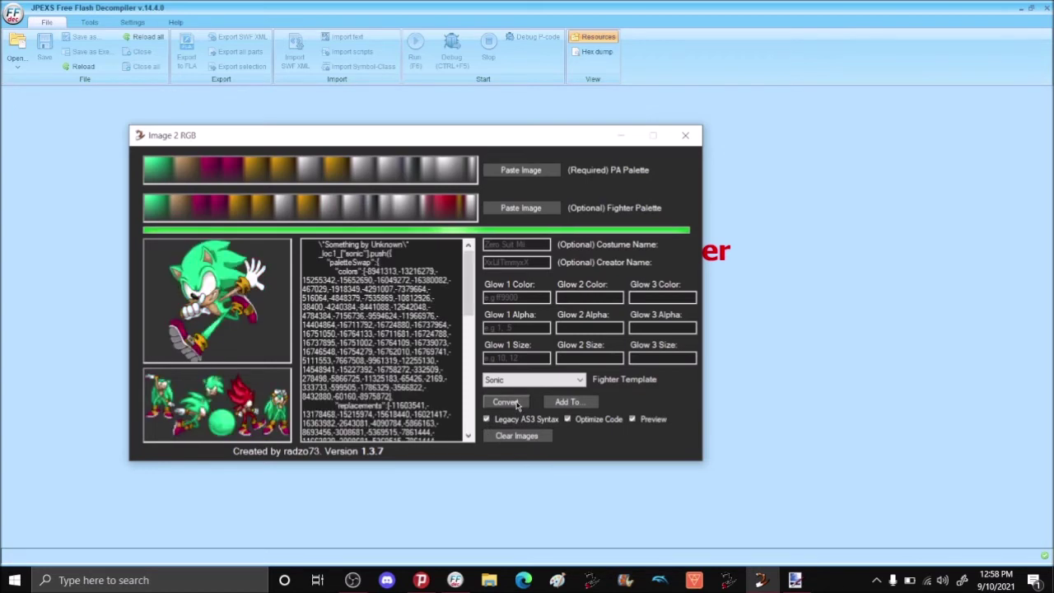
pyautogui.click(311, 247)
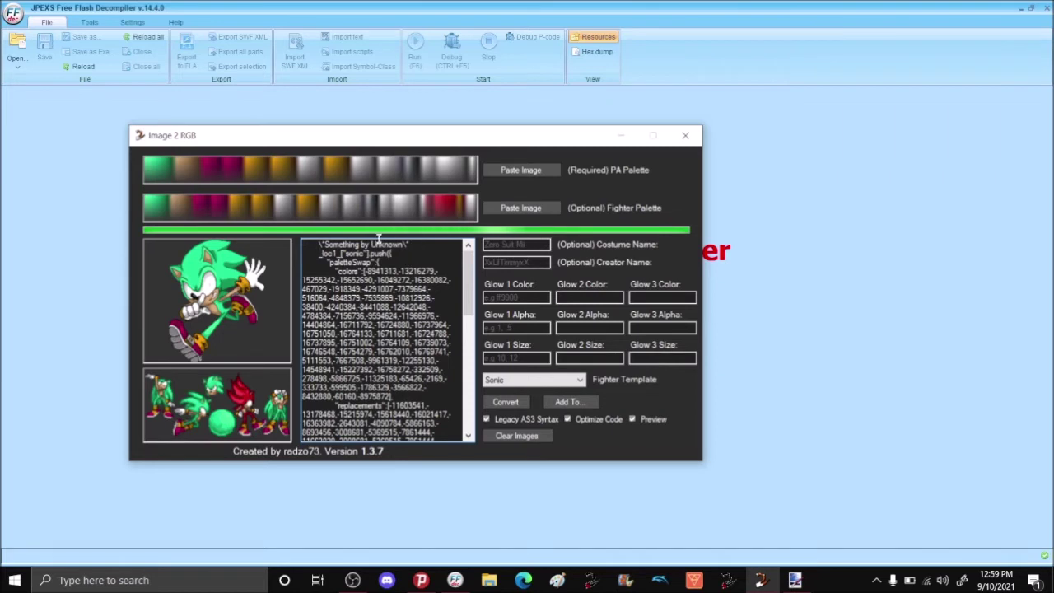
pyautogui.moveTo(318, 252); pyautogui.dragTo(369, 253)
pyautogui.moveTo(318, 252); pyautogui.dragTo(442, 522)
pyautogui.hotkey('ctrl', 'c')
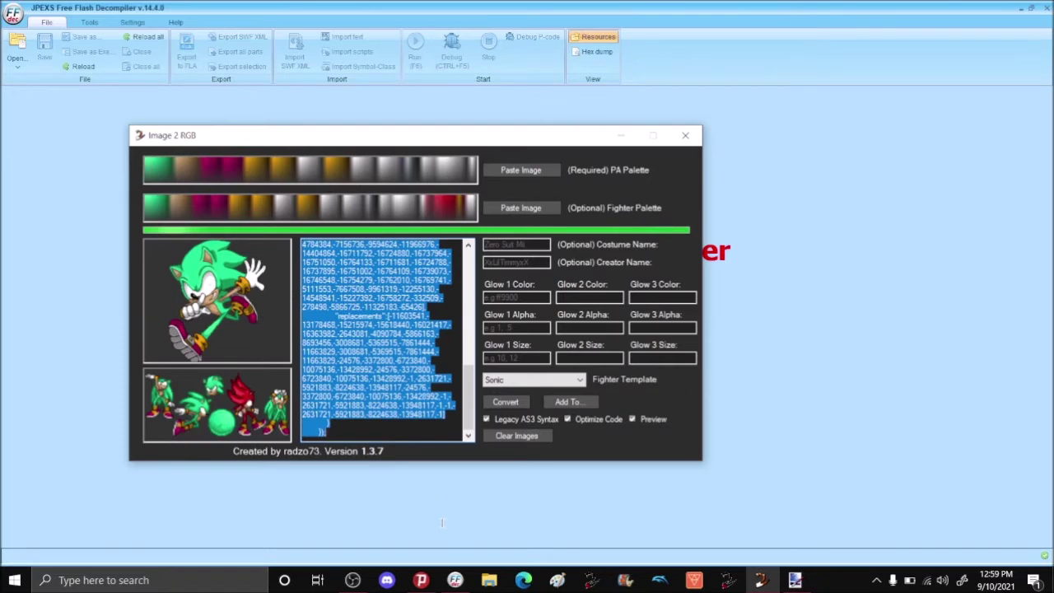
pyautogui.moveTo(468, 397); pyautogui.dragTo(466, 284)
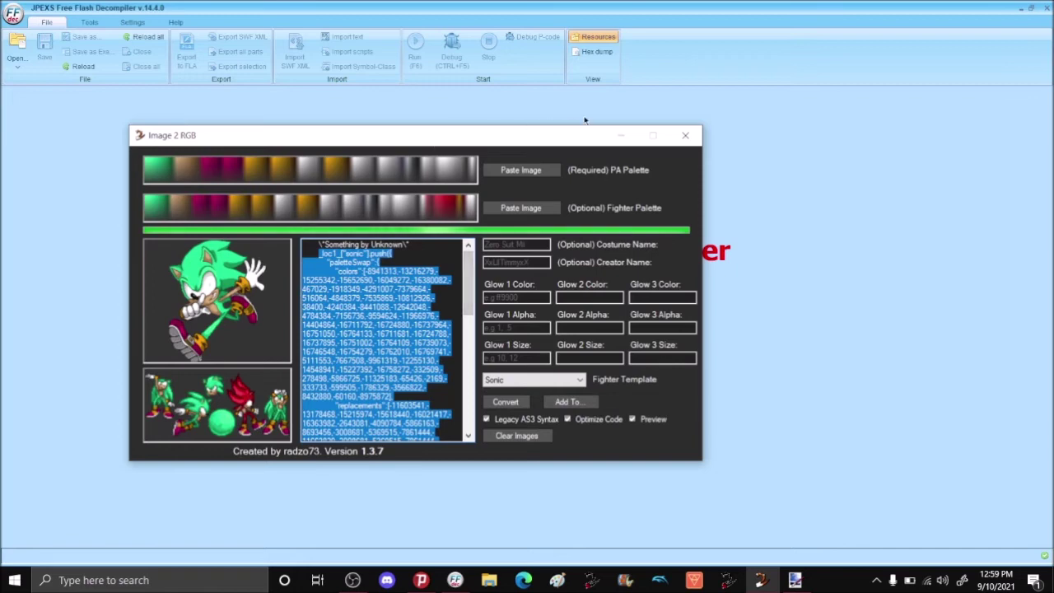
pyautogui.hotkey('alt', 'F4')
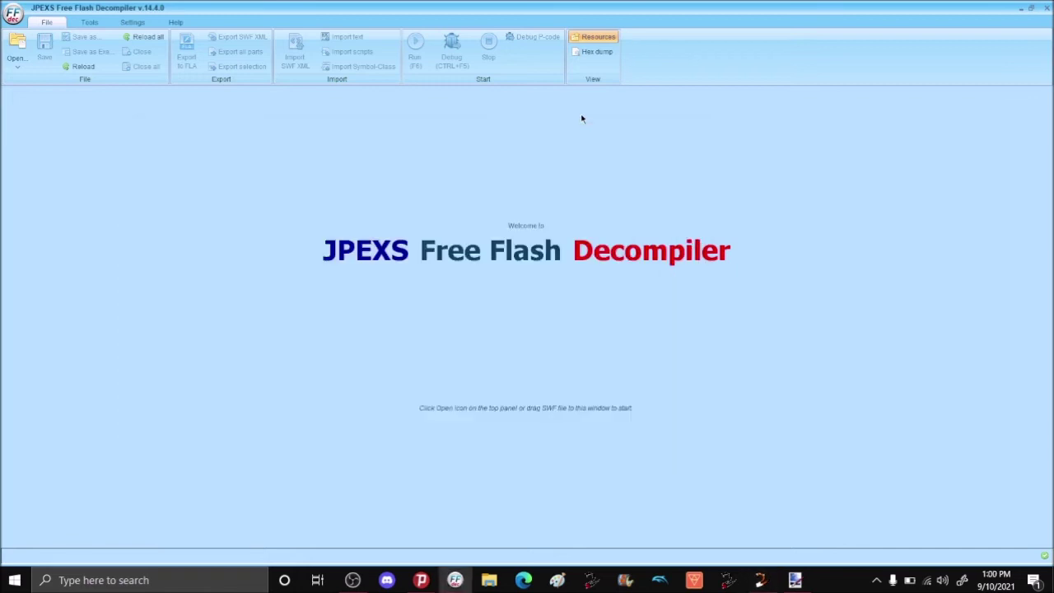
# Step: Paste the palette code into Notepad and save it over the Mint Sonic file in Downloads
pyautogui.click(186, 579)
pyautogui.write('note')
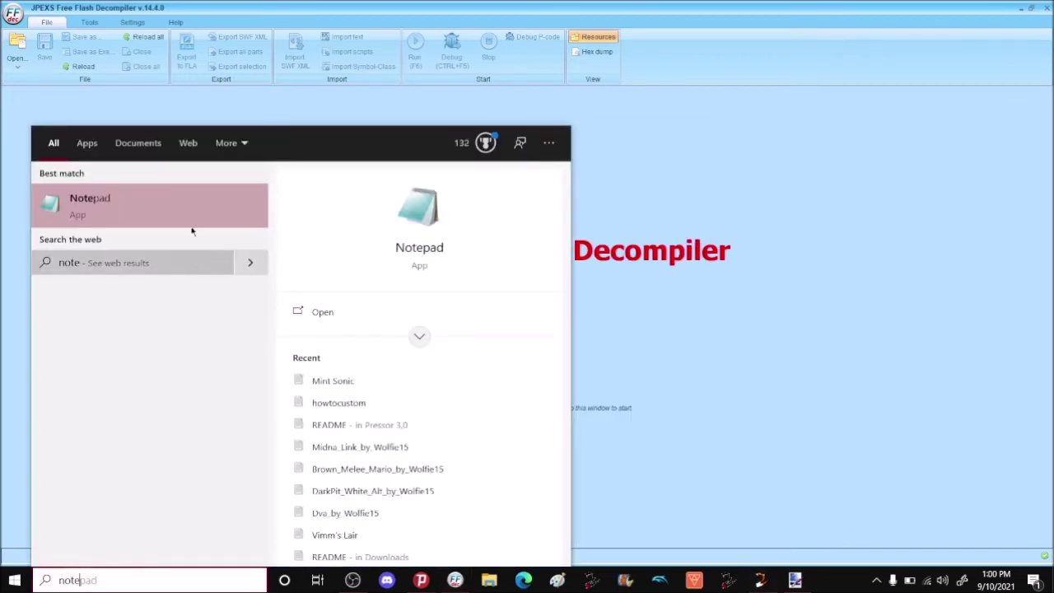
pyautogui.click(193, 202)
pyautogui.hotkey('ctrl', 'v')
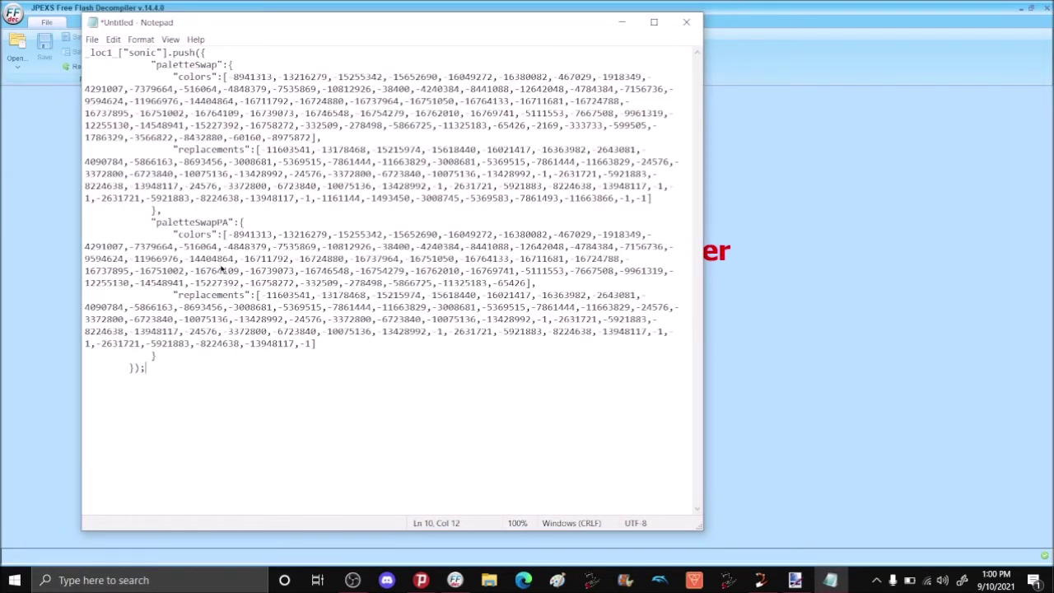
pyautogui.hotkey('ctrl', 's')
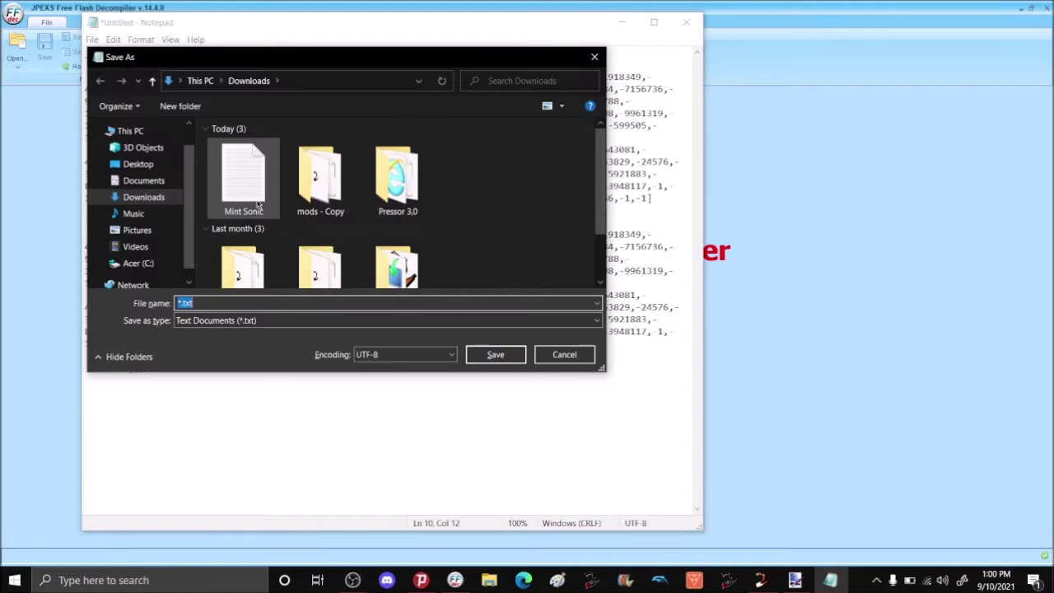
pyautogui.doubleClick(258, 203)
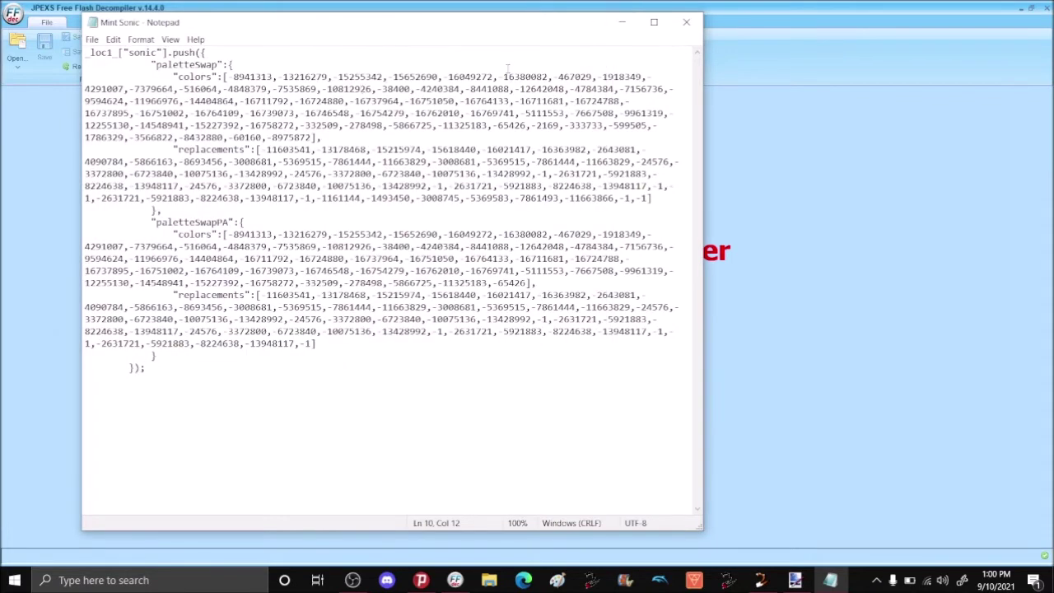
pyautogui.click(688, 21)
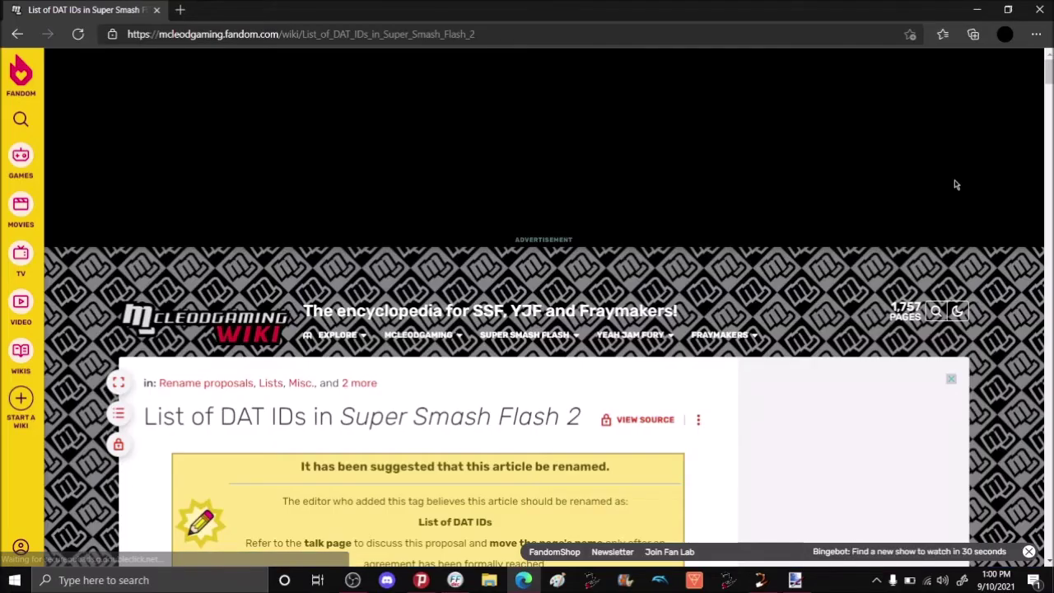
# Step: Find the wiki's Miscellaneous DAT ID table row listing Costumes as DAT ID 135
pyautogui.scroll(-3, 623, 385)
pyautogui.scroll(-2, 624, 385)
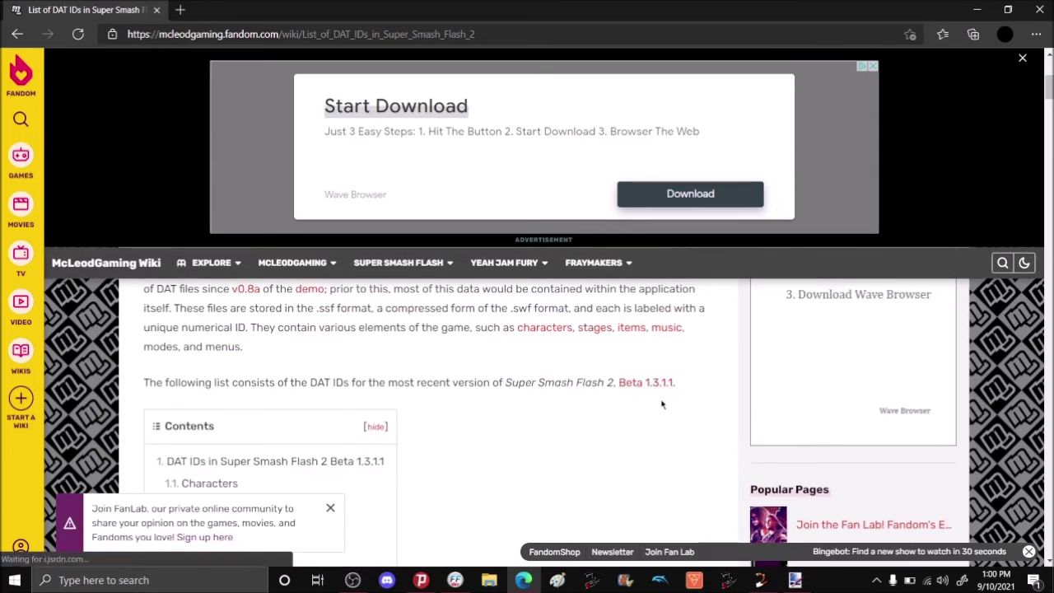
pyautogui.scroll(-2, 666, 416)
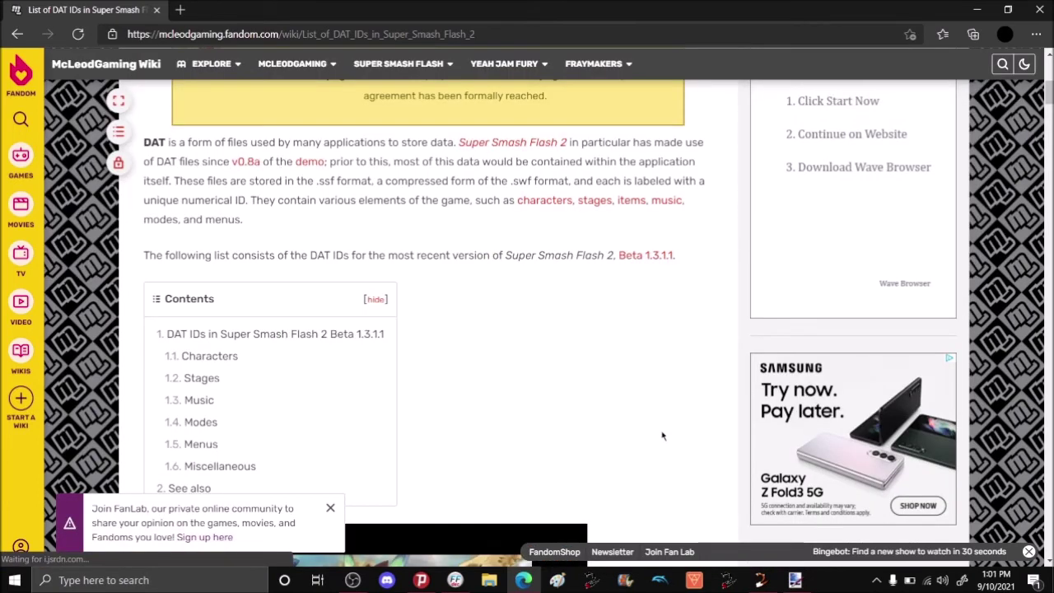
pyautogui.scroll(4, 662, 436)
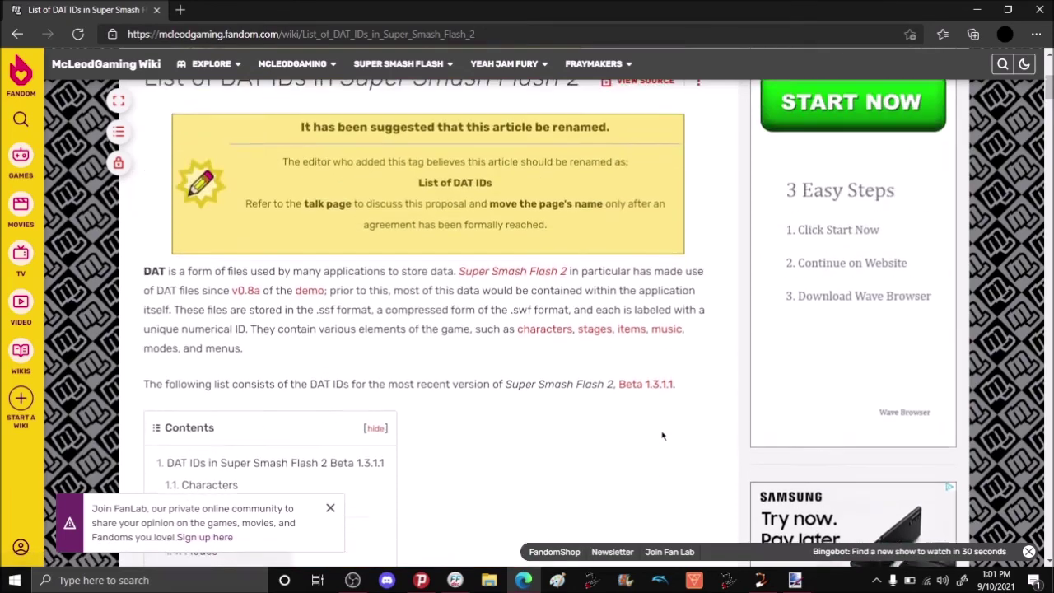
pyautogui.scroll(-6, 489, 289)
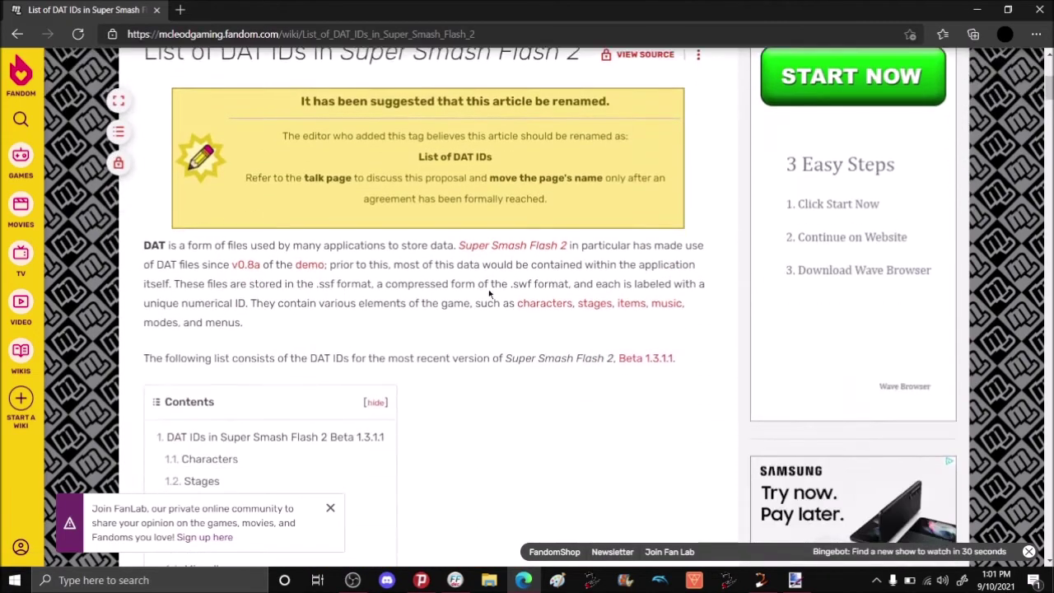
pyautogui.scroll(-1, 305, 198)
pyautogui.scroll(6, 371, 280)
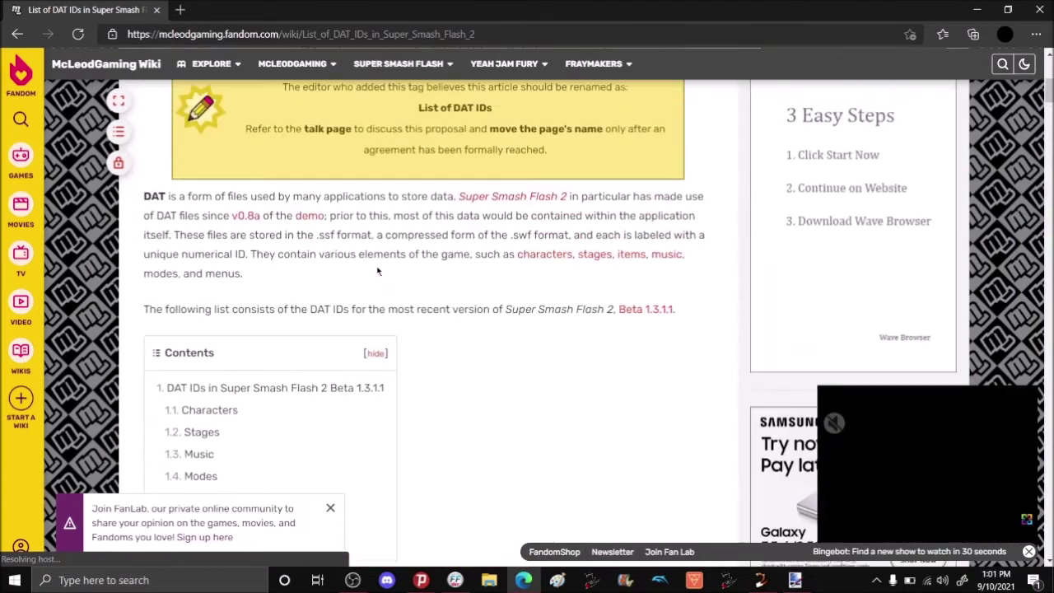
pyautogui.scroll(-2, 363, 305)
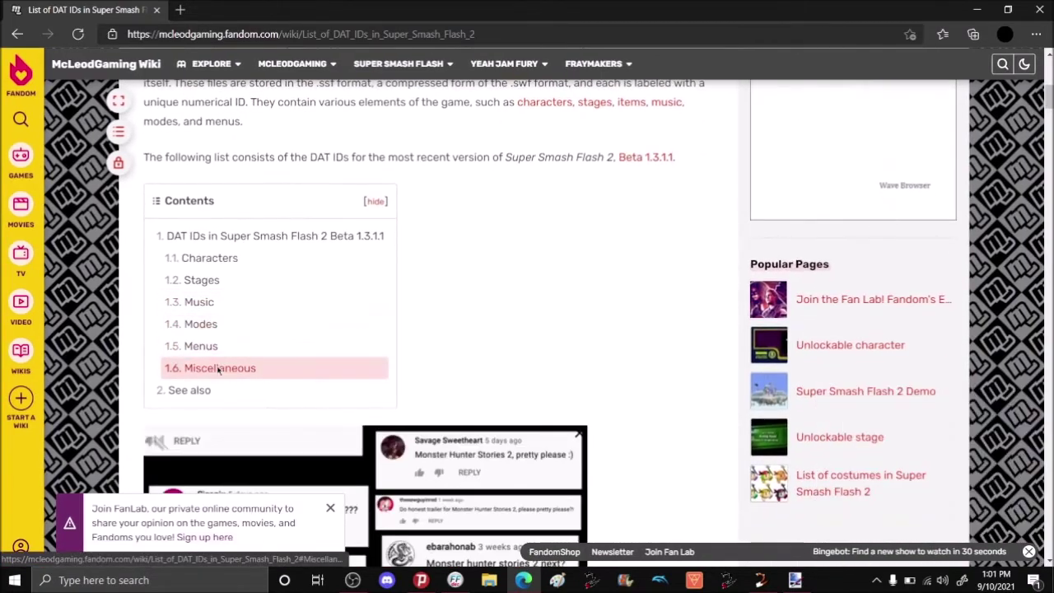
pyautogui.click(218, 370)
pyautogui.scroll(-1, 196, 429)
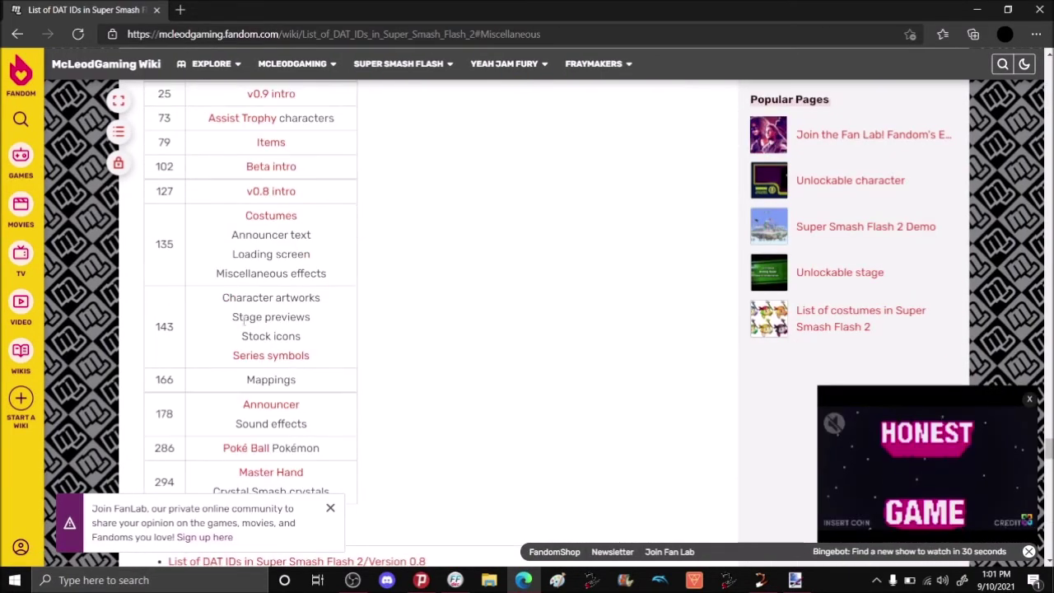
pyautogui.scroll(-1, 196, 429)
pyautogui.scroll(1, 194, 426)
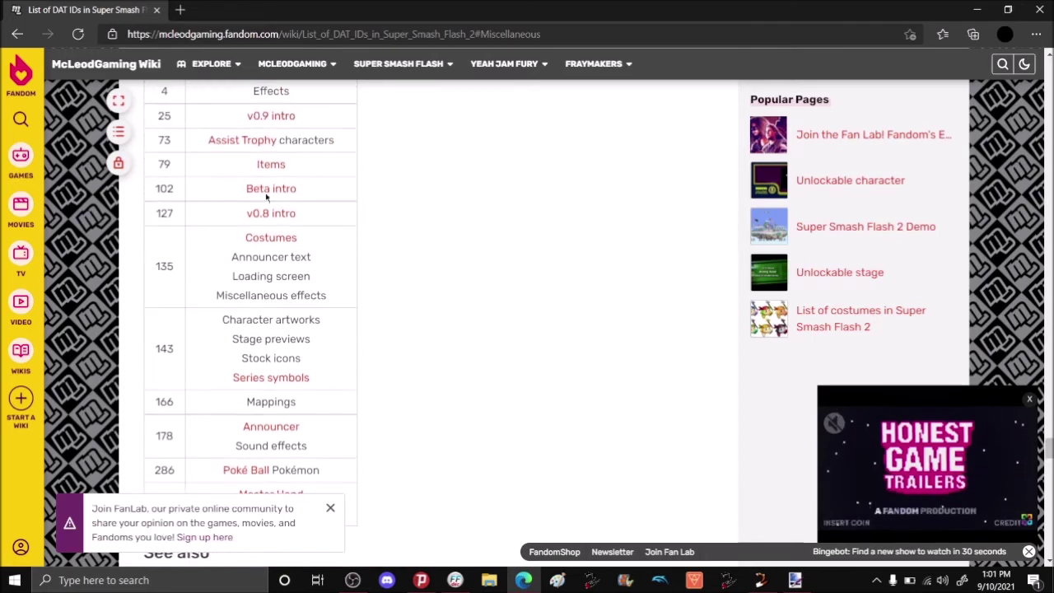
pyautogui.scroll(1, 153, 280)
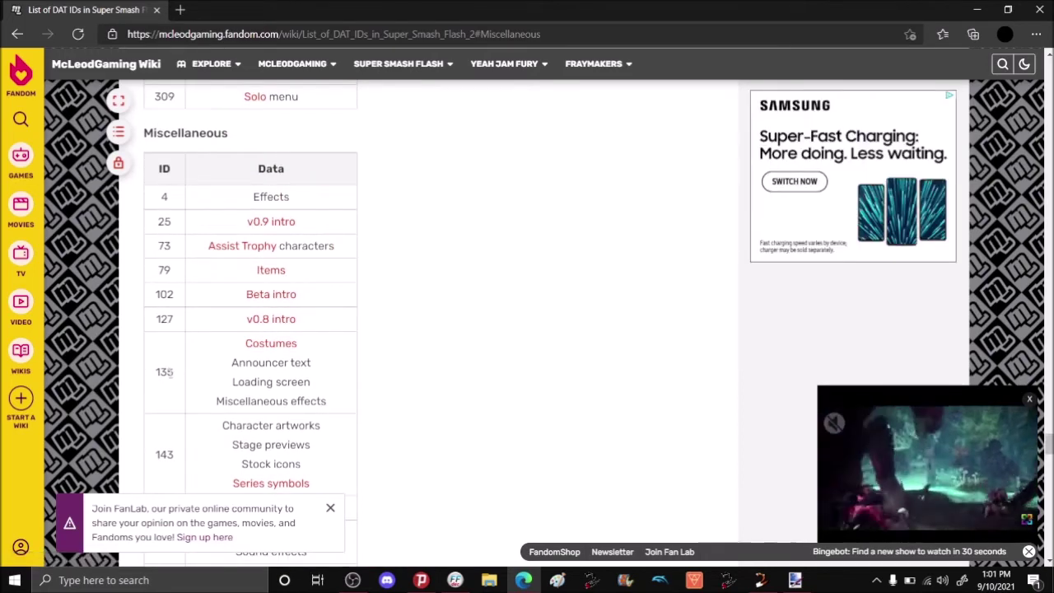
pyautogui.hotkey('alt', 'Tab')
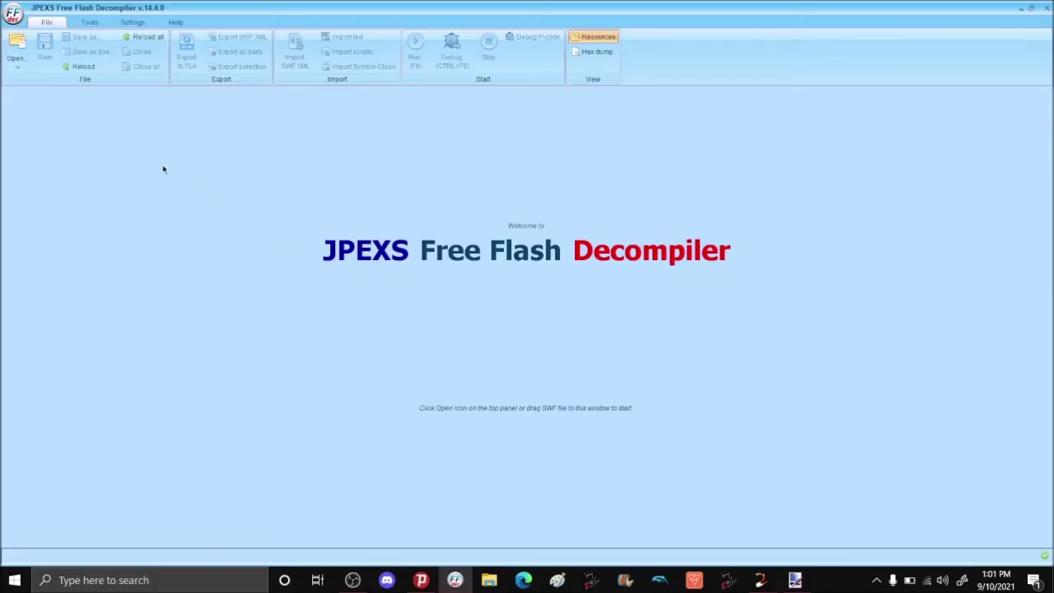
# Step: Open DAT135.swf from mods - Copy > data and display the Misc class's getCostumeData script
pyautogui.click(17, 49)
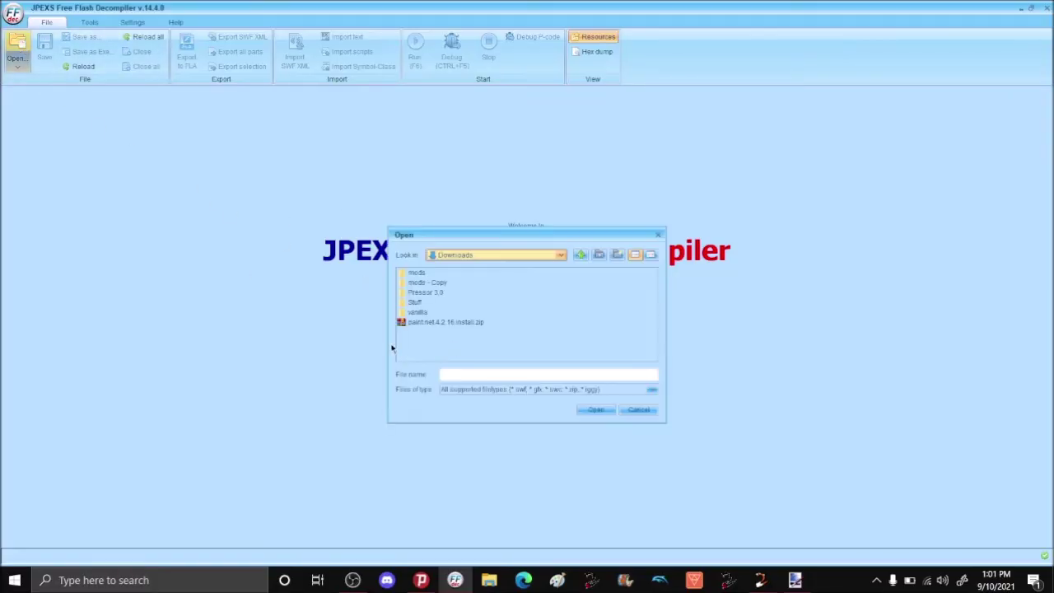
pyautogui.click(428, 285)
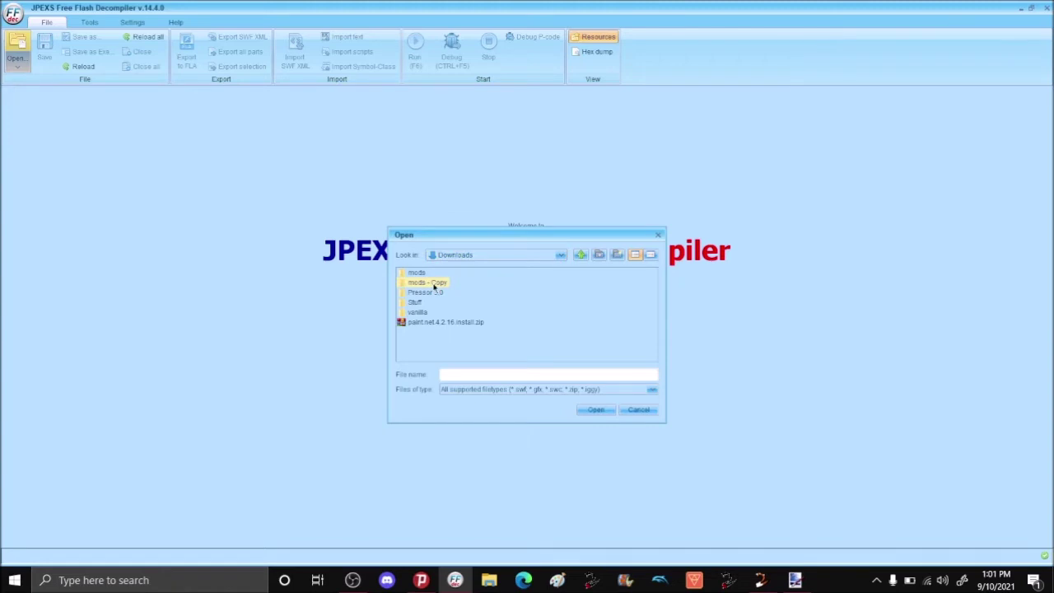
pyautogui.click(434, 286)
pyautogui.doubleClick(418, 283)
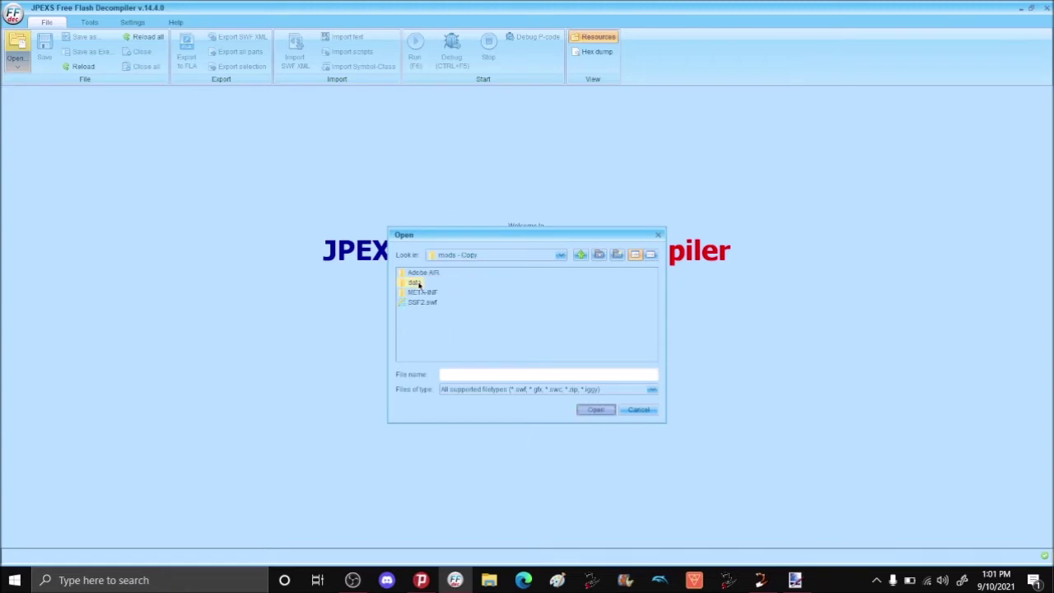
pyautogui.click(596, 410)
pyautogui.moveTo(425, 358); pyautogui.dragTo(494, 356)
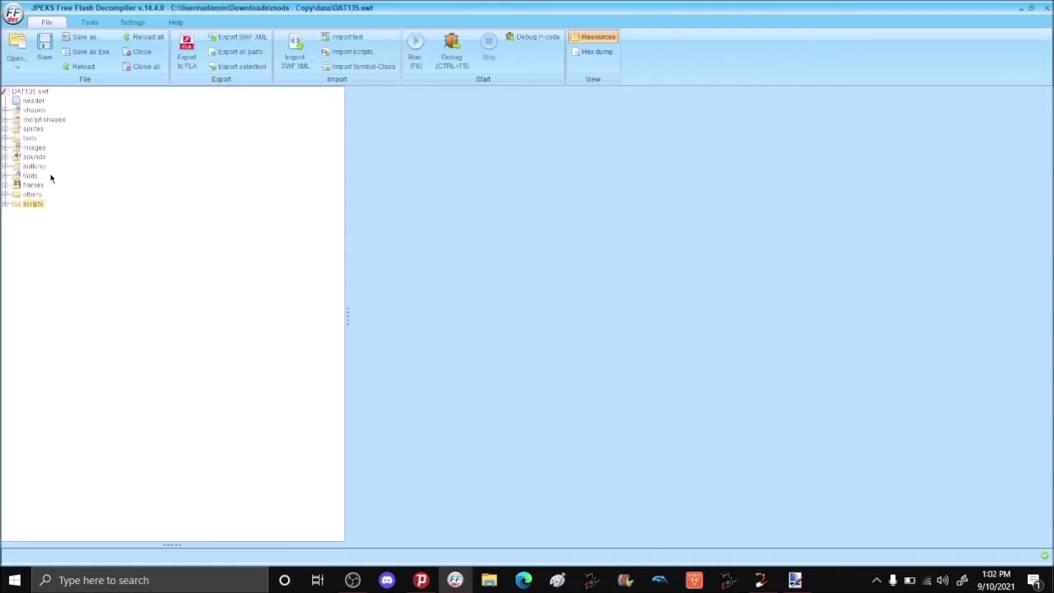
pyautogui.click(6, 204)
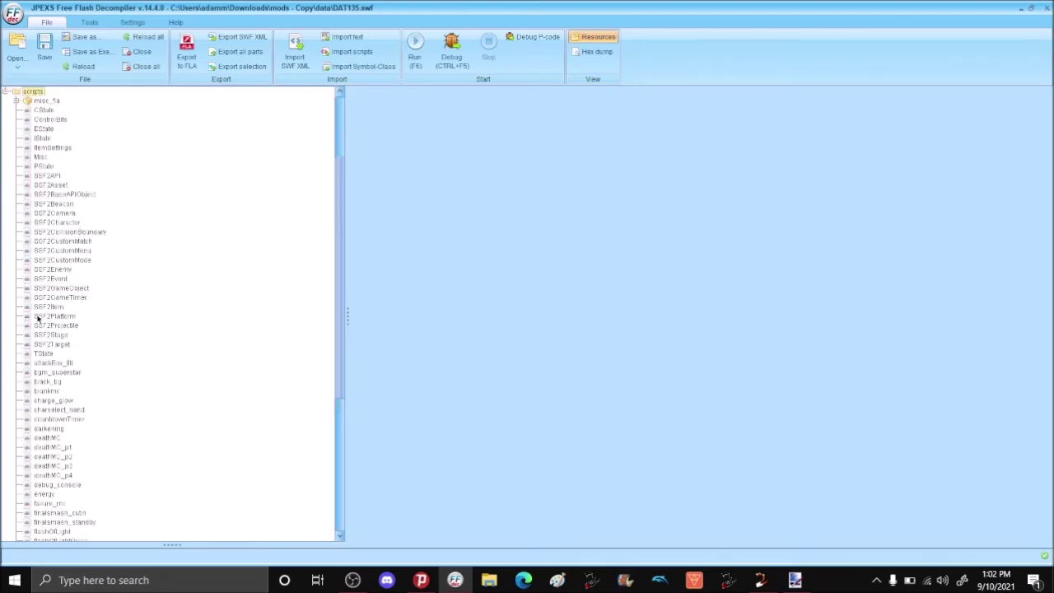
pyautogui.click(40, 157)
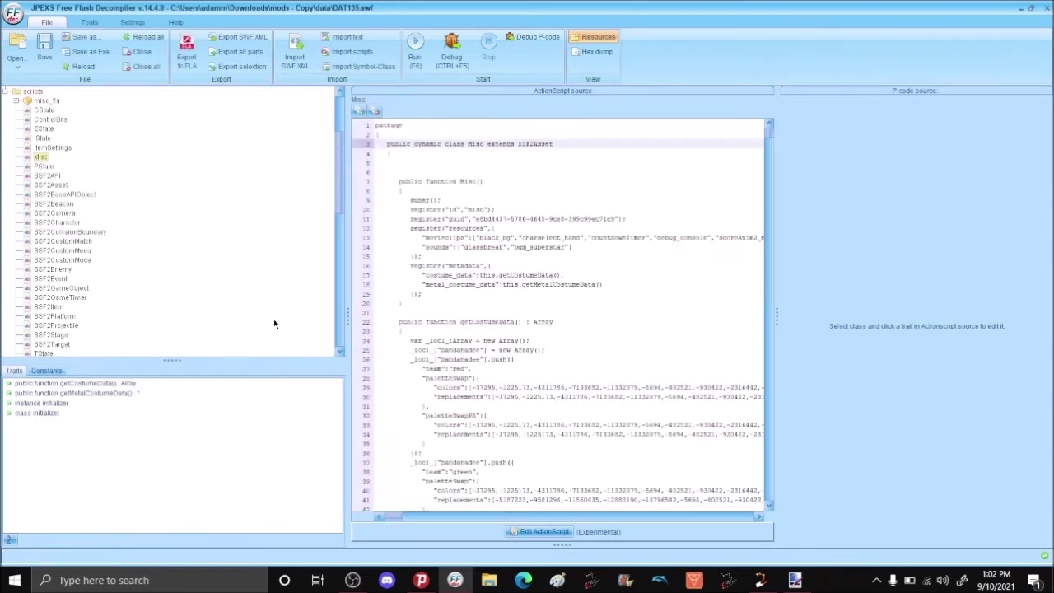
# Step: Enable editing of the Misc ActionScript, accepting the experimental warning, and start a Quick Find search
pyautogui.click(532, 533)
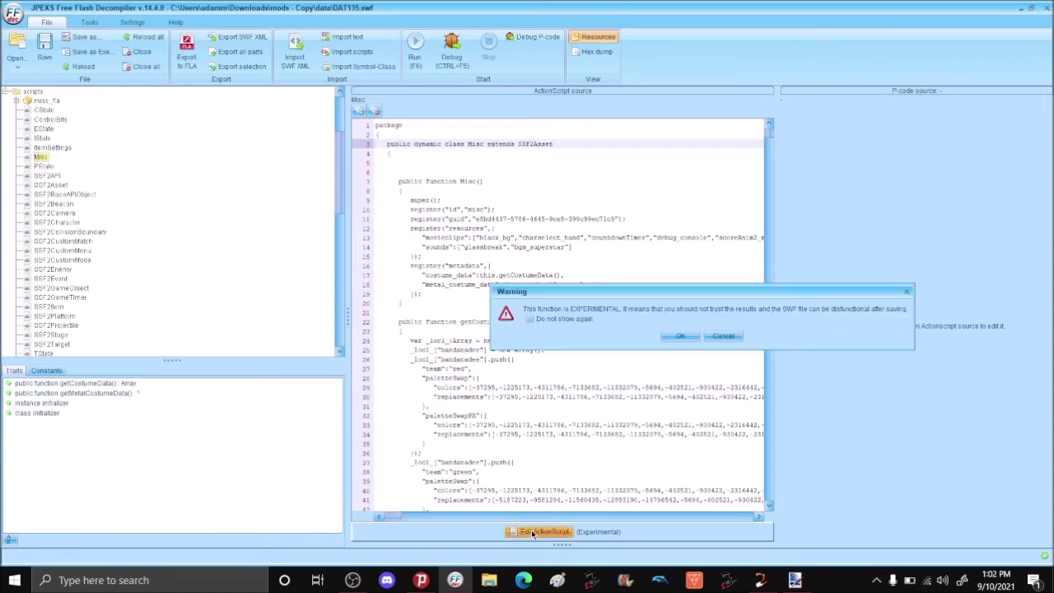
pyautogui.click(679, 337)
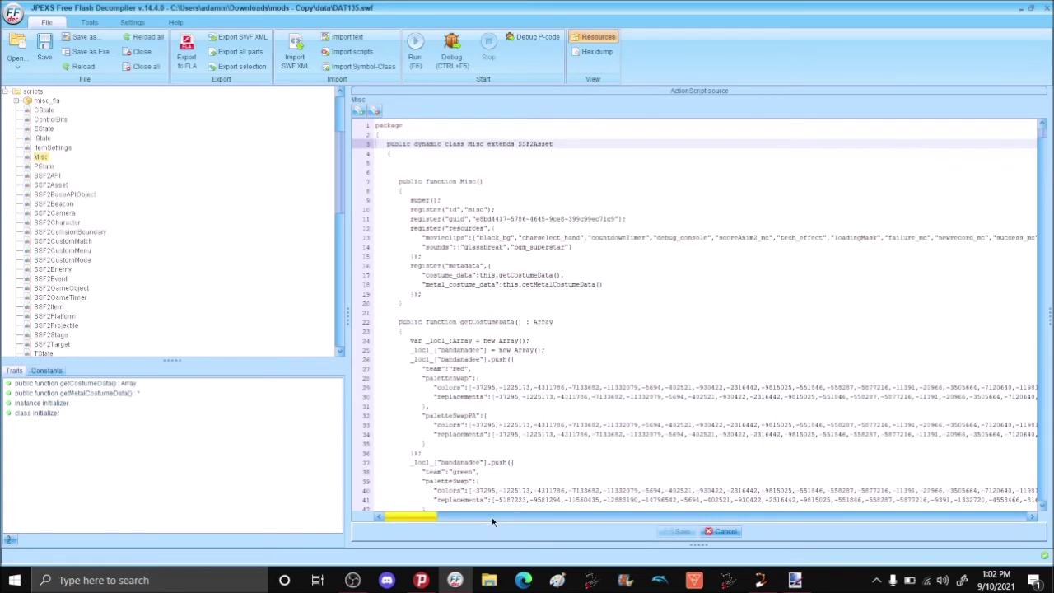
pyautogui.hotkey('ctrl', 'f')
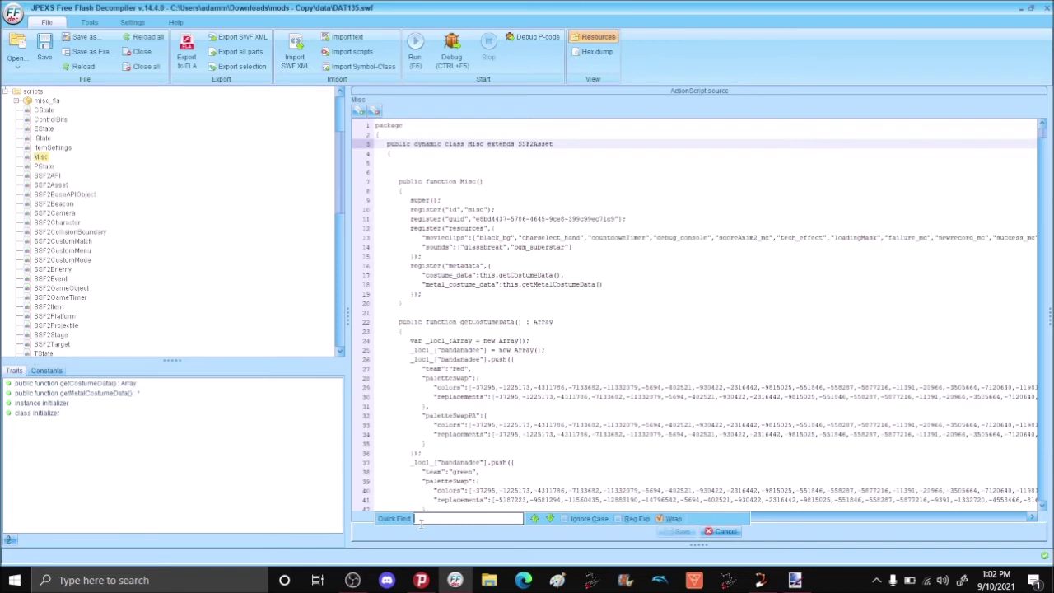
pyautogui.write('resul')
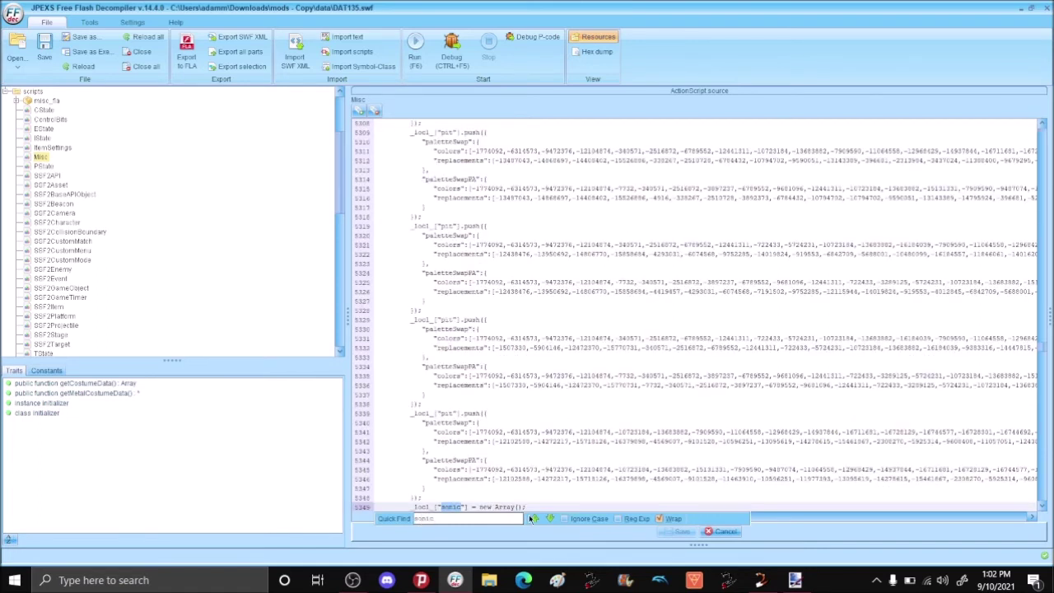
# Step: Cycle through every 'sonic' match in the Misc script to reach the costume entries near line 5564
pyautogui.click(550, 518)
pyautogui.click(550, 519)
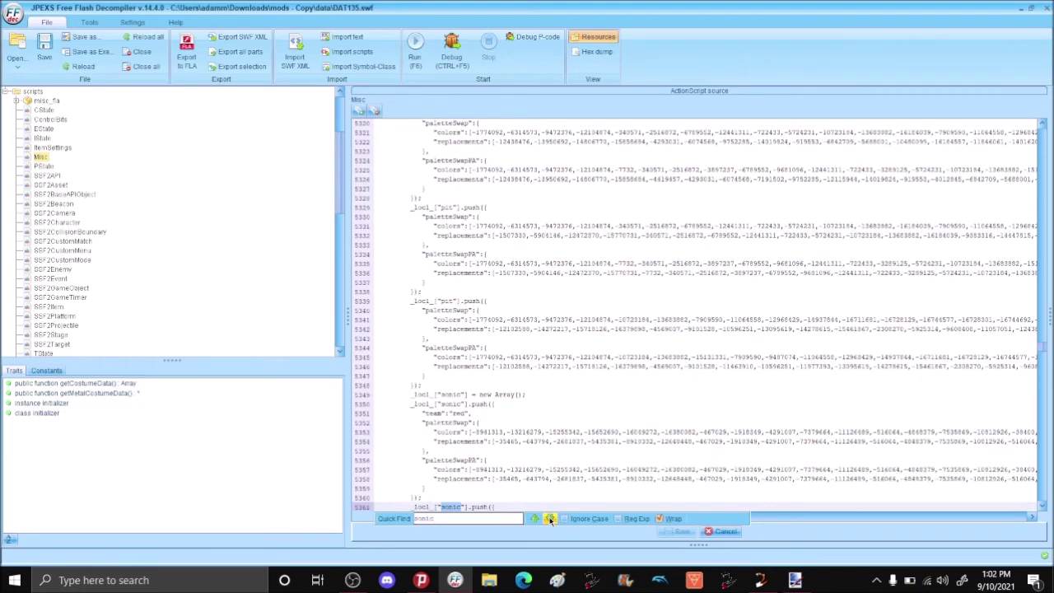
pyautogui.click(550, 518)
pyautogui.click(550, 519)
pyautogui.click(550, 518)
pyautogui.click(550, 519)
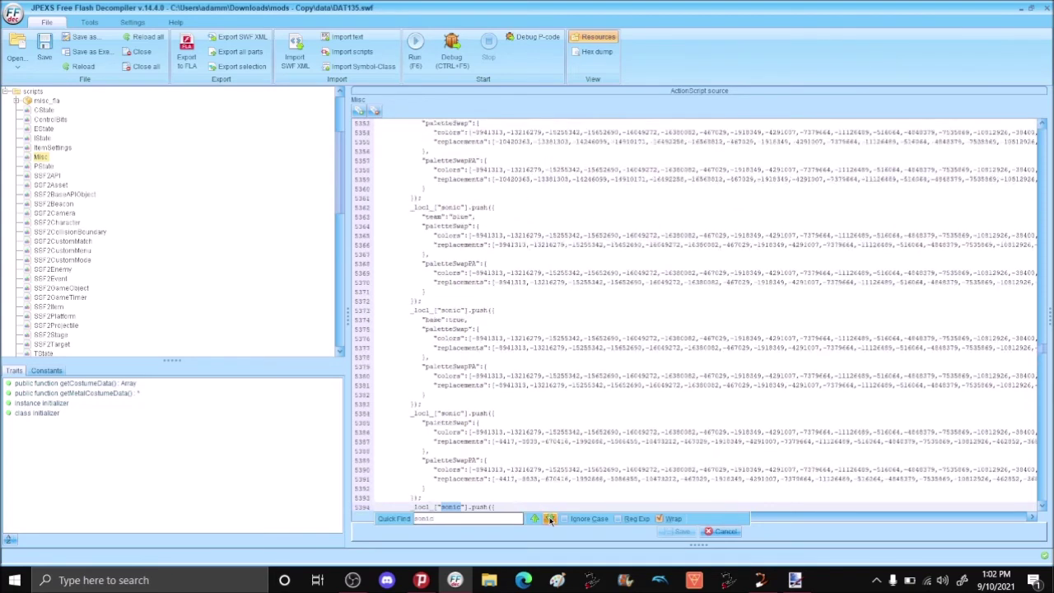
pyautogui.click(550, 519)
pyautogui.click(550, 519)
pyautogui.click(550, 519)
pyautogui.click(550, 519)
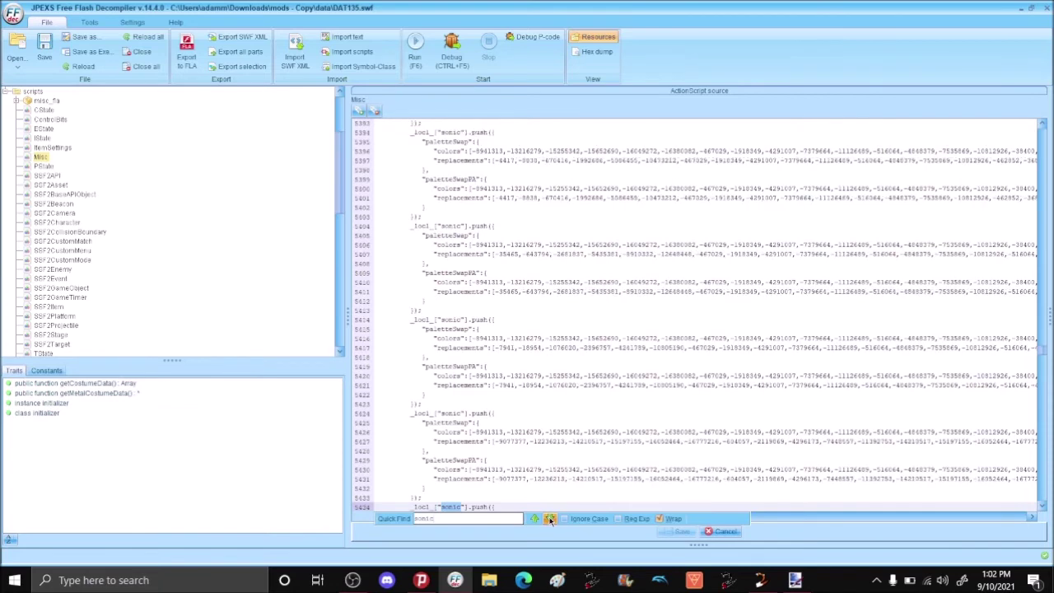
pyautogui.click(550, 518)
pyautogui.click(550, 518)
pyautogui.click(550, 519)
pyautogui.click(550, 519)
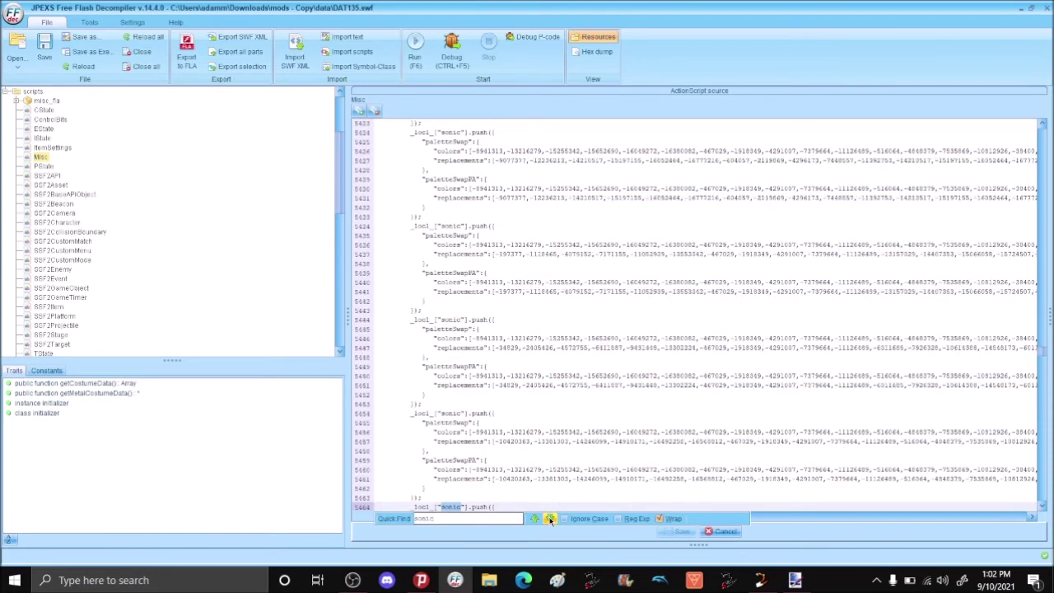
pyautogui.click(550, 519)
pyautogui.click(550, 518)
pyautogui.click(551, 519)
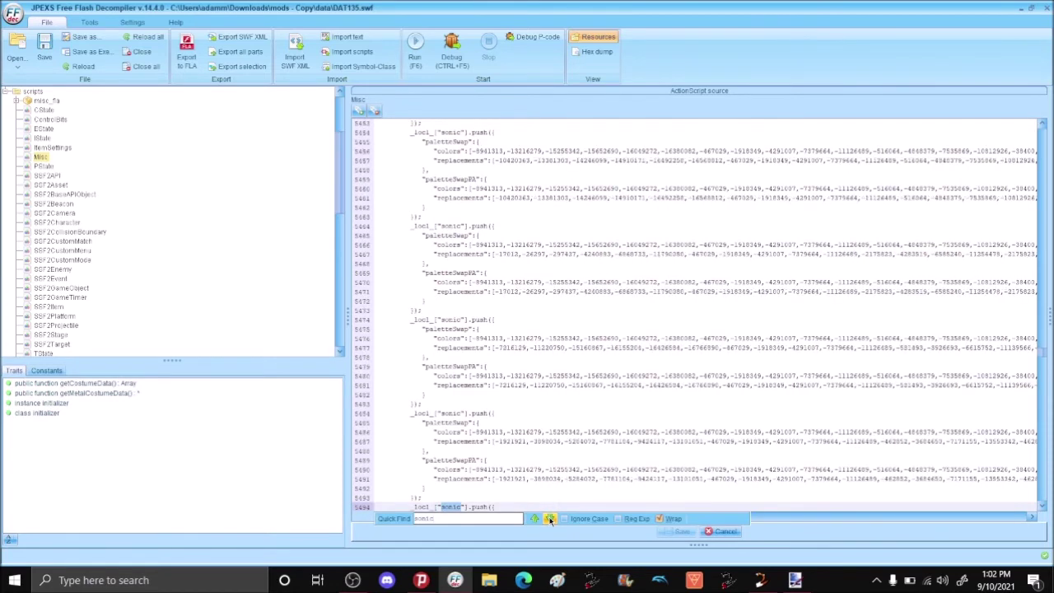
pyautogui.click(550, 519)
pyautogui.click(550, 519)
pyautogui.click(550, 519)
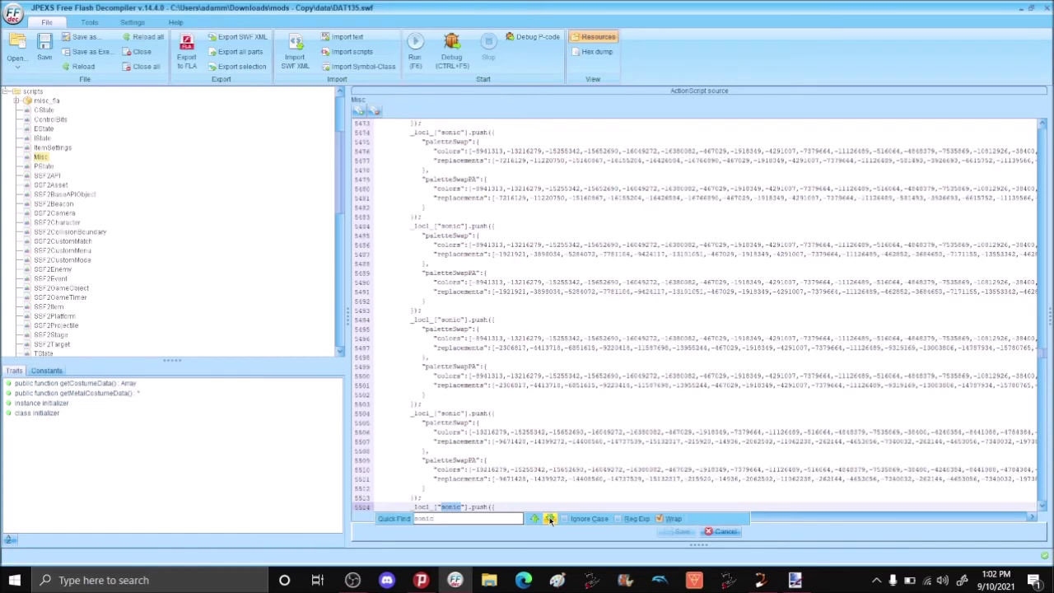
pyautogui.click(550, 519)
pyautogui.click(550, 519)
pyautogui.click(550, 519)
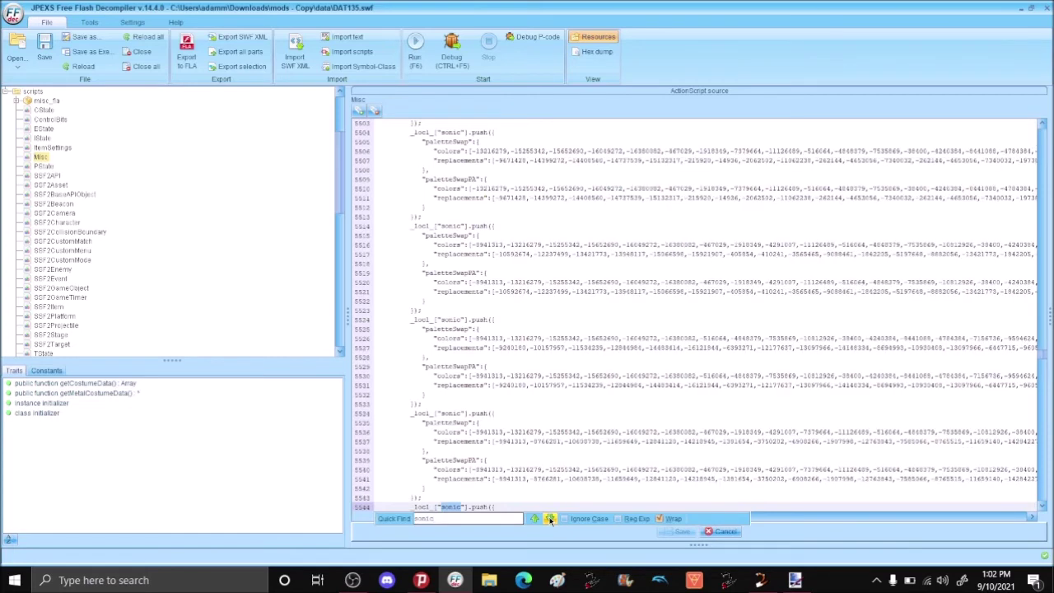
pyautogui.click(550, 519)
pyautogui.click(550, 519)
pyautogui.click(550, 519)
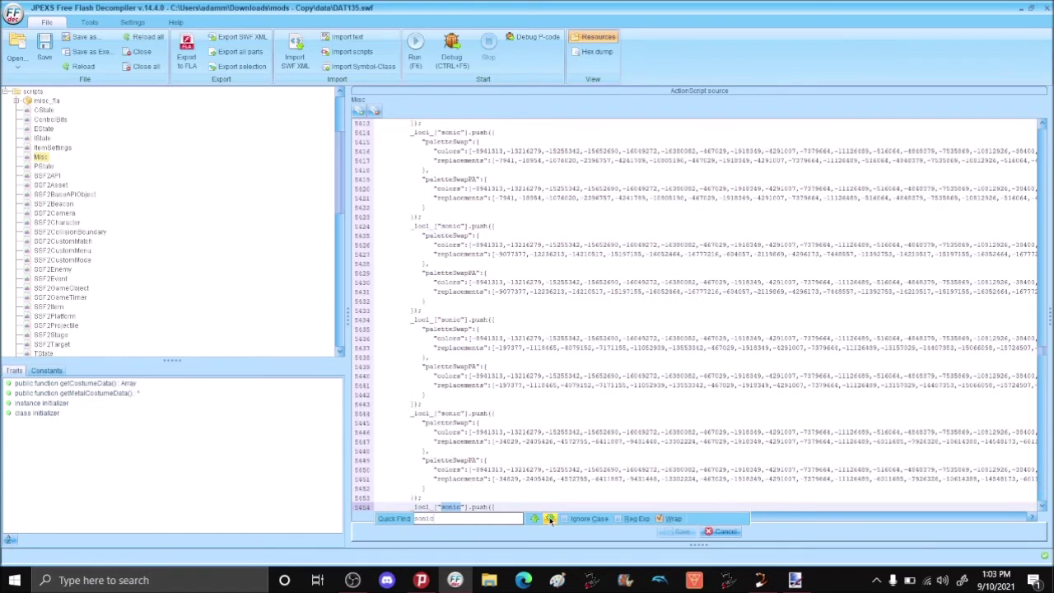
pyautogui.click(550, 518)
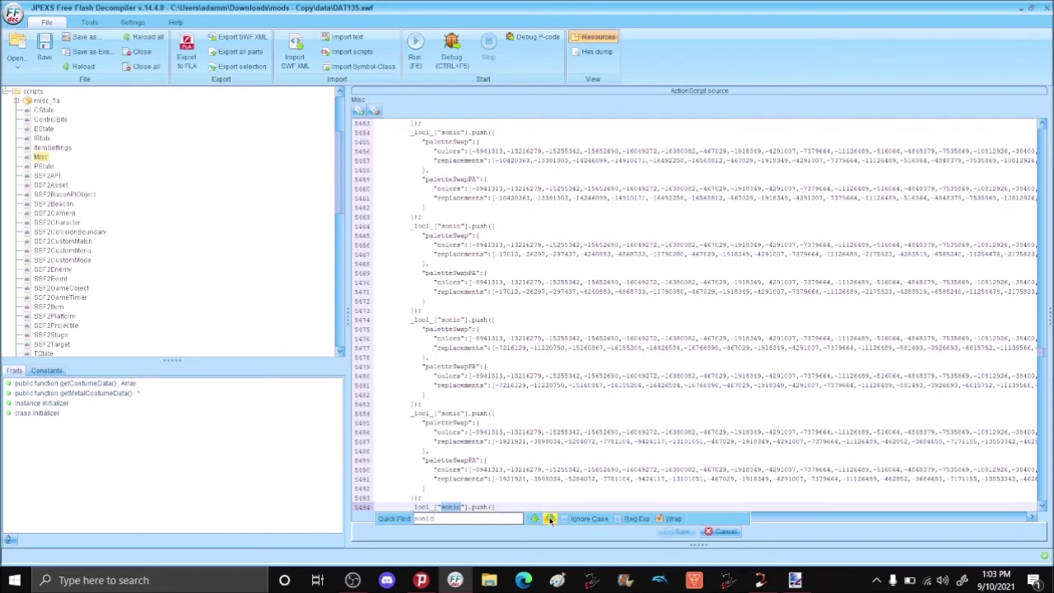
pyautogui.click(550, 519)
pyautogui.click(550, 519)
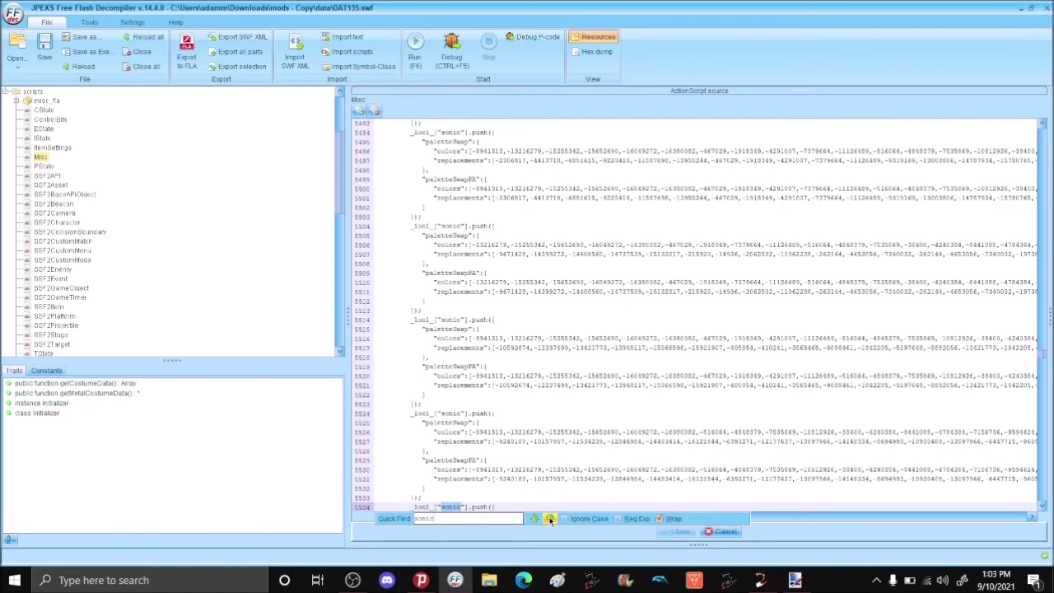
pyautogui.click(550, 519)
pyautogui.click(550, 518)
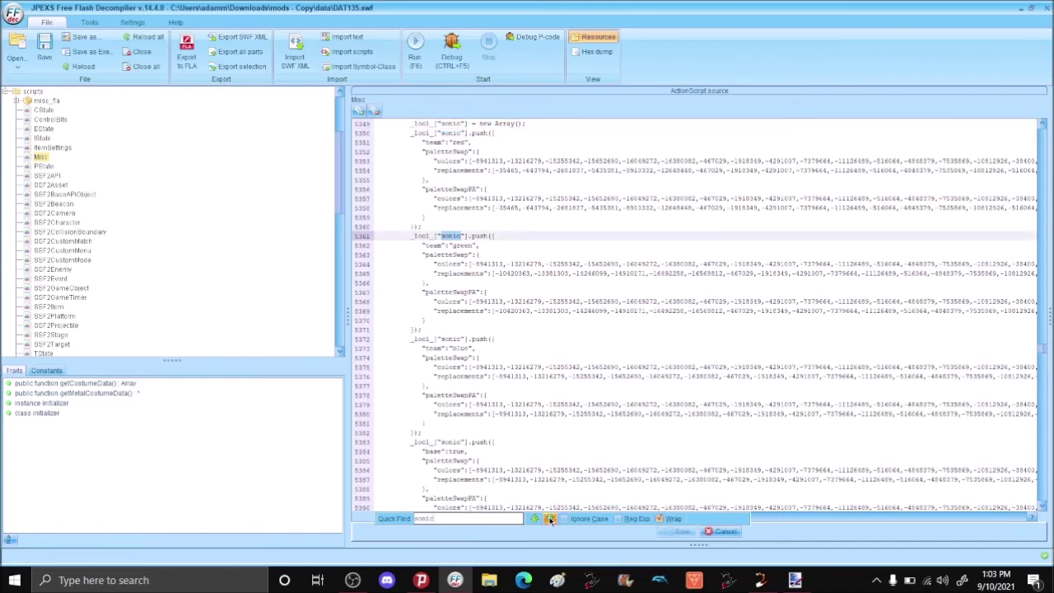
pyautogui.click(550, 519)
pyautogui.click(550, 519)
pyautogui.click(550, 519)
pyautogui.click(550, 519)
pyautogui.click(550, 519)
pyautogui.click(550, 519)
pyautogui.click(550, 518)
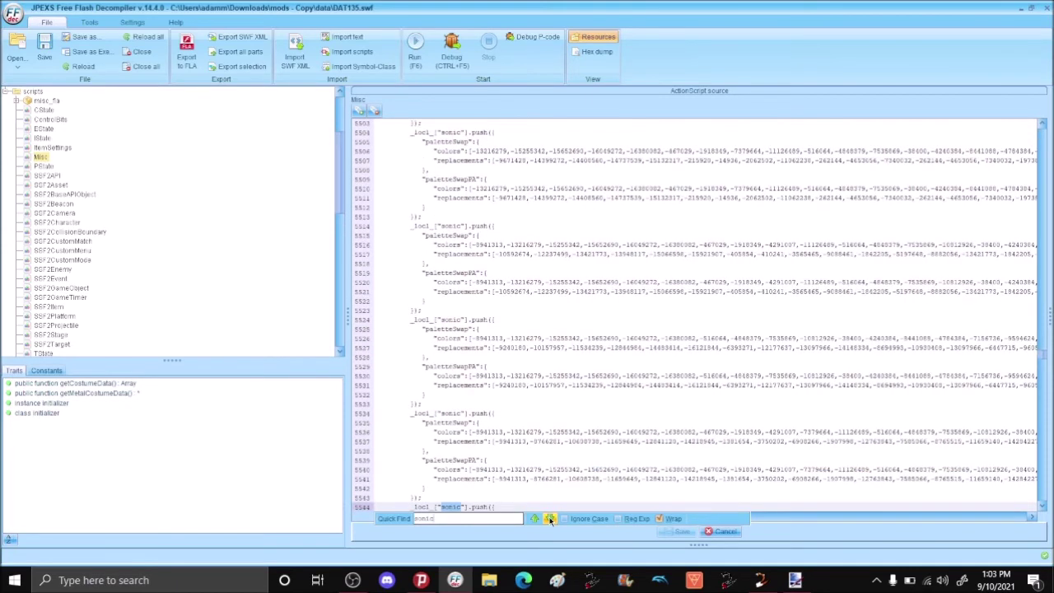
pyautogui.click(550, 519)
pyautogui.click(550, 519)
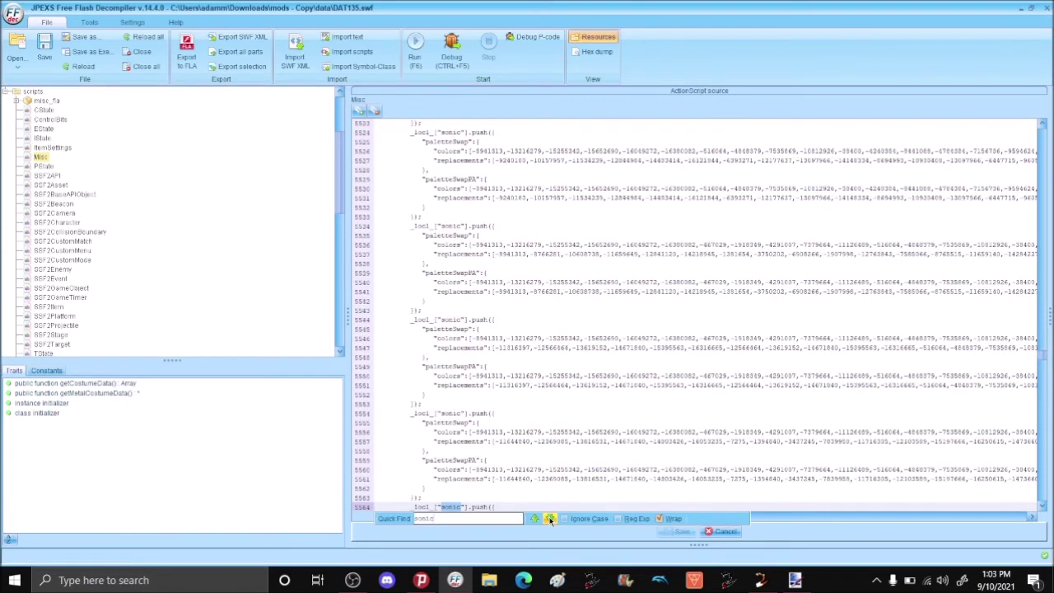
pyautogui.click(551, 519)
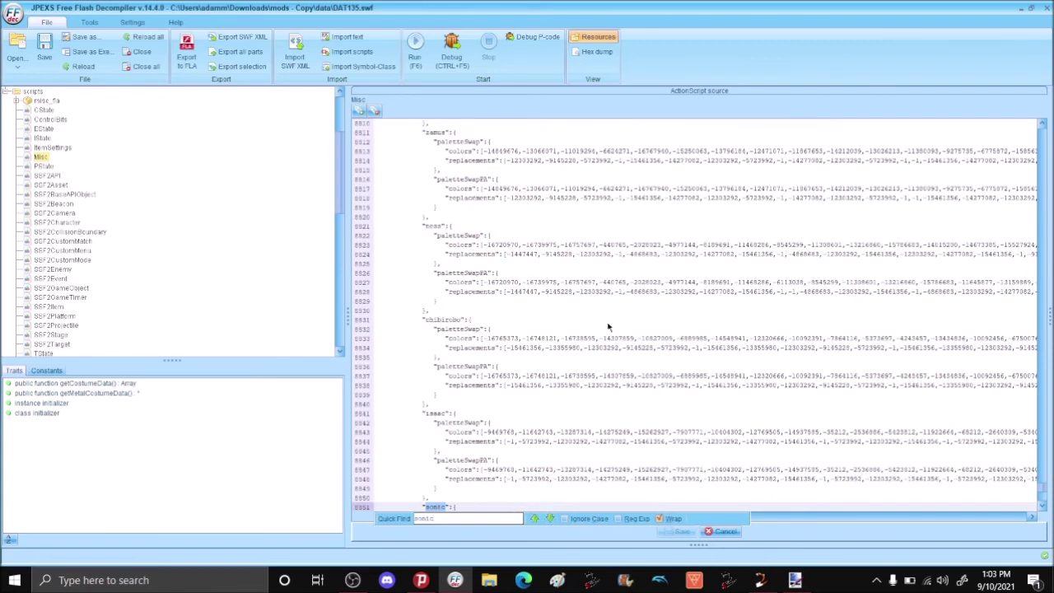
# Step: Paste the new Sonic costume block after the last Sonic entry, save DAT135, and close JPEXS
pyautogui.click(534, 518)
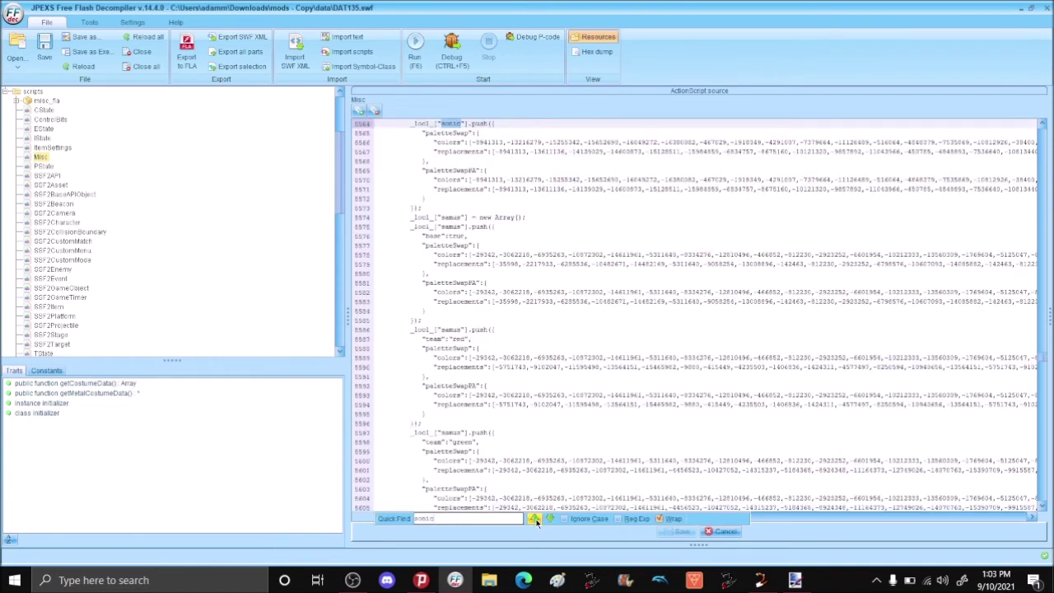
pyautogui.click(434, 212)
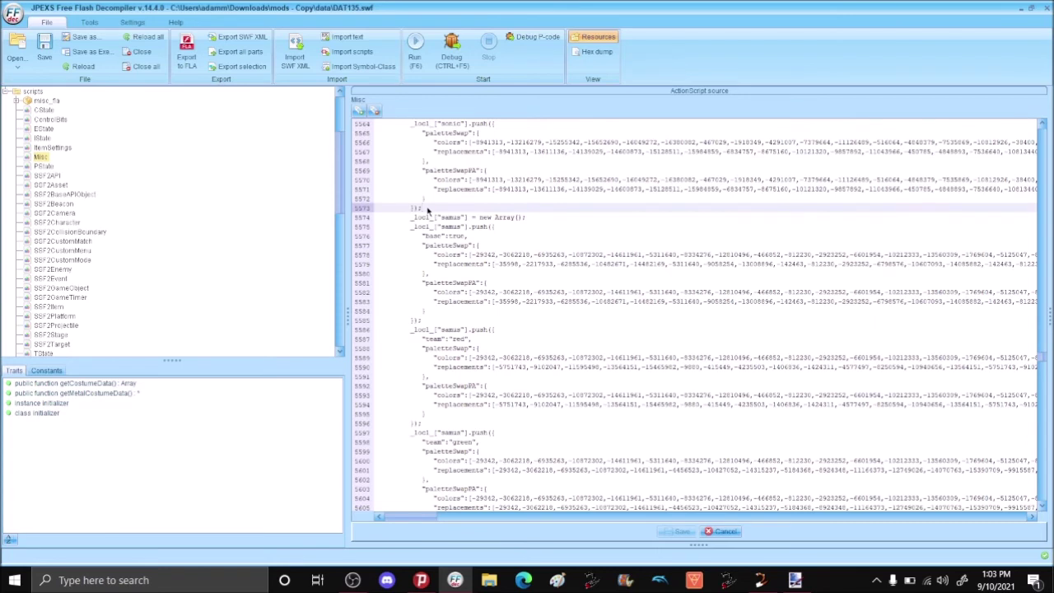
pyautogui.press('Return')
pyautogui.hotkey('ctrl', 'v')
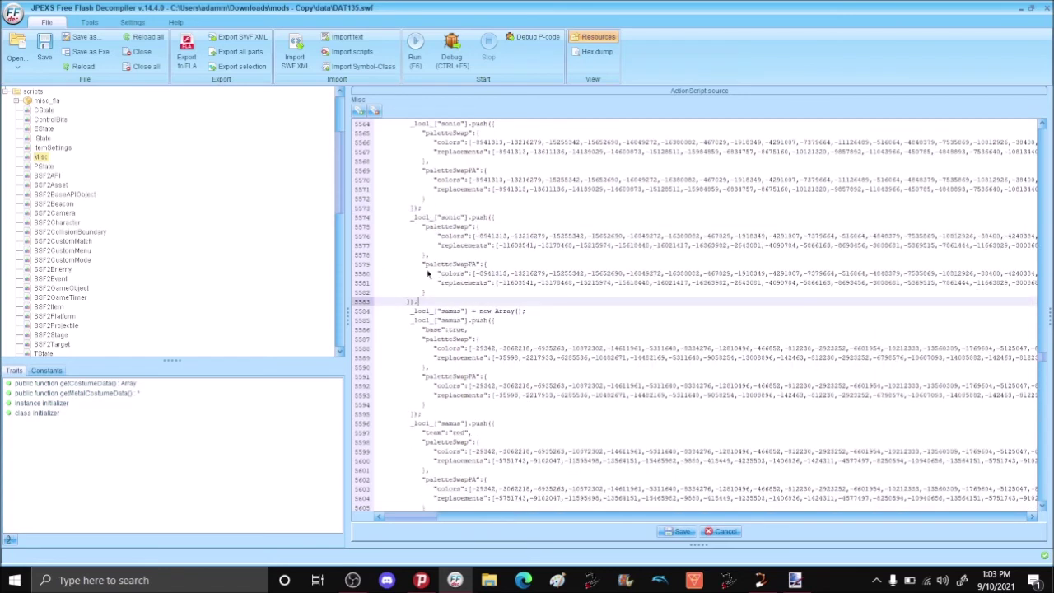
pyautogui.click(677, 532)
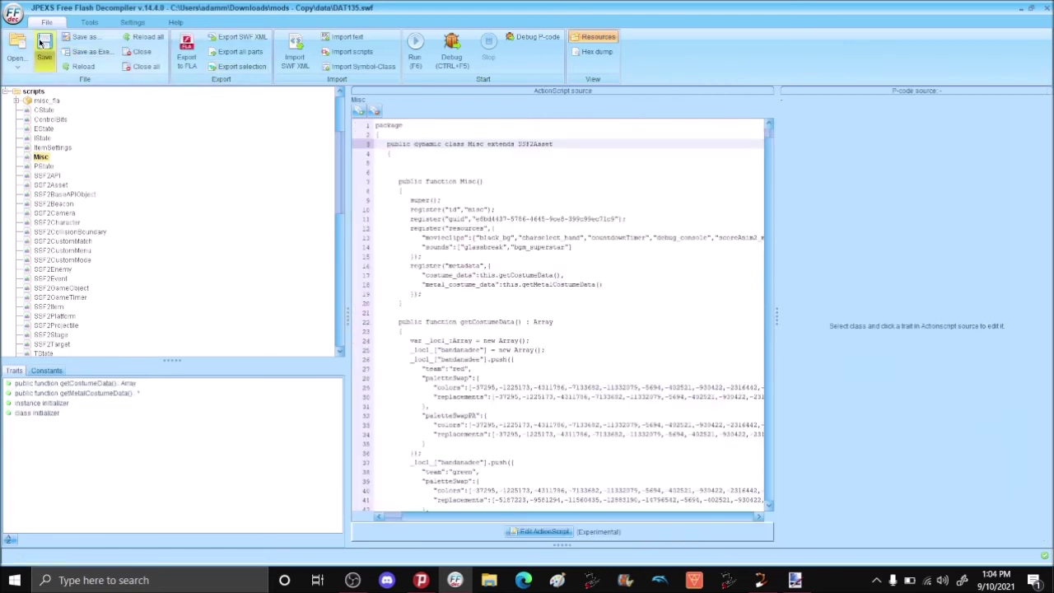
pyautogui.click(1047, 8)
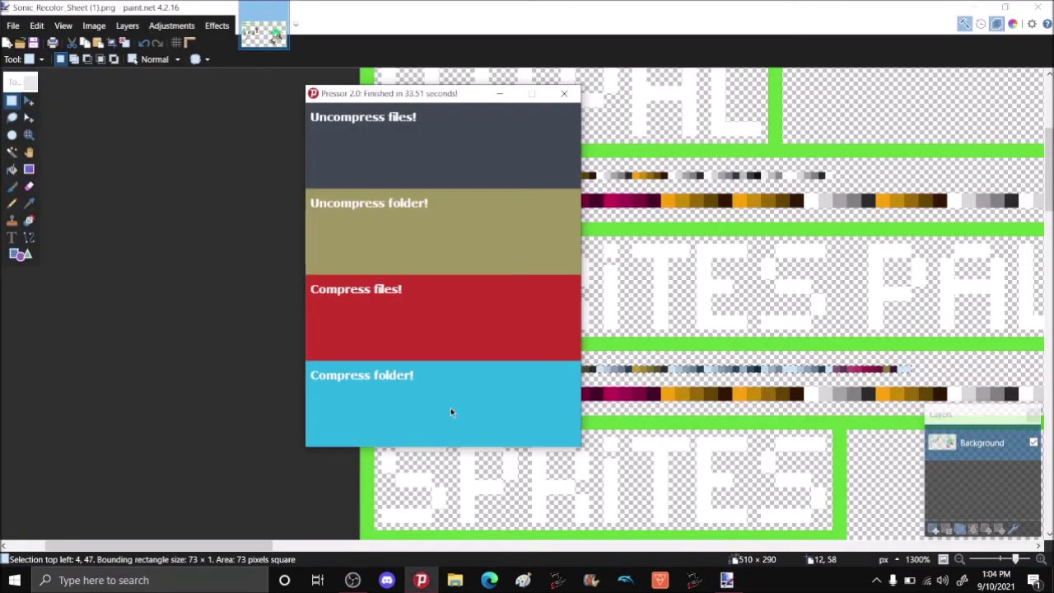
# Step: Recompress the data folder in mods - Copy with Pressor, then launch SSF2 from that folder
pyautogui.click(450, 412)
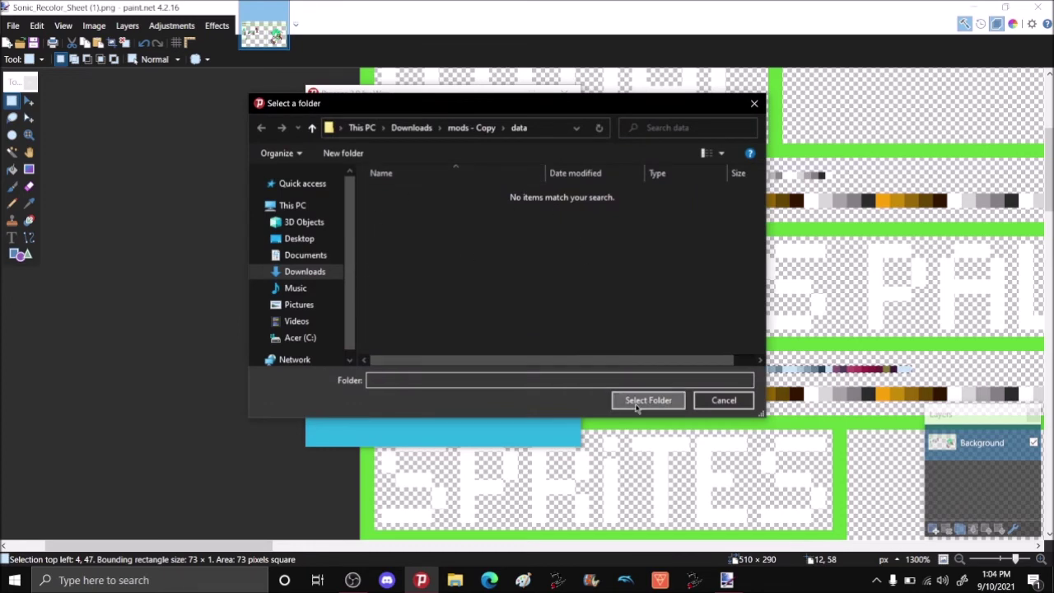
pyautogui.click(637, 400)
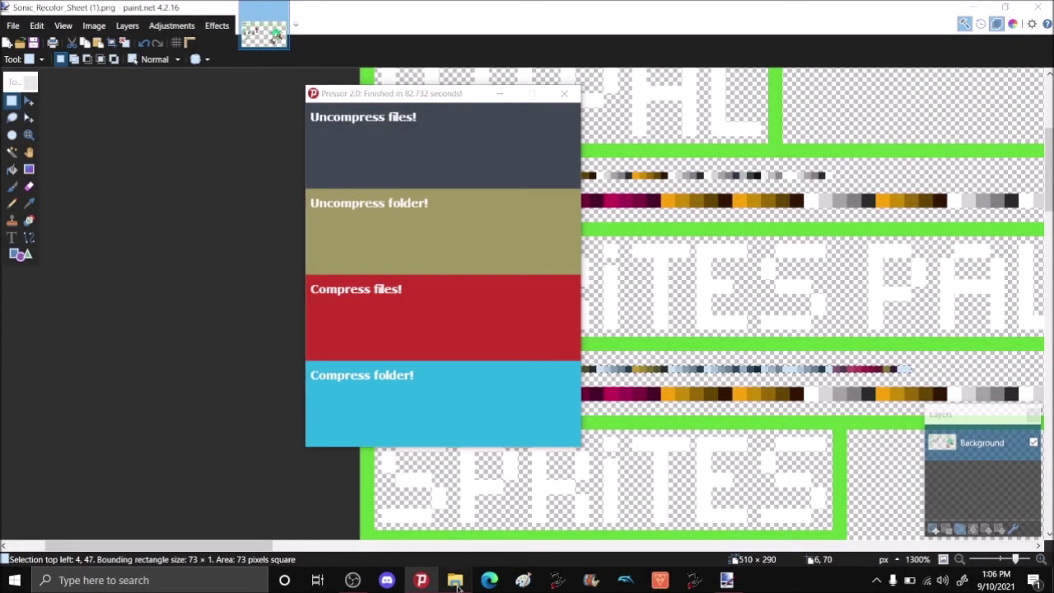
pyautogui.click(456, 581)
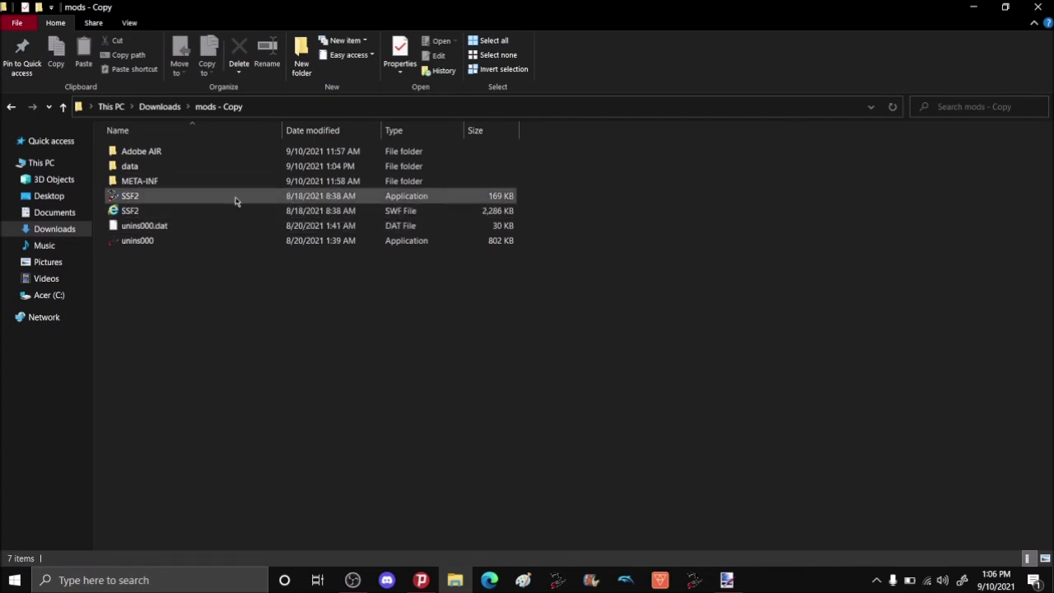
pyautogui.doubleClick(206, 199)
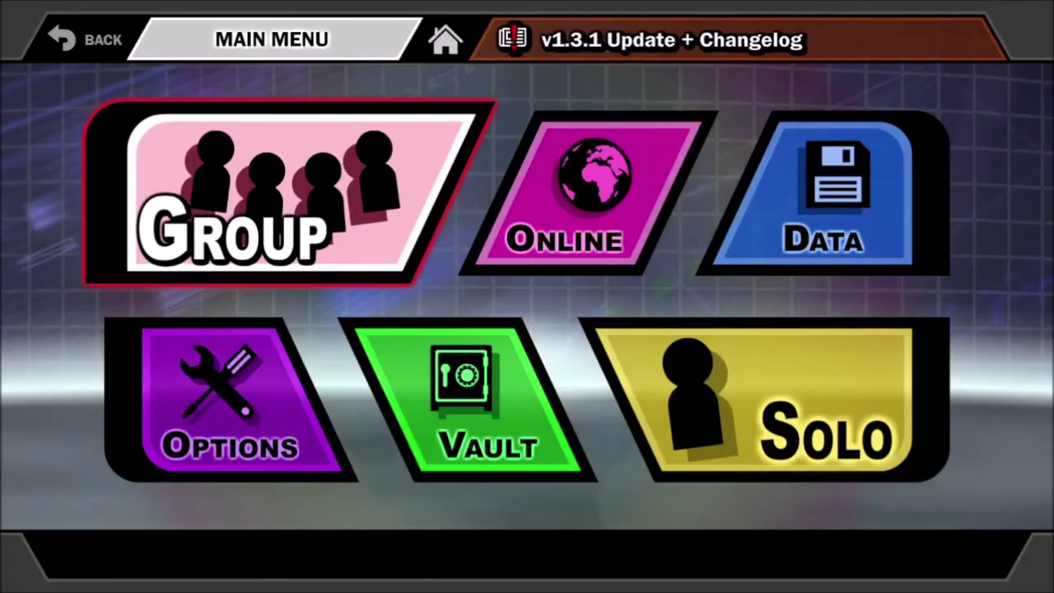
# Step: In Group mode, set player 1 to mint-green Sonic against CPU Goku and advance to stage select
pyautogui.press('Down')
pyautogui.press('Up')
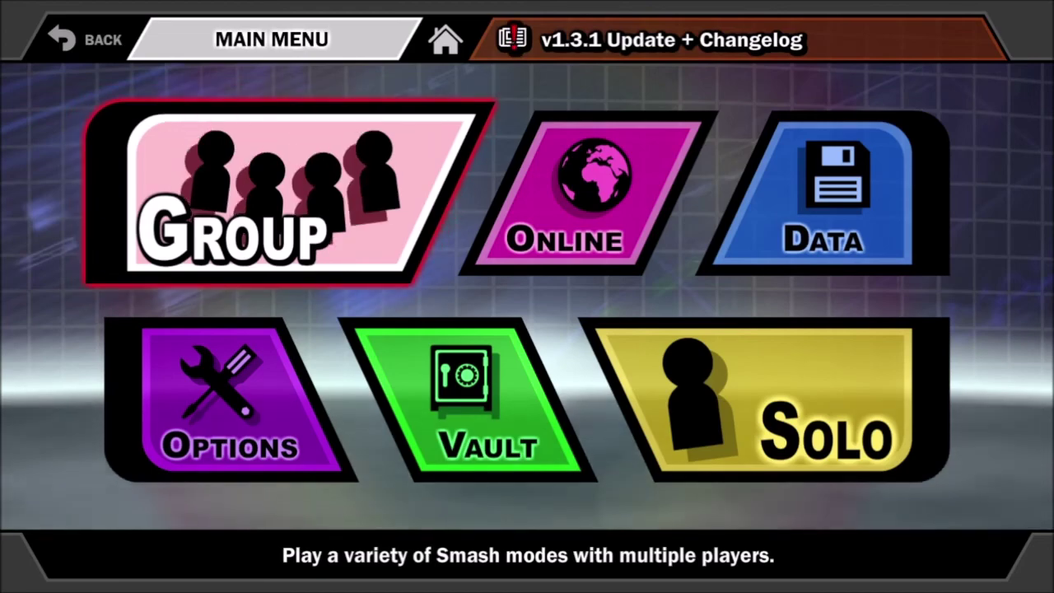
pyautogui.press('Return')
pyautogui.press('Return')
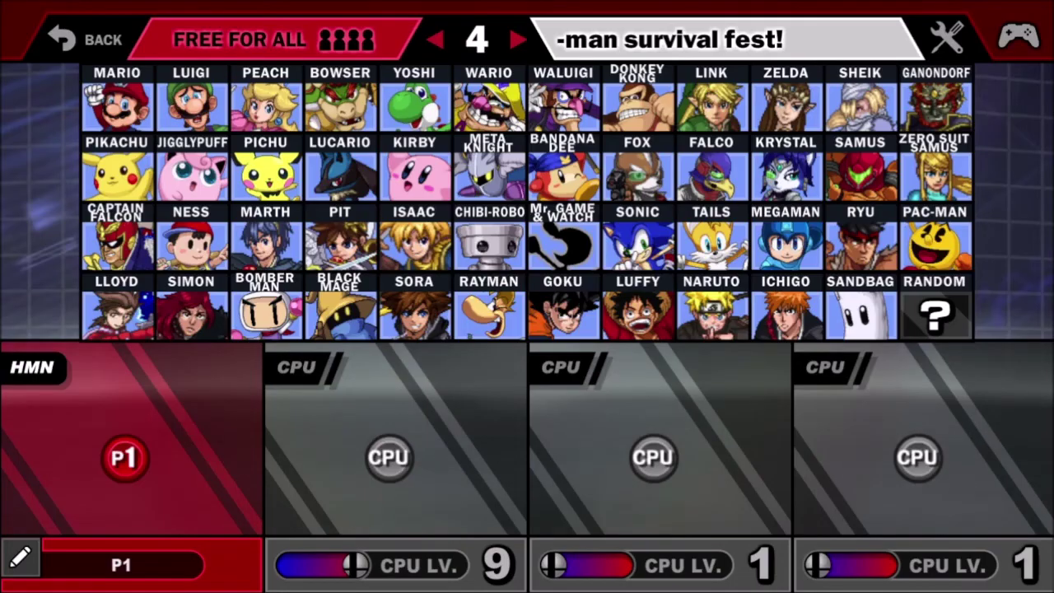
pyautogui.click(124, 457)
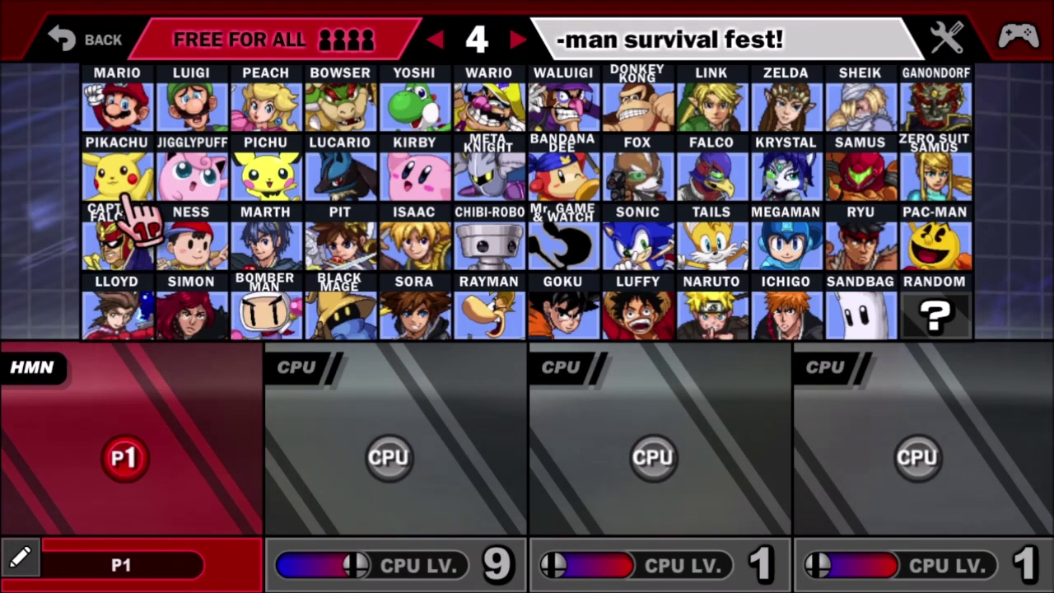
pyautogui.click(647, 247)
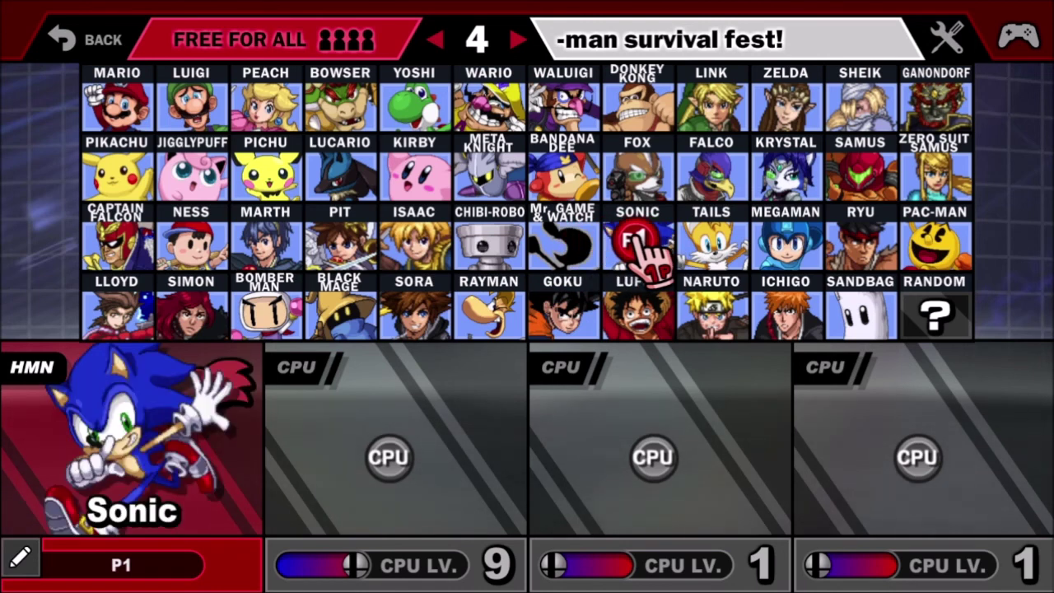
pyautogui.press('x')
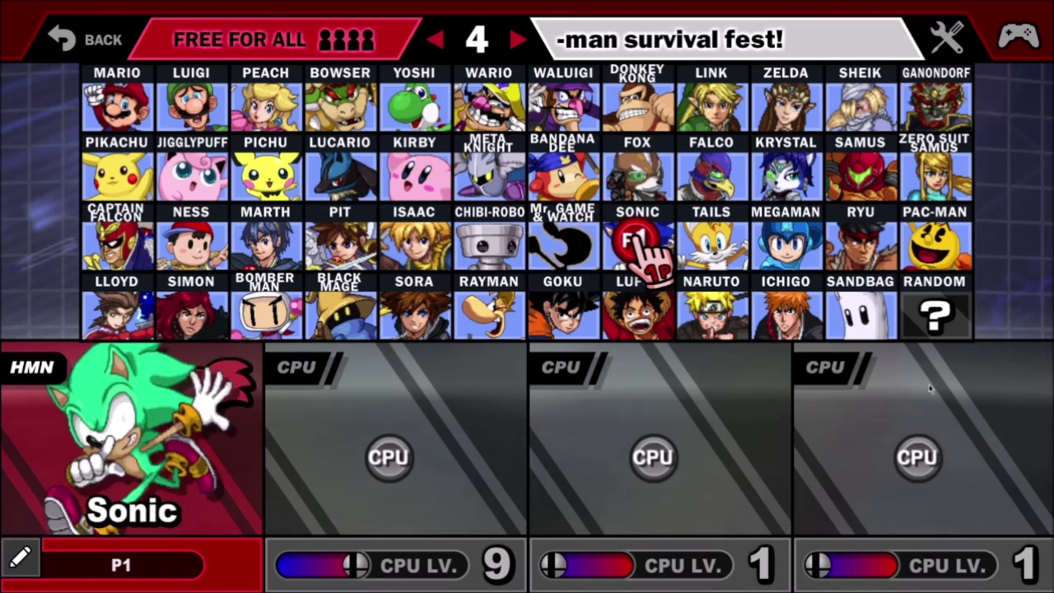
pyautogui.click(393, 465)
pyautogui.click(567, 306)
pyautogui.click(544, 331)
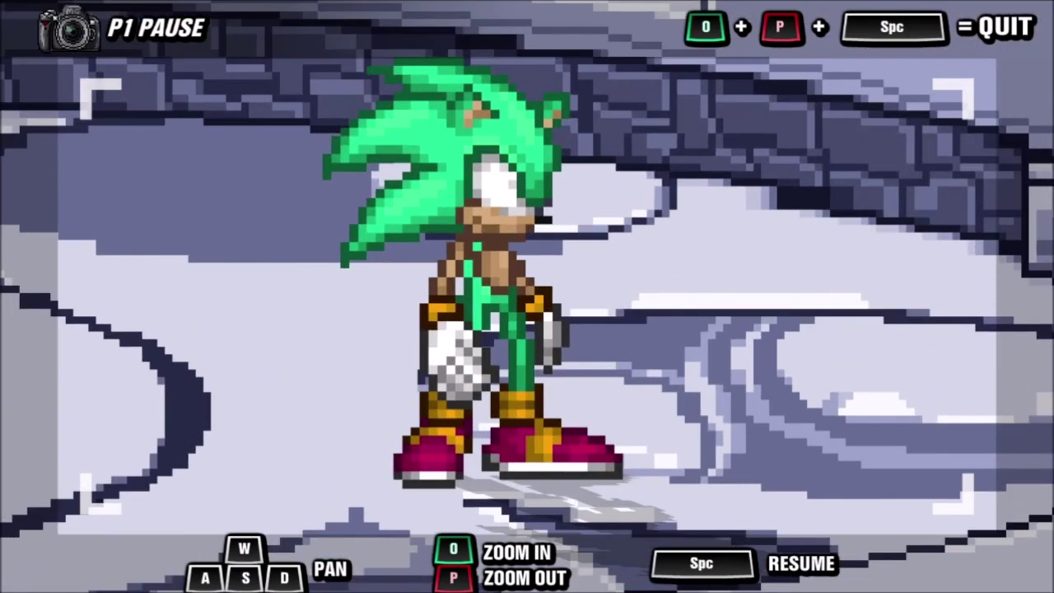
# Step: Pause the match and zoom in on Sonic's shoes and full body
pyautogui.press('s')
pyautogui.press('o')
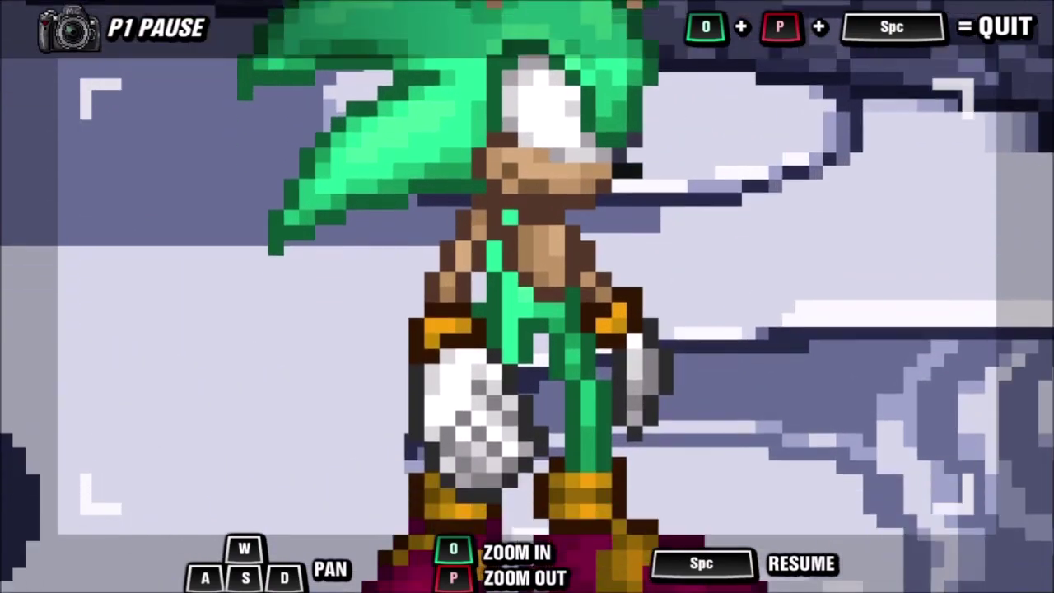
pyautogui.press('w')
pyautogui.press('p')
pyautogui.press('a')
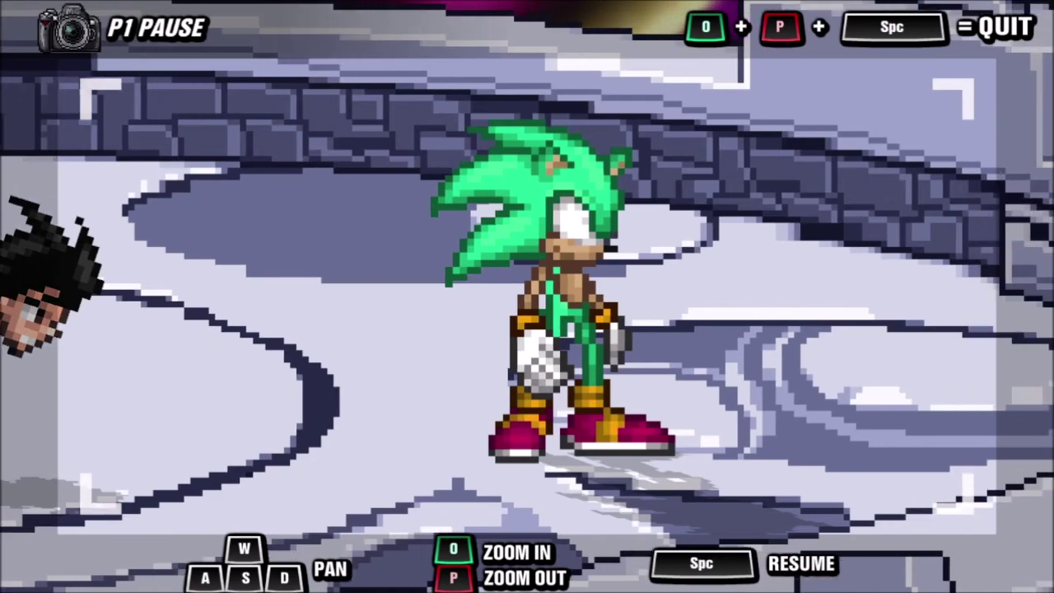
pyautogui.press('o')
pyautogui.press('p')
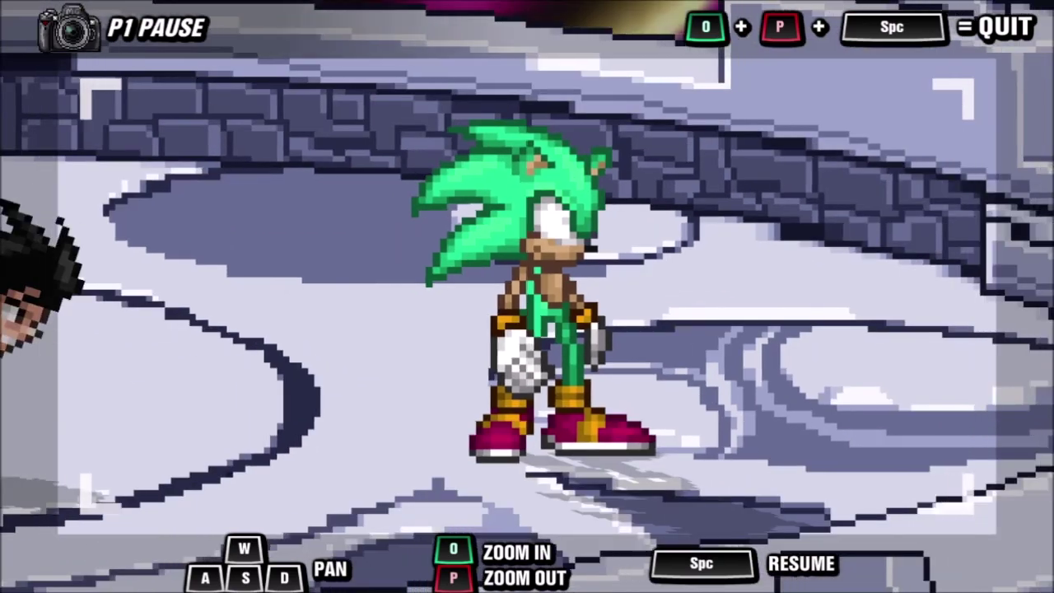
pyautogui.press('o')
# Step: Pan and zoom around the green costume, finishing with the view moved toward Goku
pyautogui.press('d')
pyautogui.press('a')
pyautogui.press('o')
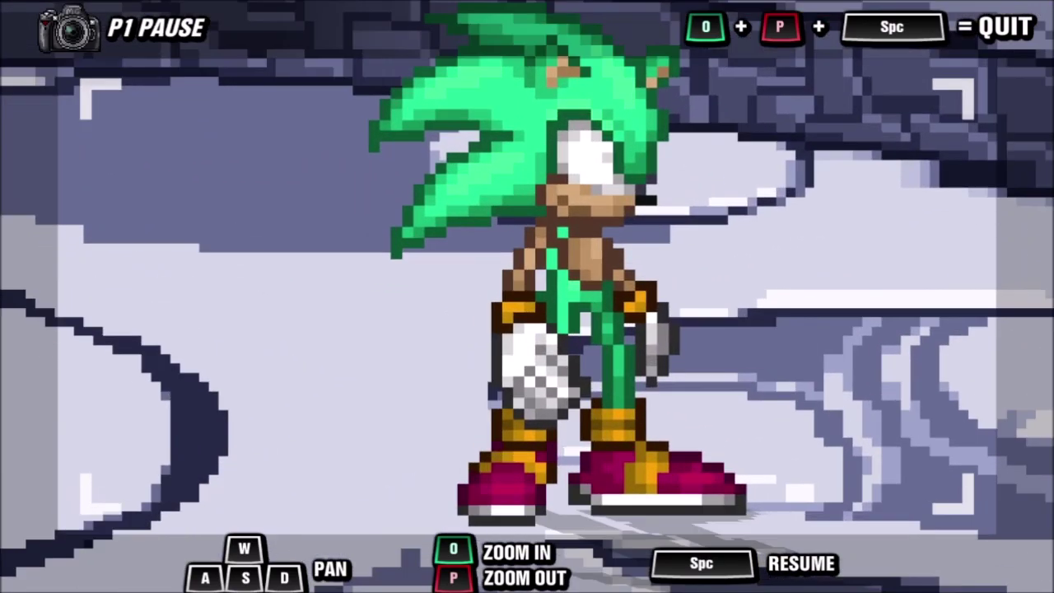
pyautogui.press('p')
pyautogui.press('s')
pyautogui.press('w')
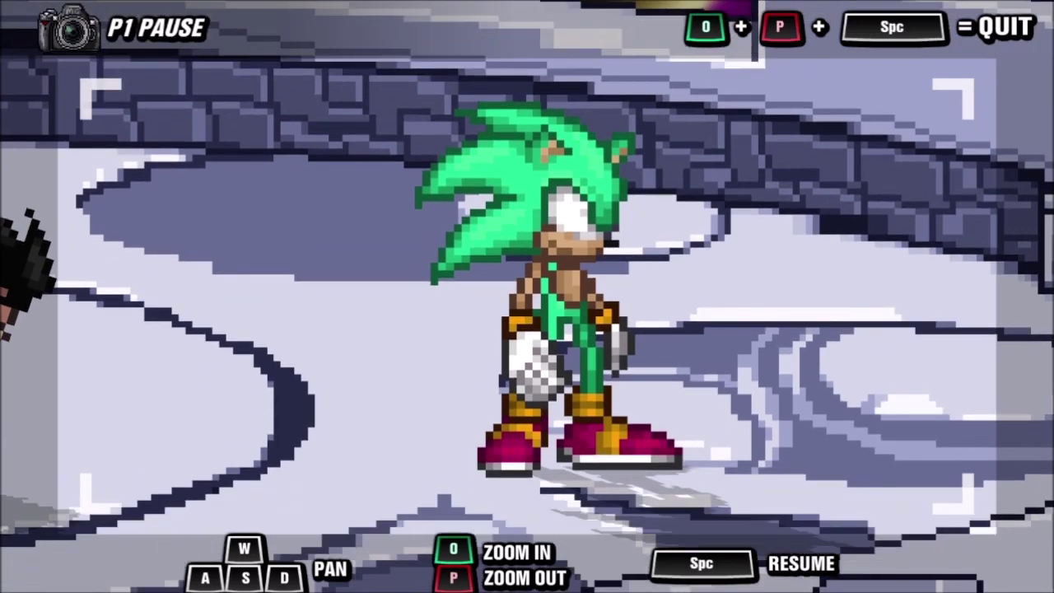
pyautogui.press('o')
pyautogui.press('p')
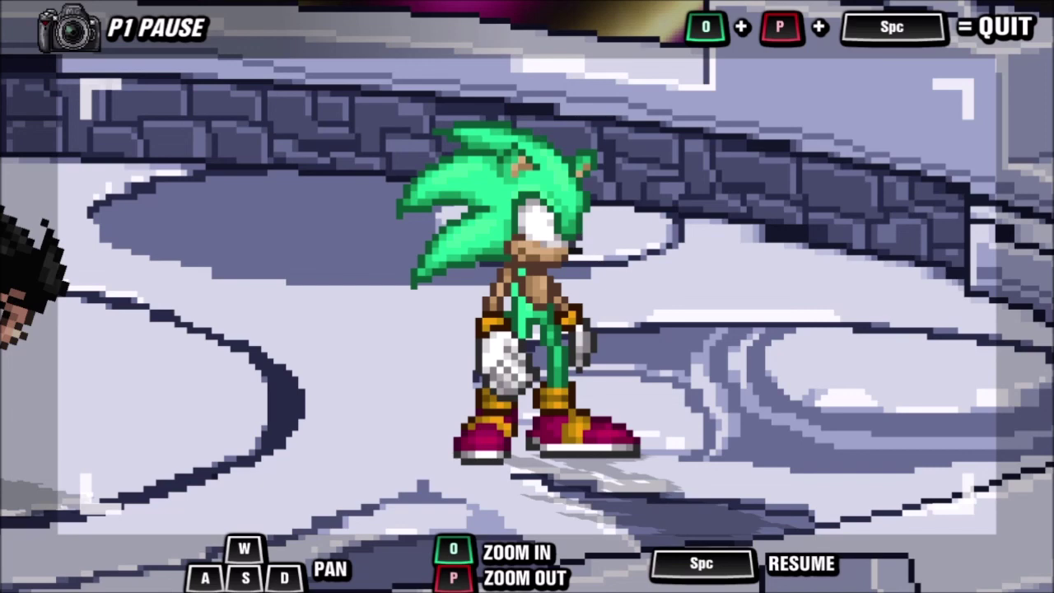
pyautogui.press('a')
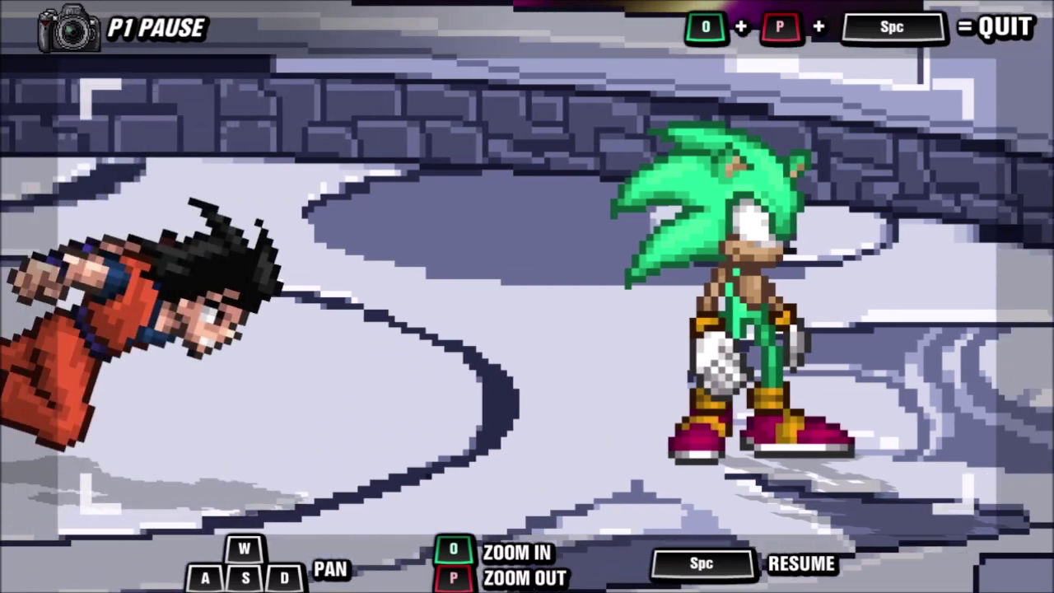